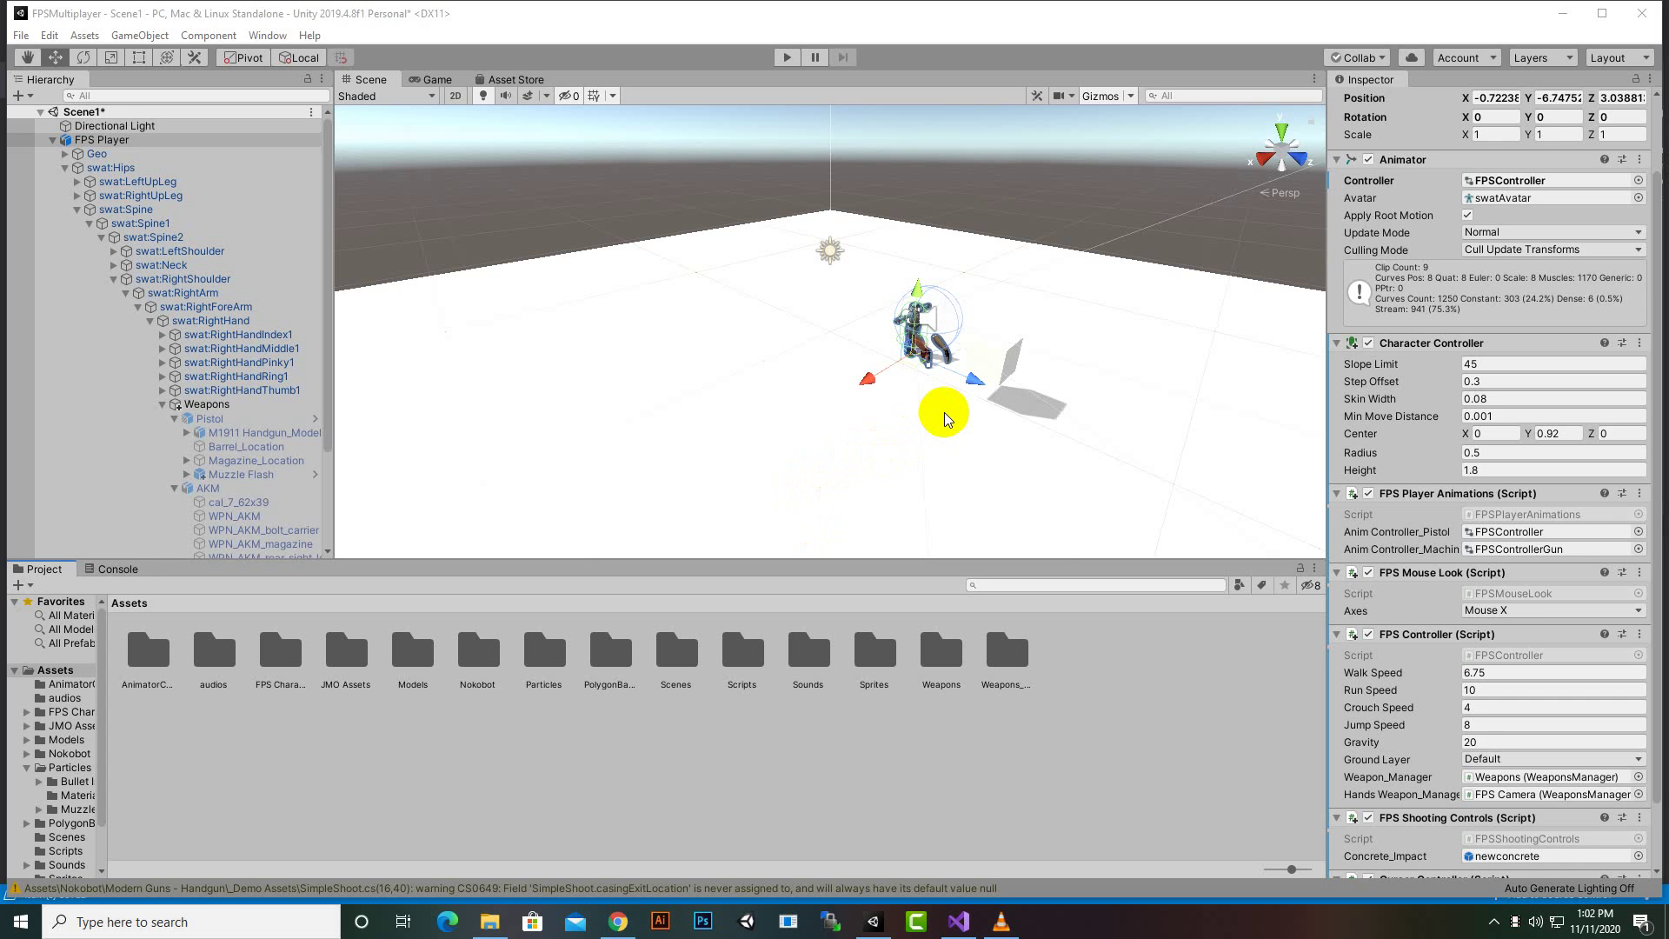
# Place the newconcrete impact effect from Assets > Particles > Bullet Impacts near the scene centre
pyautogui.scroll(2, 944, 412)
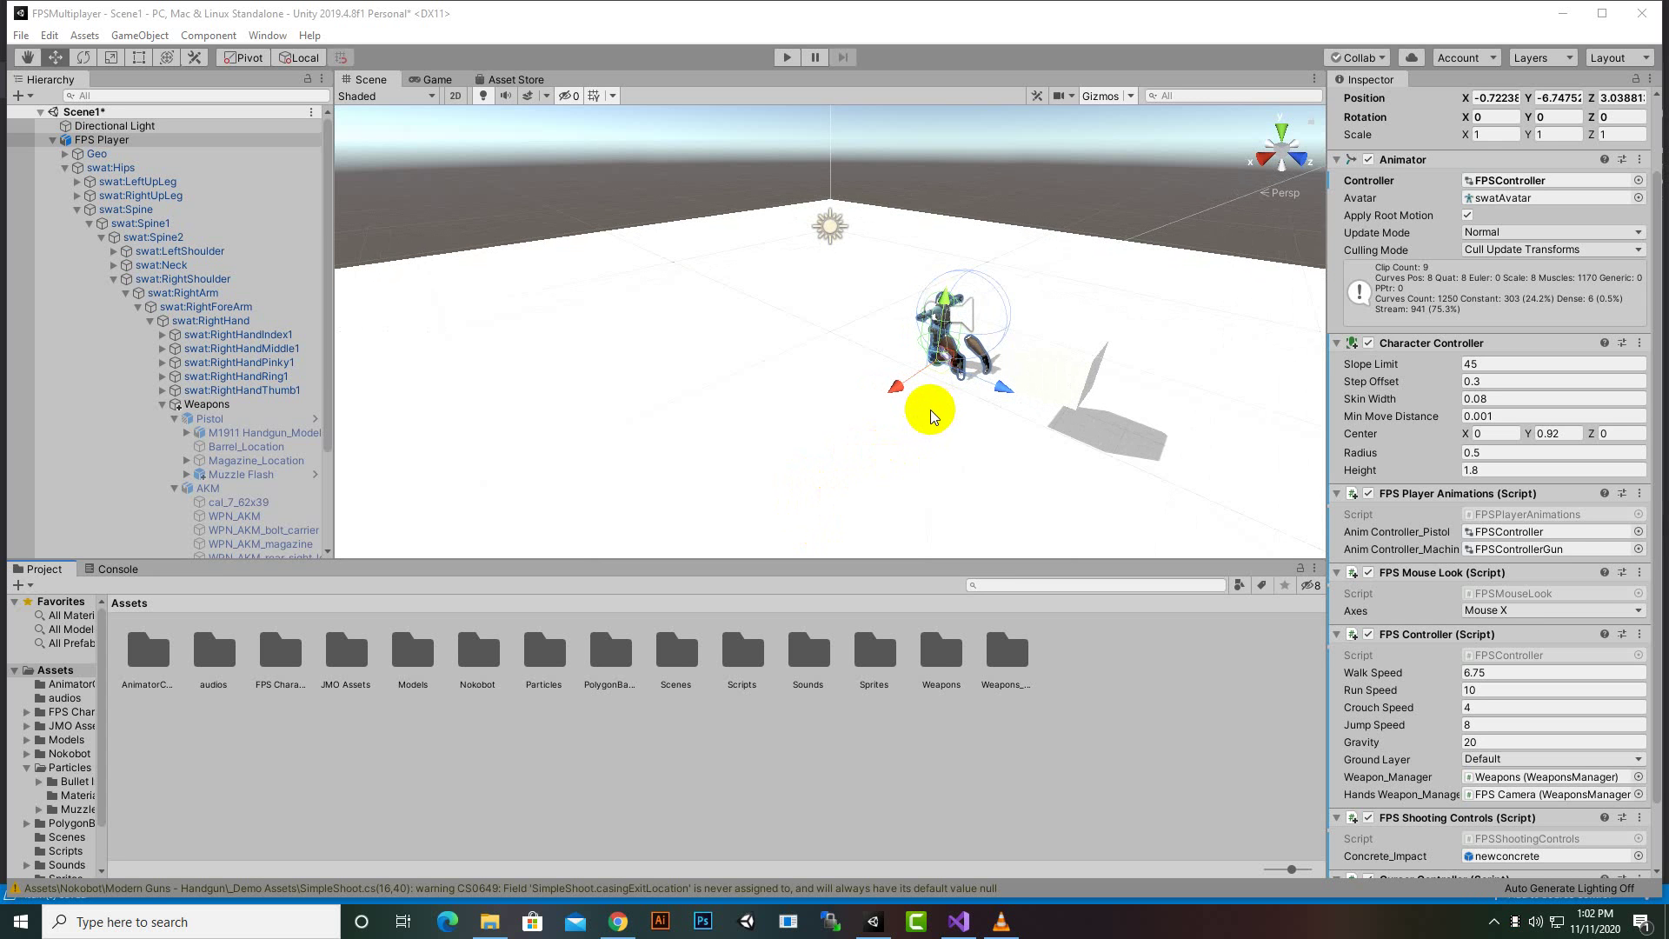
pyautogui.scroll(-2, 782, 448)
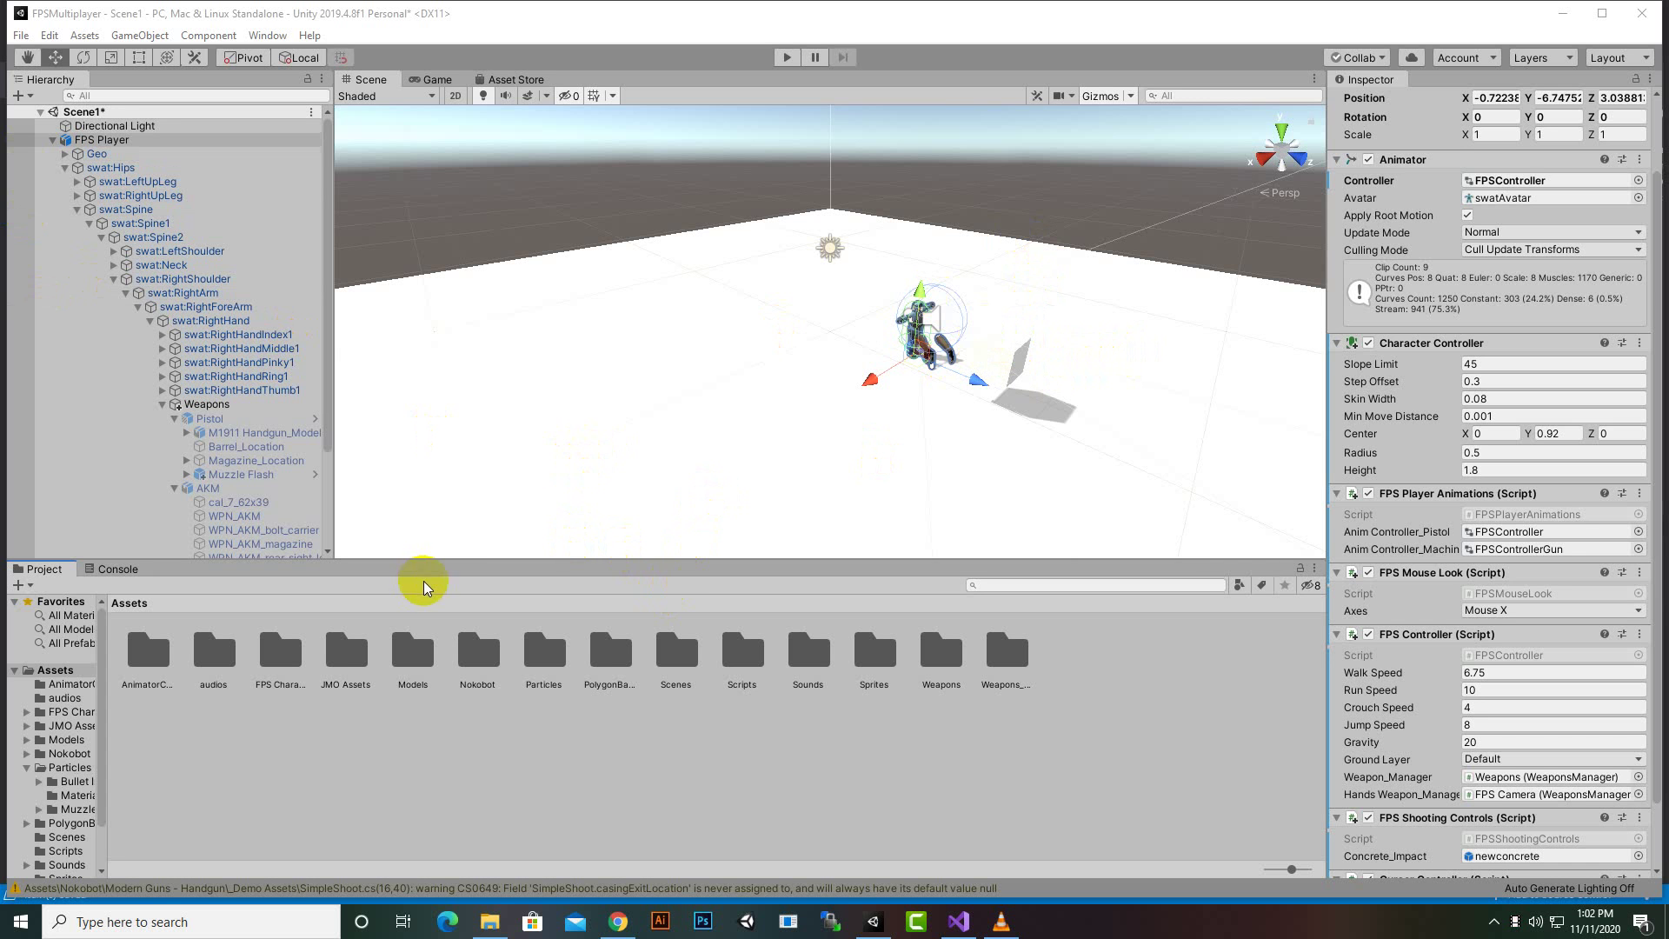
pyautogui.doubleClick(525, 652)
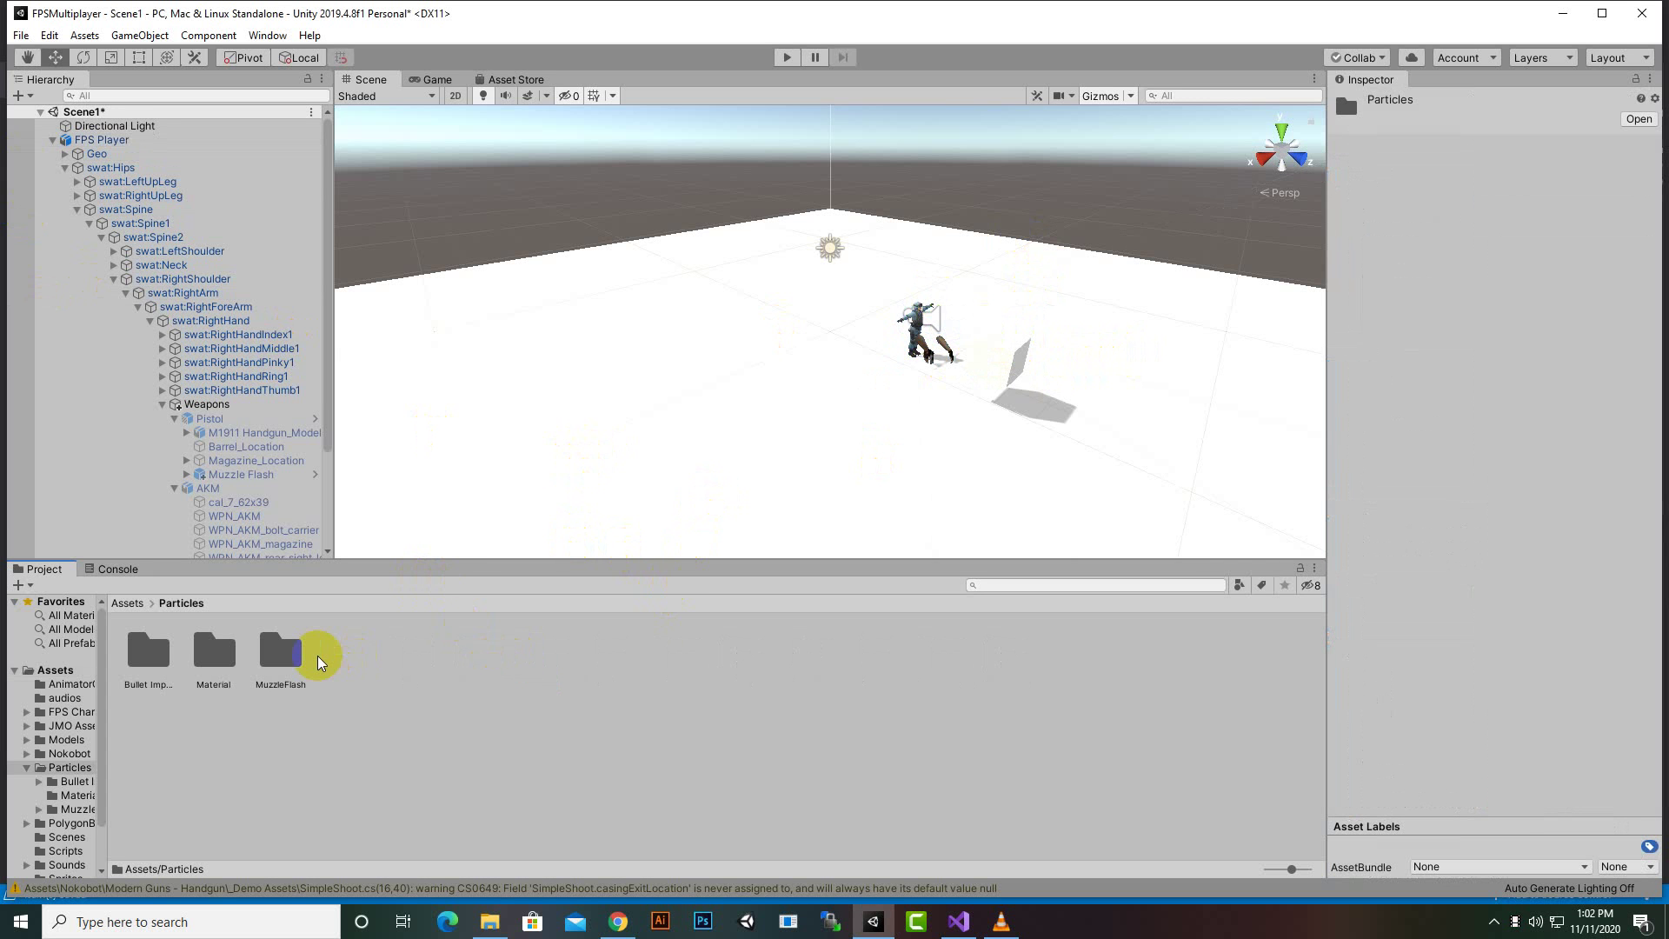
pyautogui.doubleClick(159, 652)
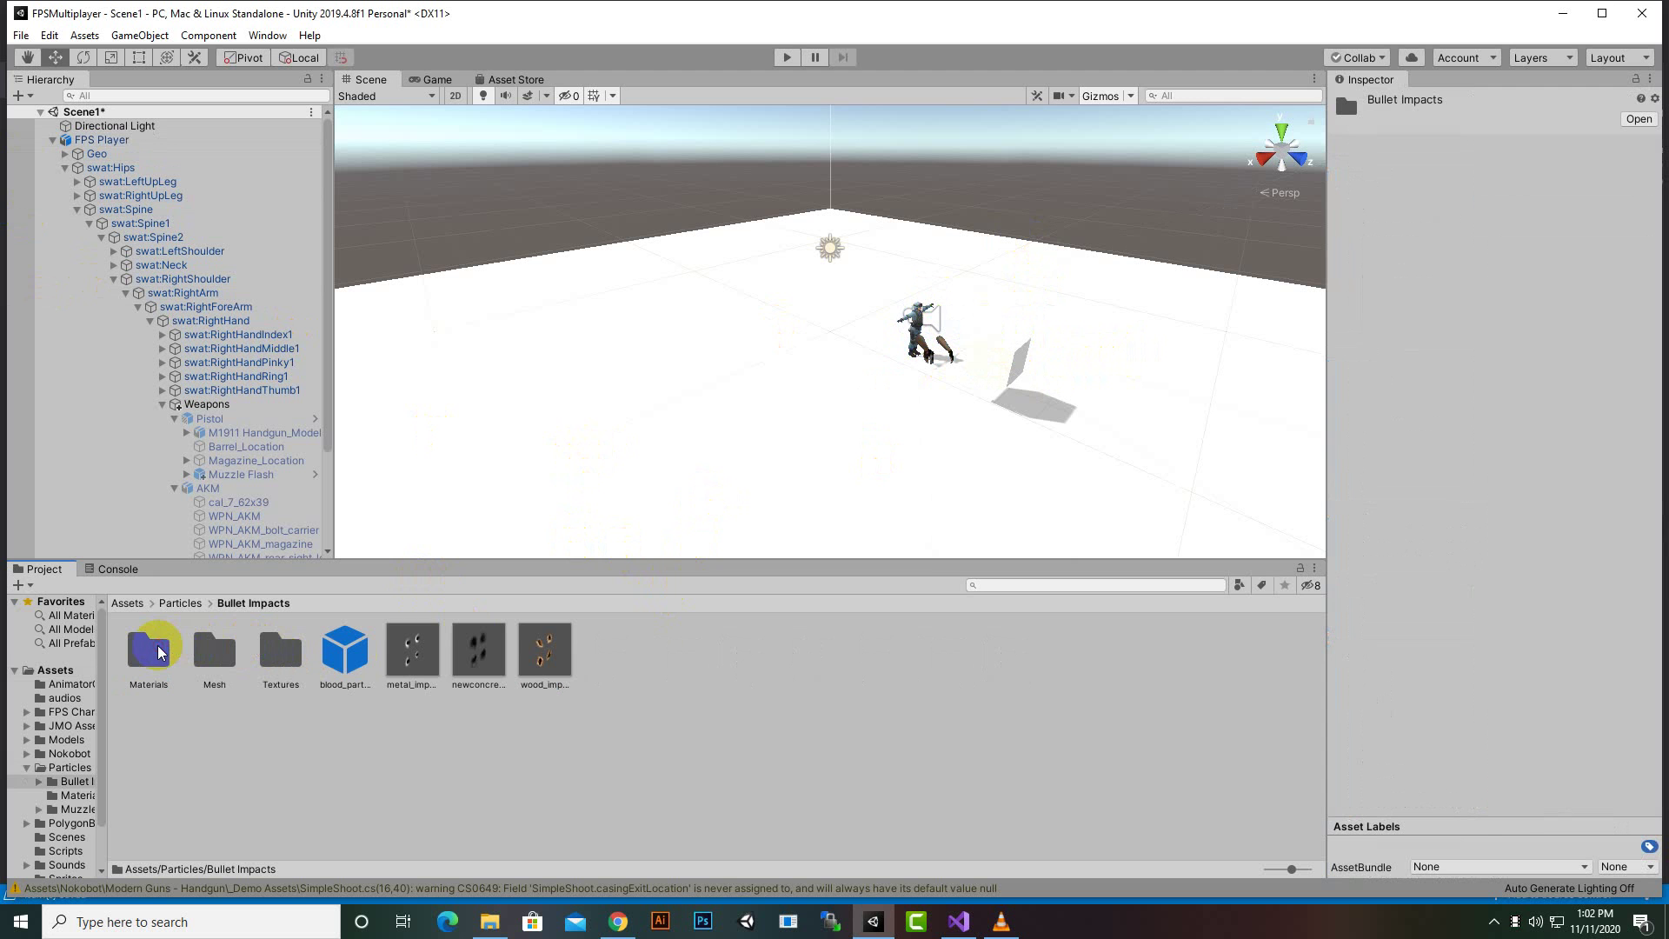
pyautogui.moveTo(485, 674); pyautogui.dragTo(830, 435)
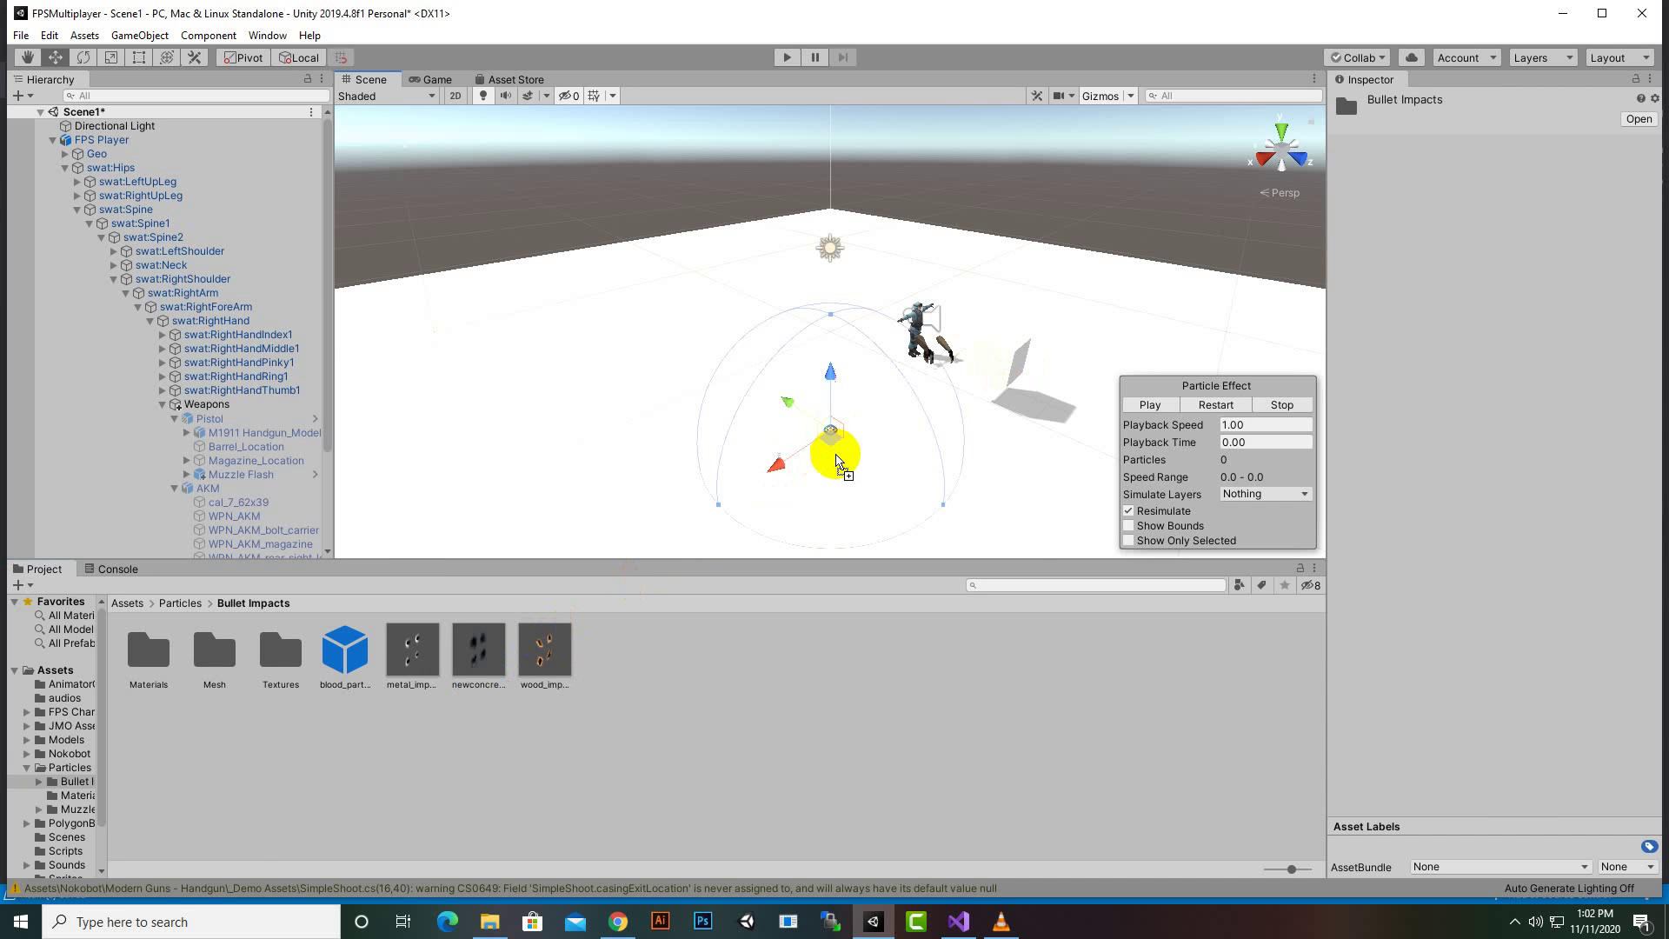
pyautogui.scroll(3, 854, 477)
pyautogui.moveTo(867, 504); pyautogui.dragTo(902, 342, button='middle')
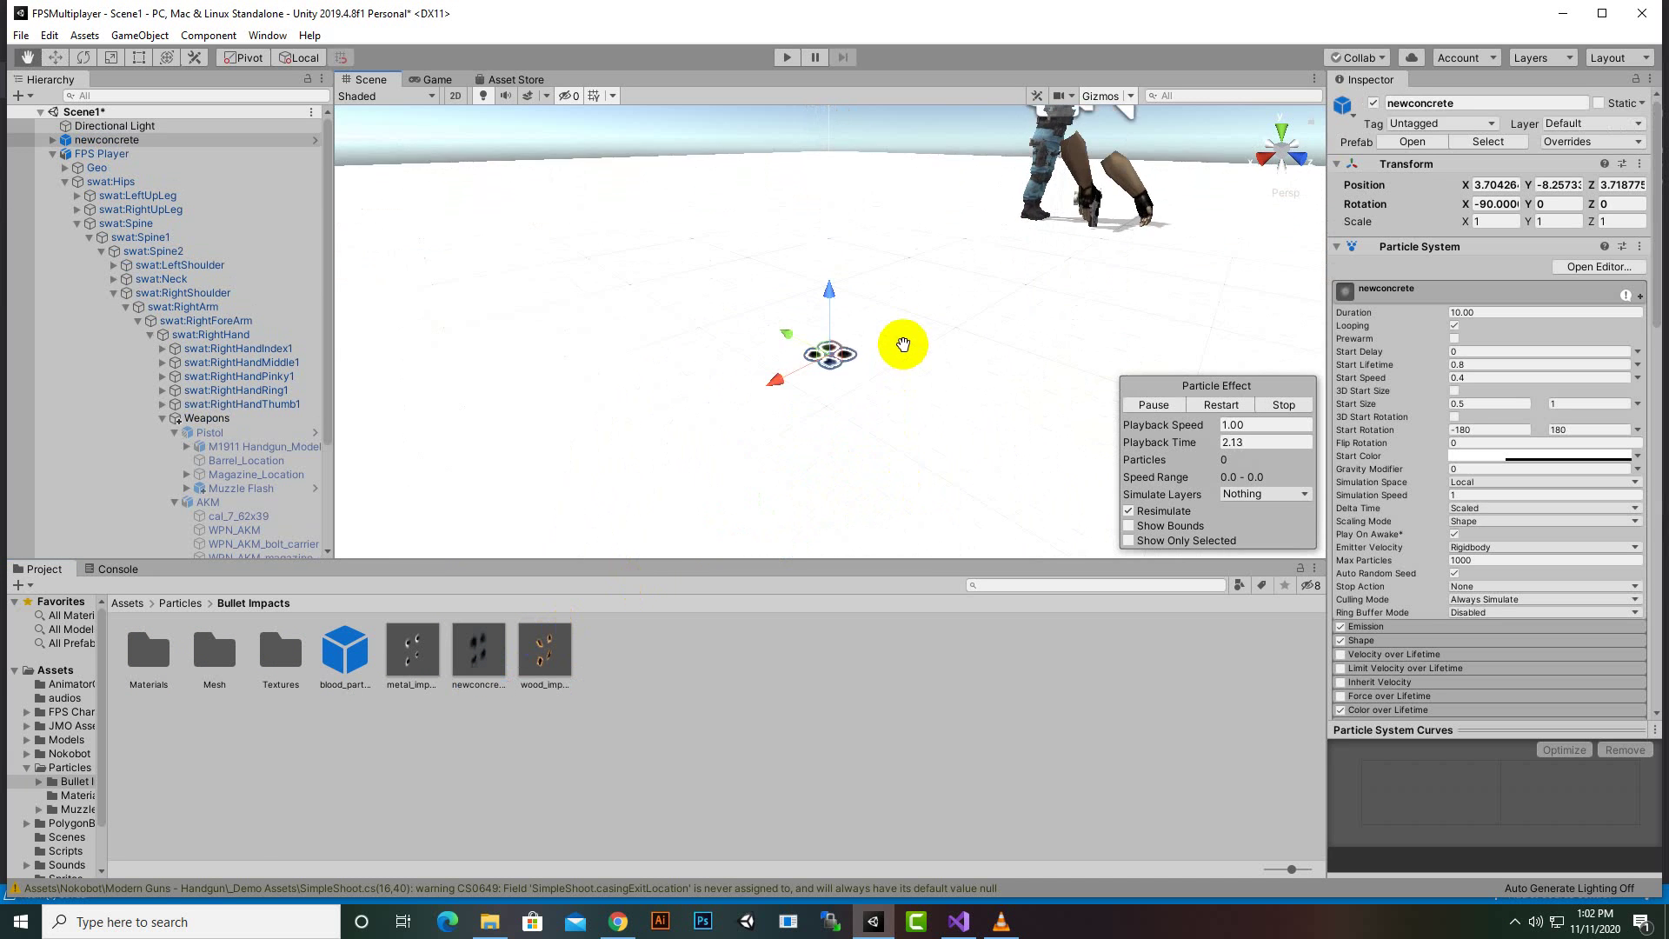
# Replay the newconcrete particle effect twice, then delete it from the scene
pyautogui.scroll(2, 858, 358)
pyautogui.scroll(2, 859, 370)
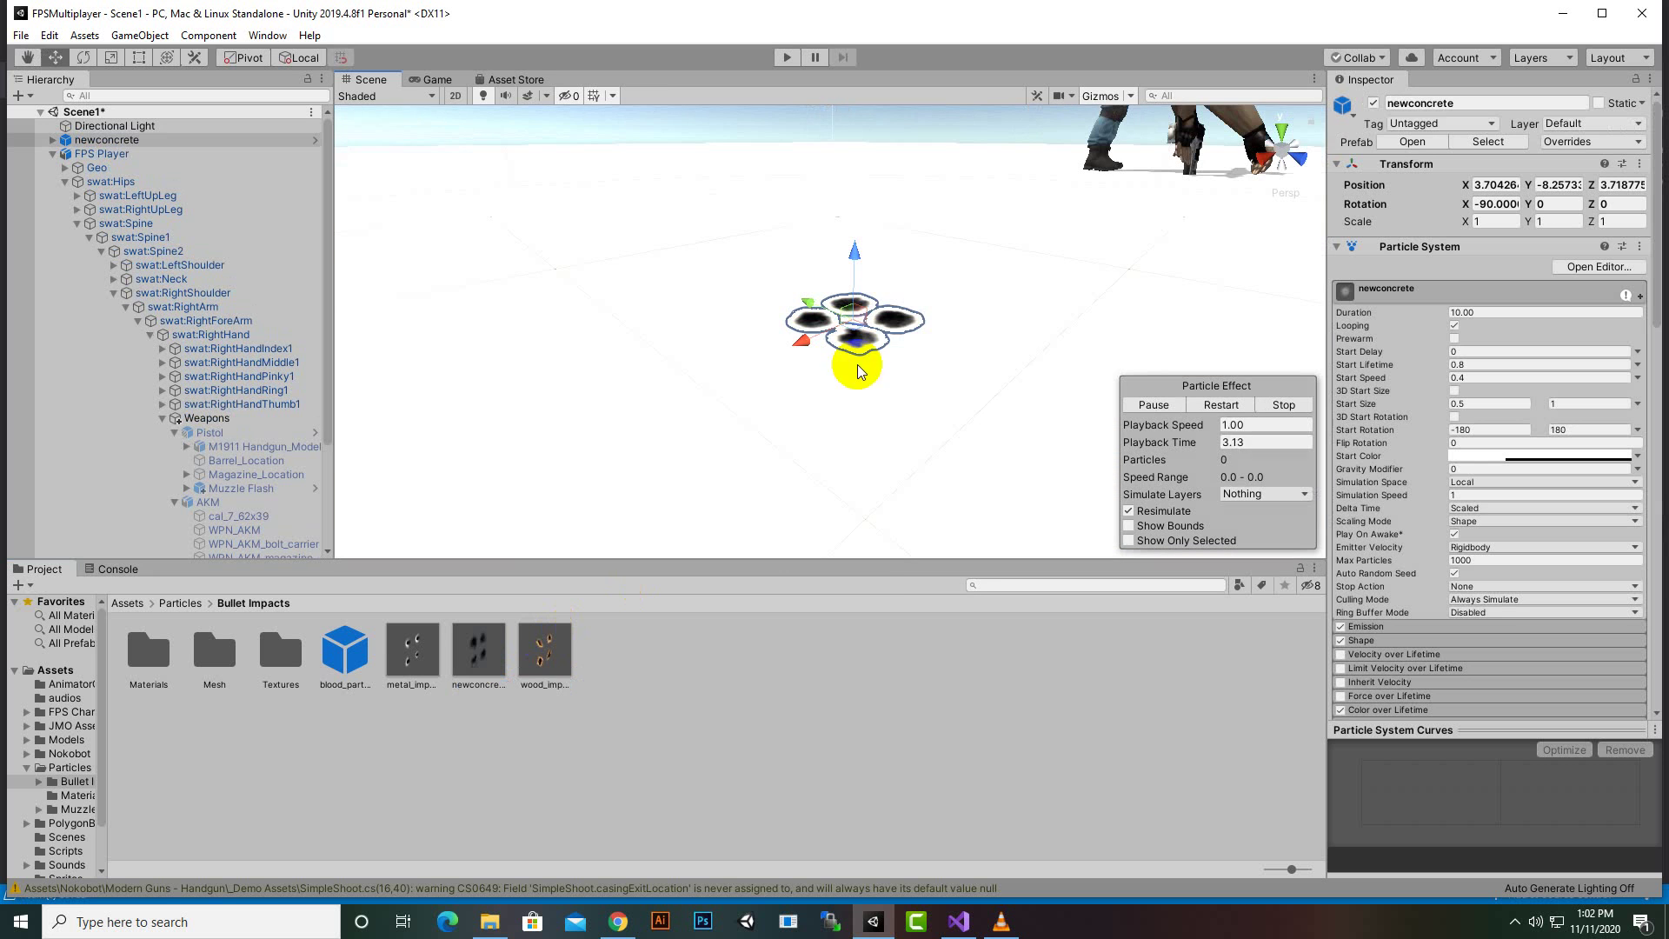
pyautogui.click(1232, 406)
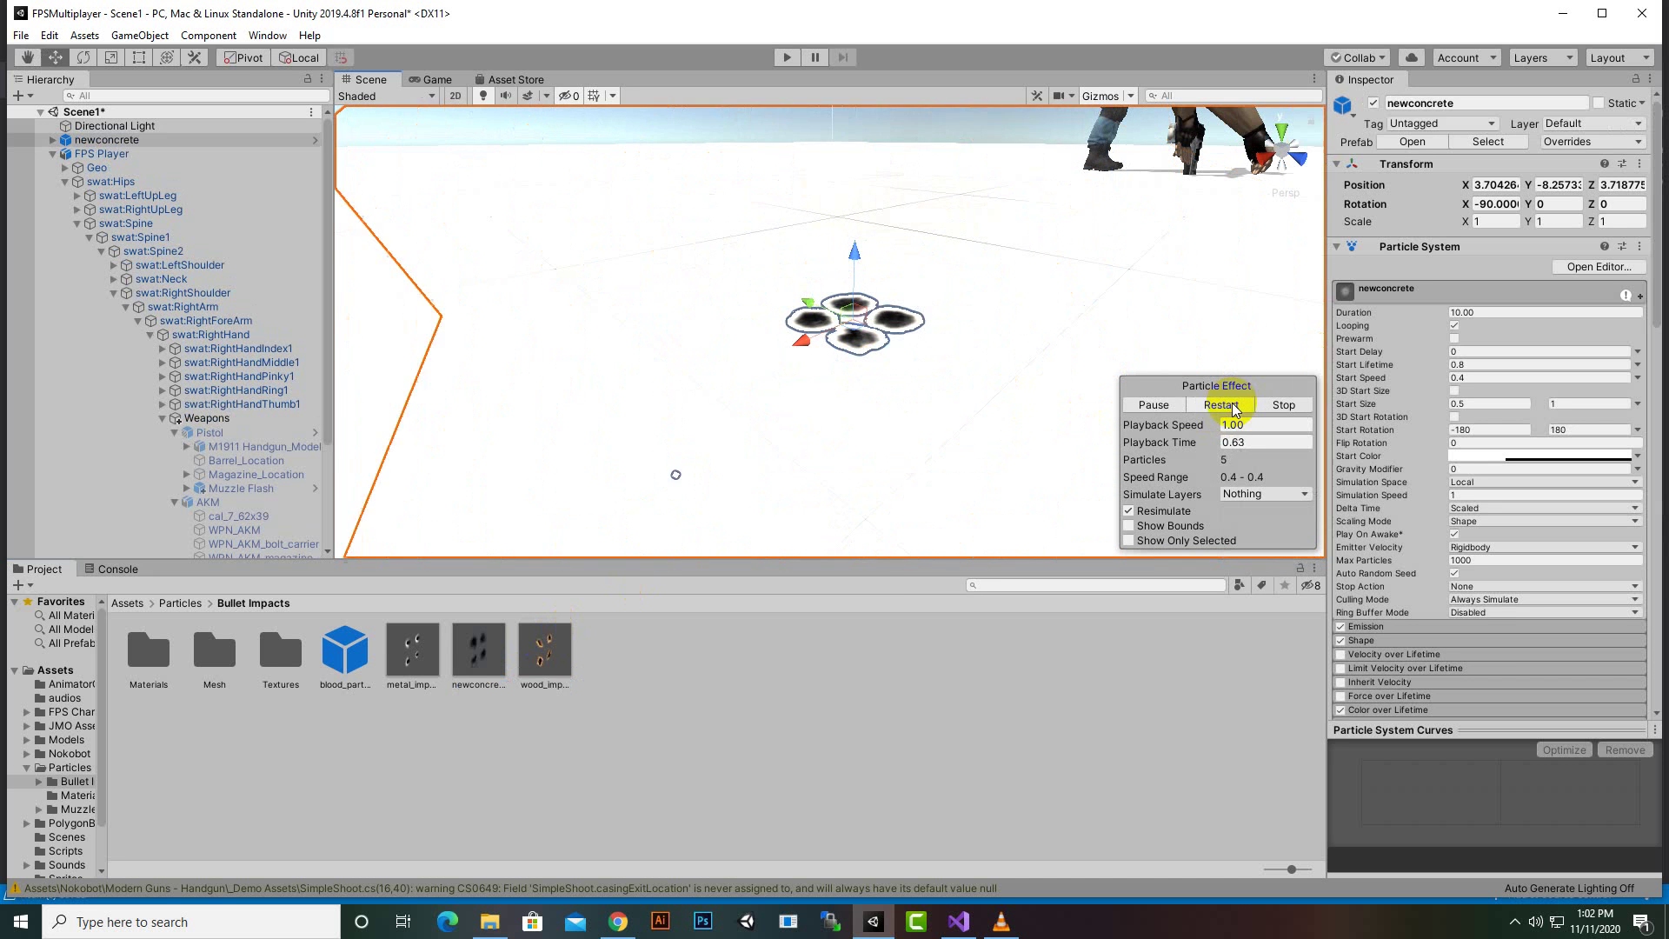
pyautogui.click(1233, 407)
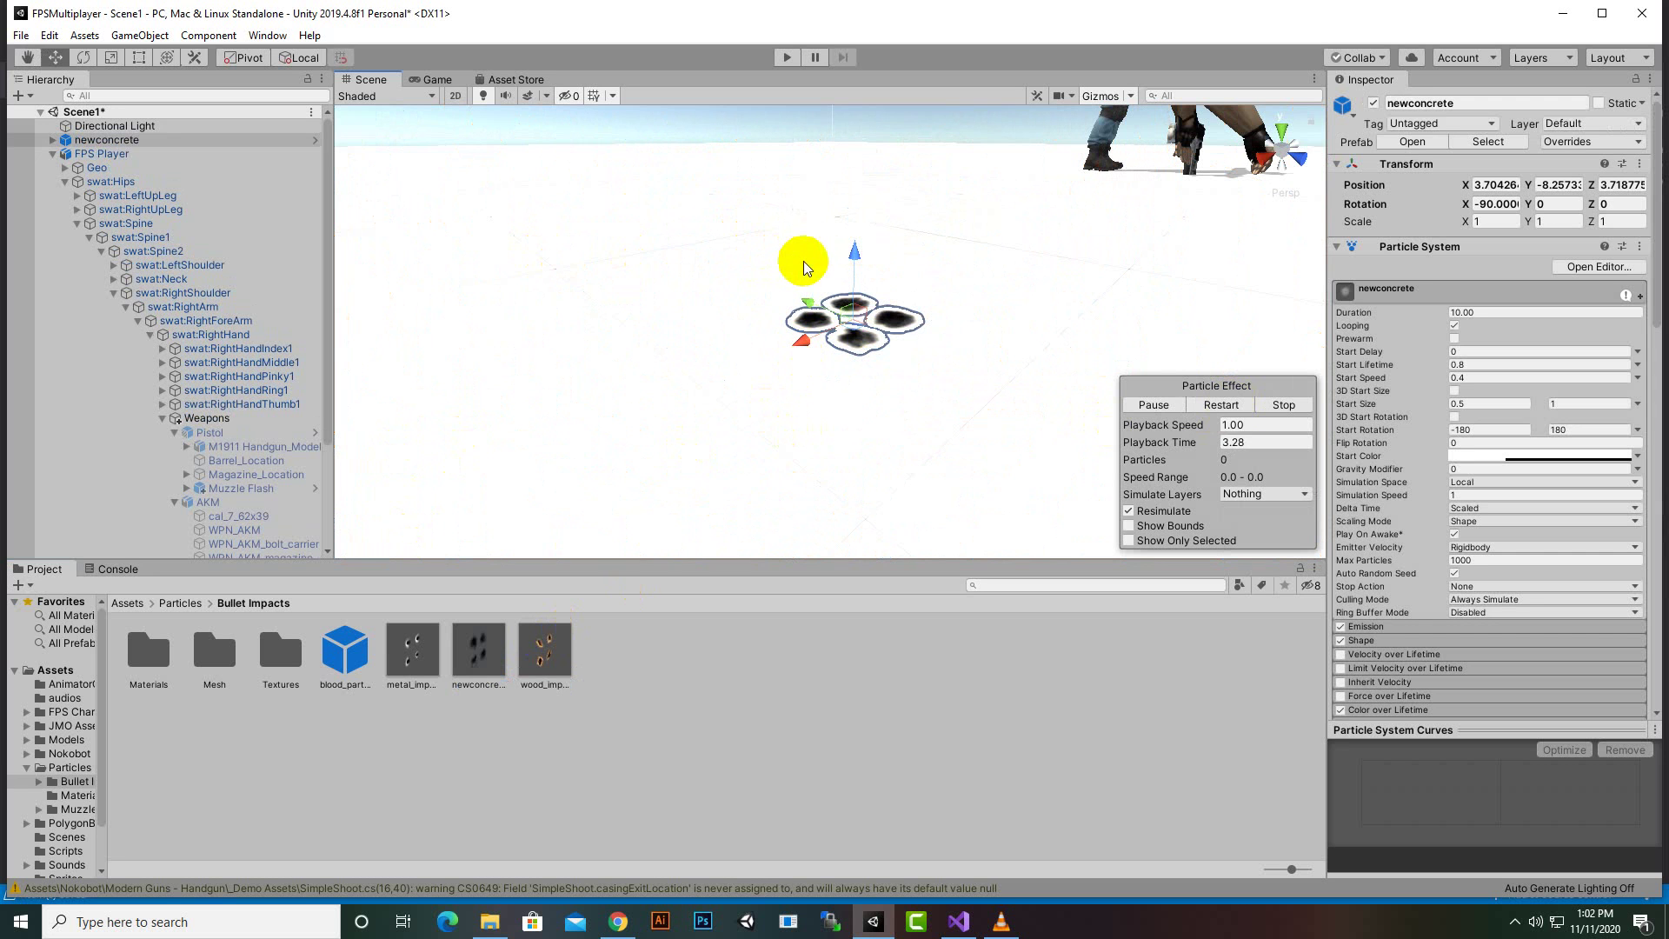
pyautogui.click(128, 144)
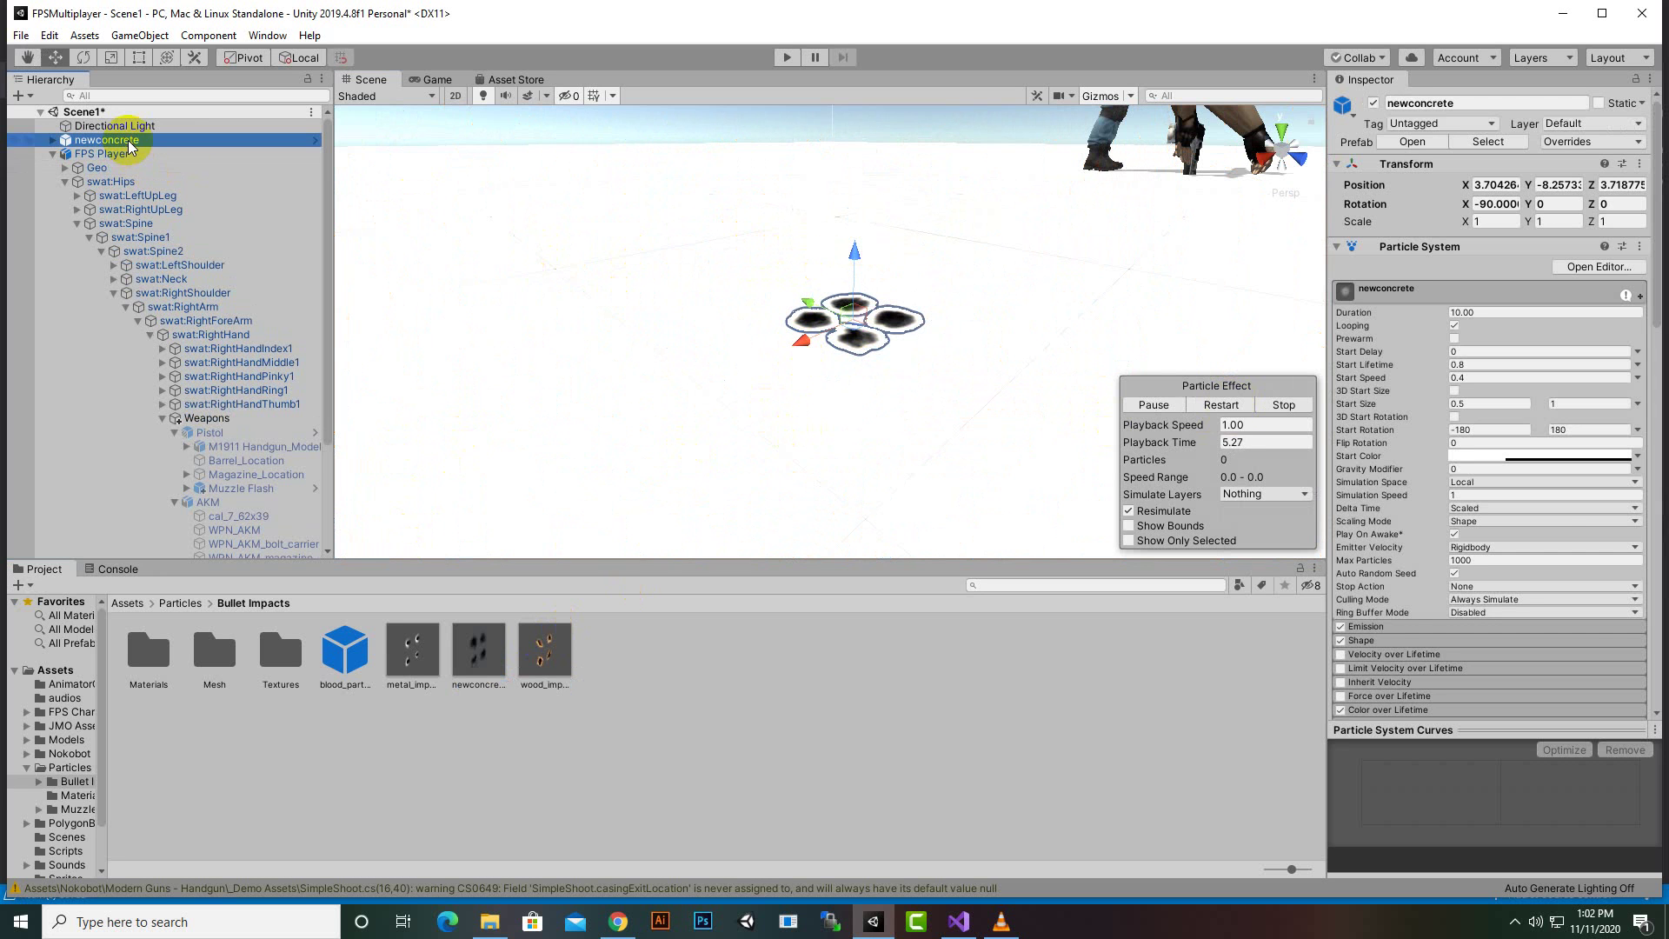
pyautogui.press('Delete')
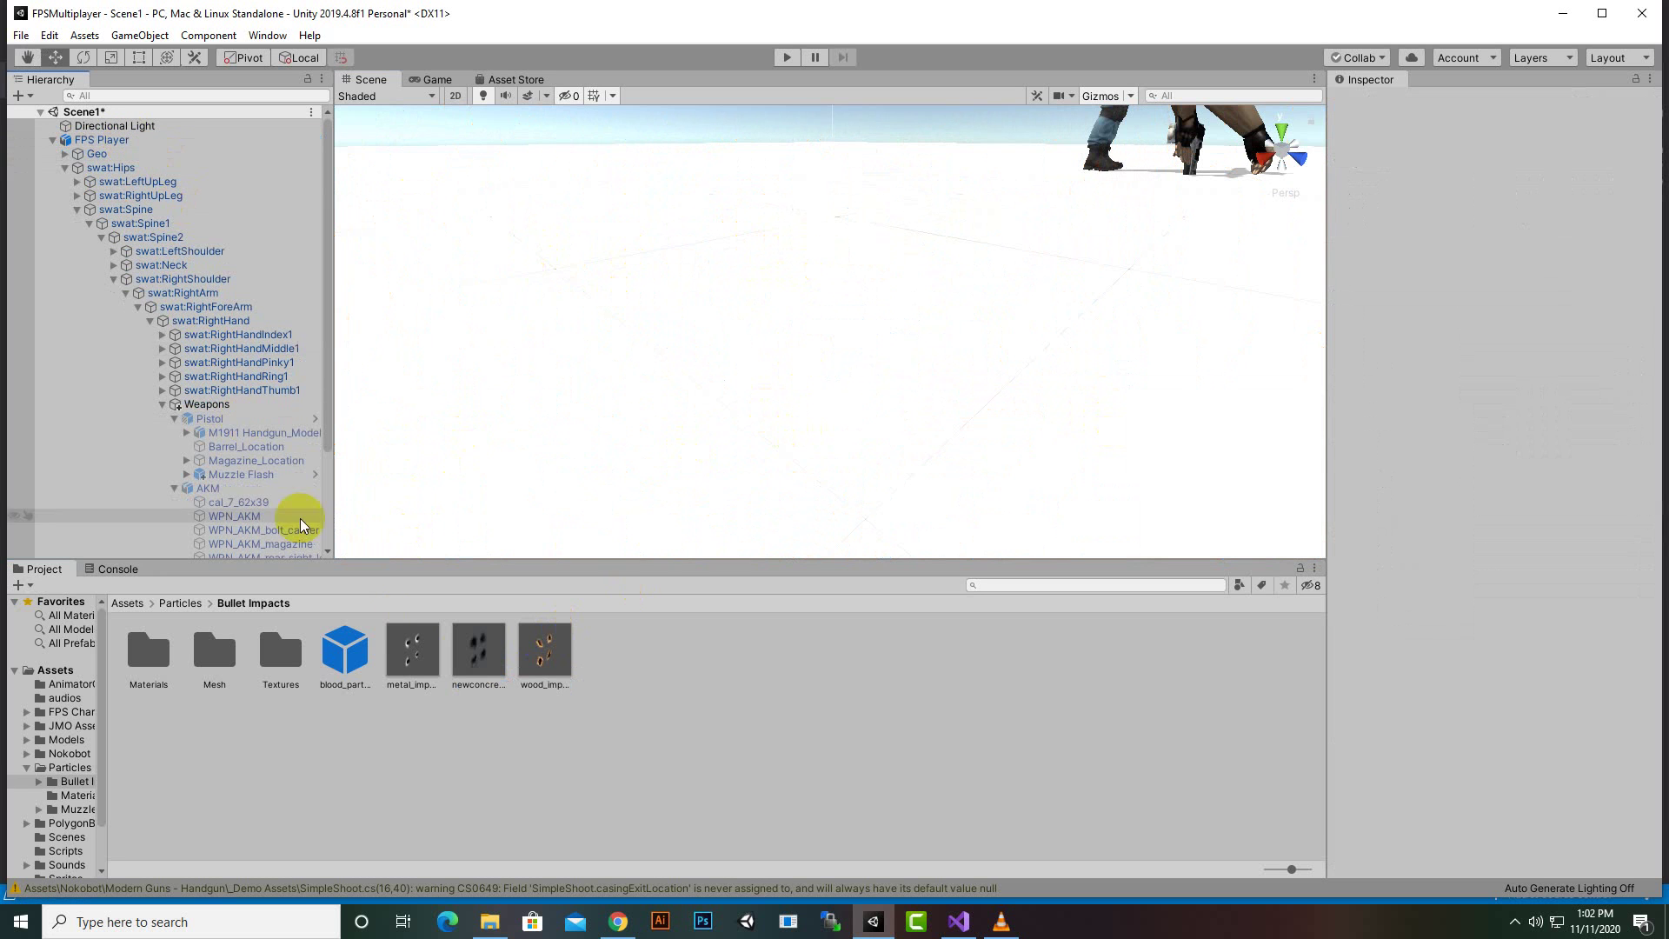
# Inspect the newconcrete prefab's Concrete_Impact audio clip and Concrete Impact script, then return to Assets
pyautogui.click(491, 665)
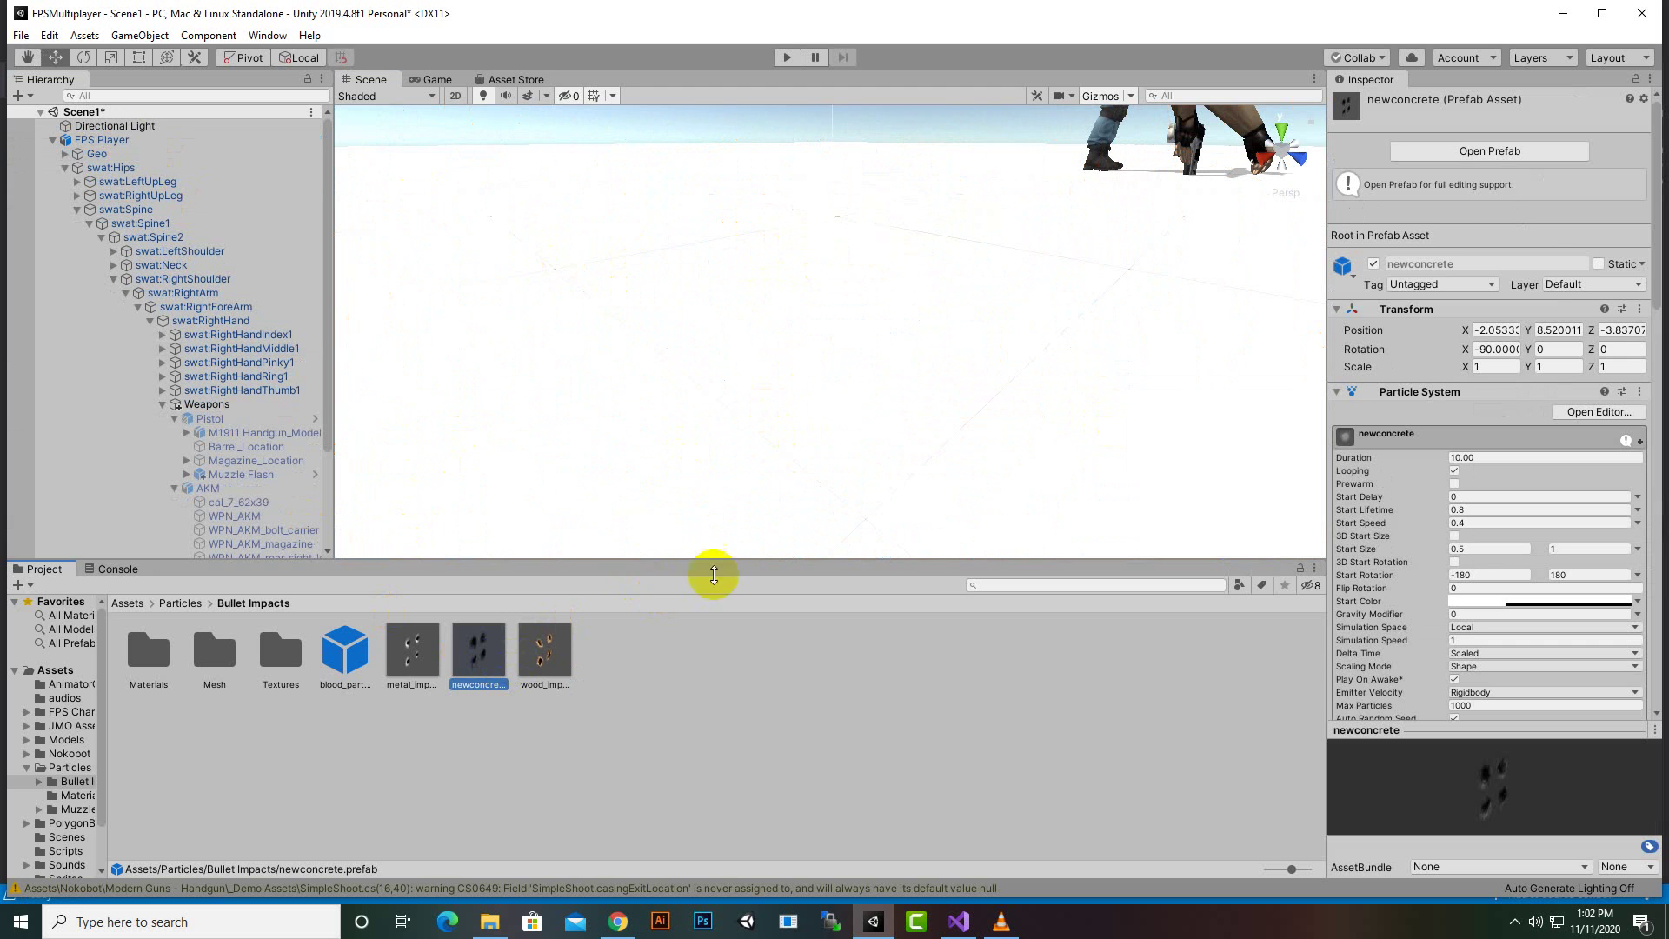
pyautogui.scroll(-5, 1396, 543)
pyautogui.scroll(-3, 1396, 543)
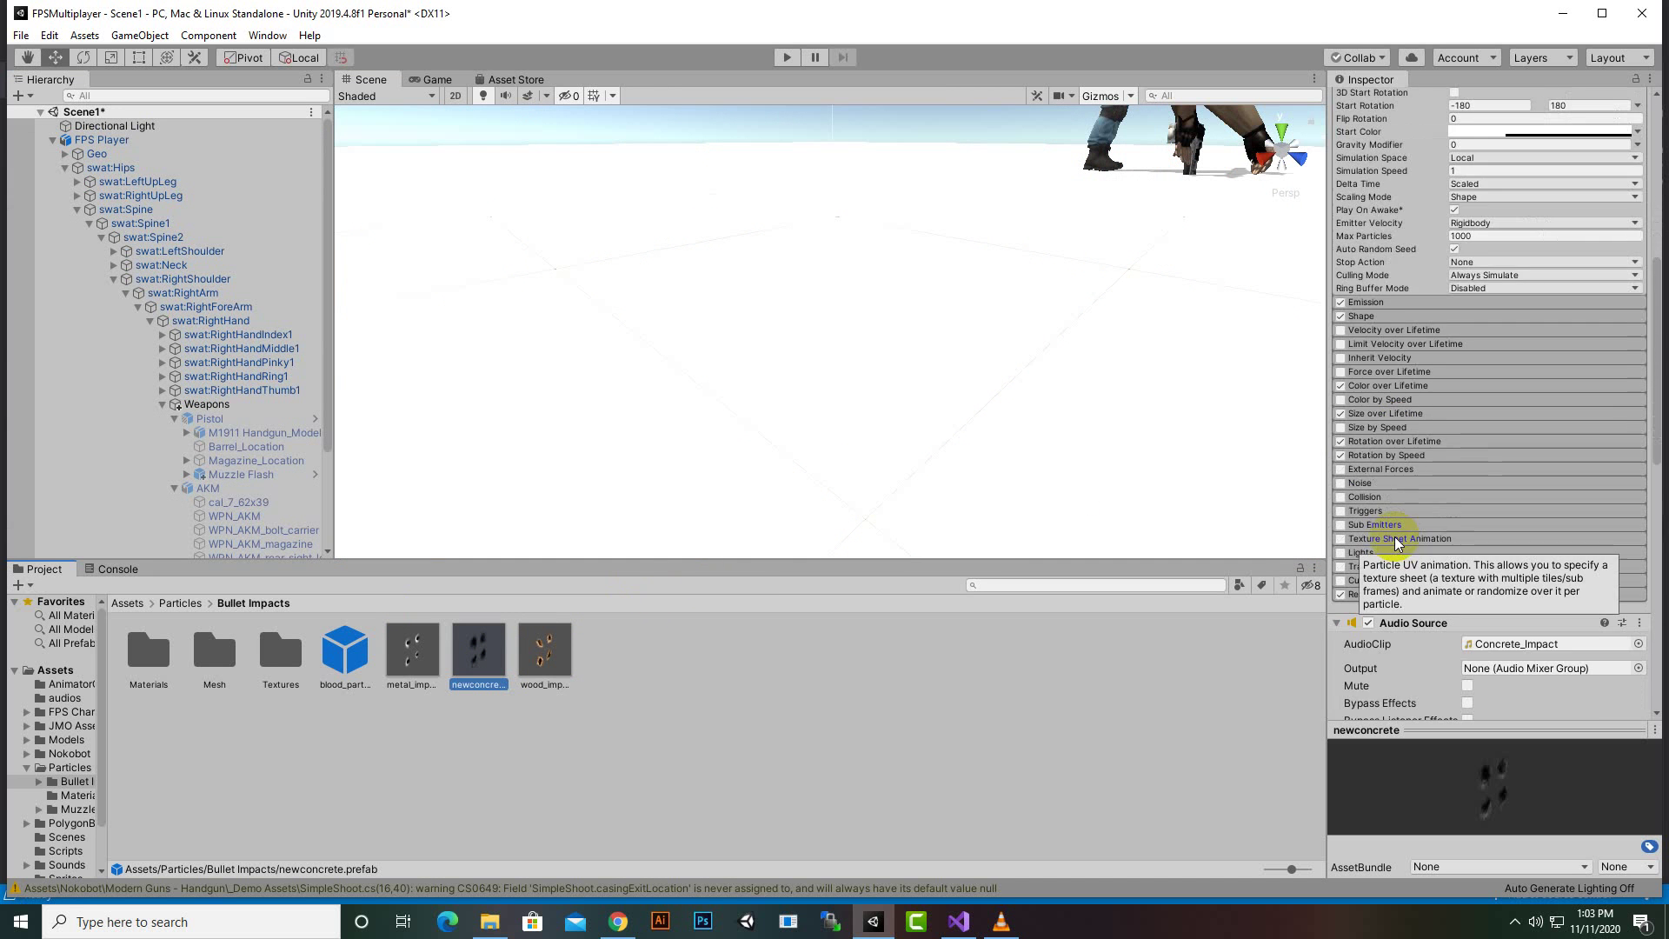
pyautogui.scroll(-5, 1397, 542)
pyautogui.scroll(3, 1396, 543)
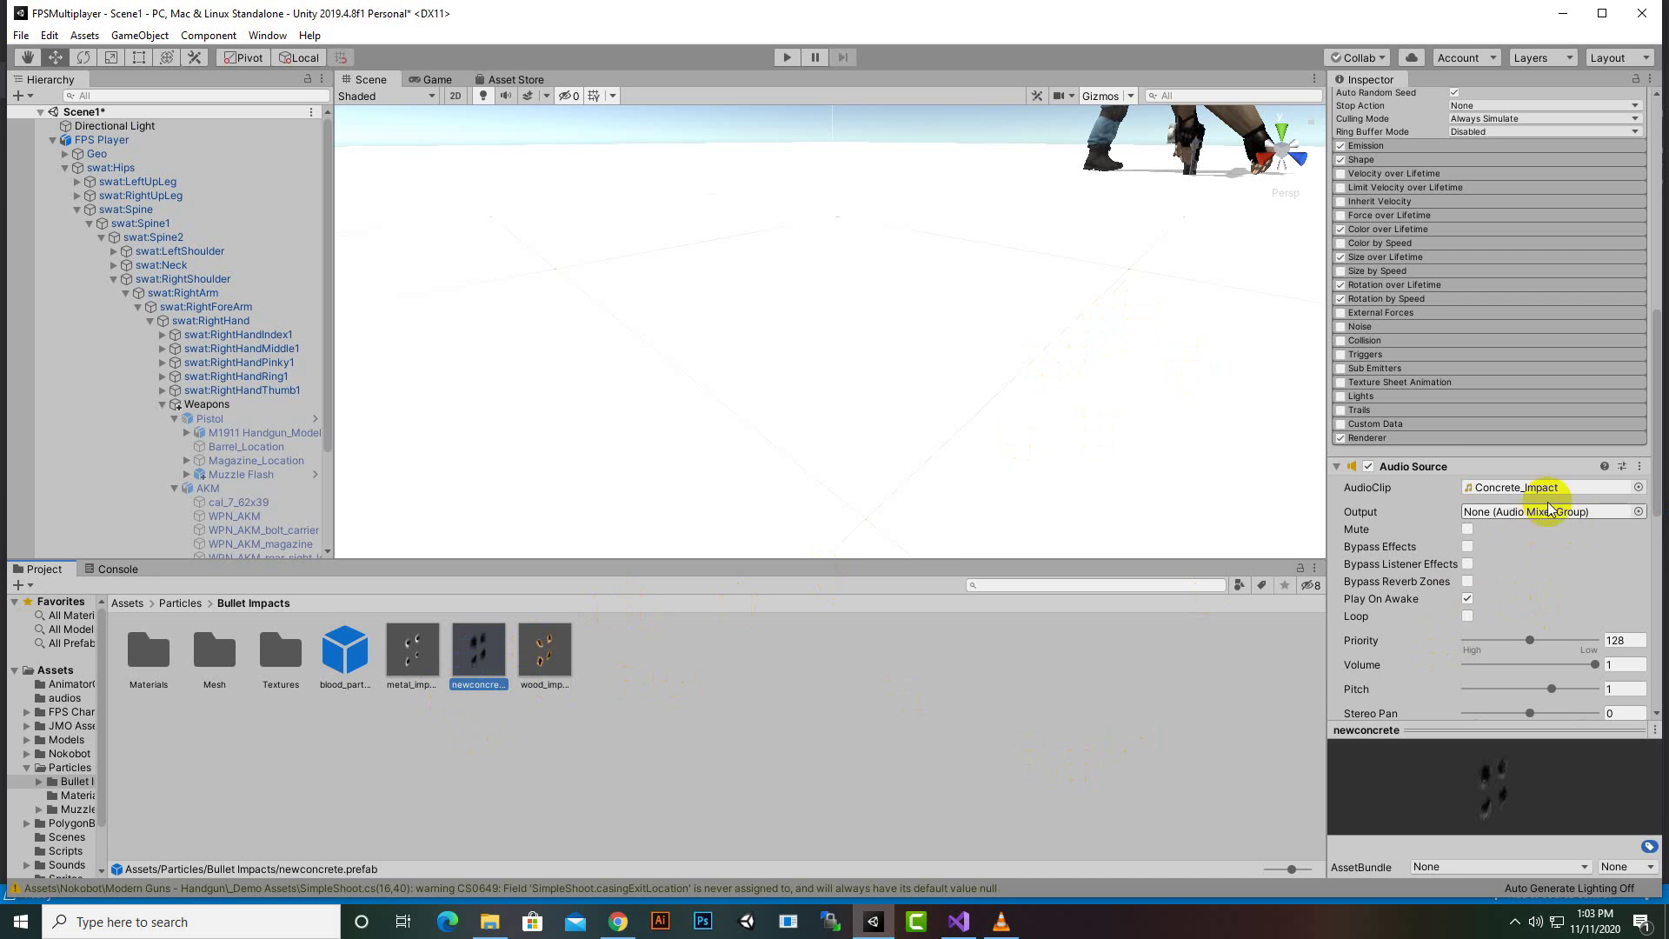
pyautogui.scroll(-5, 1460, 639)
pyautogui.scroll(-2, 1433, 576)
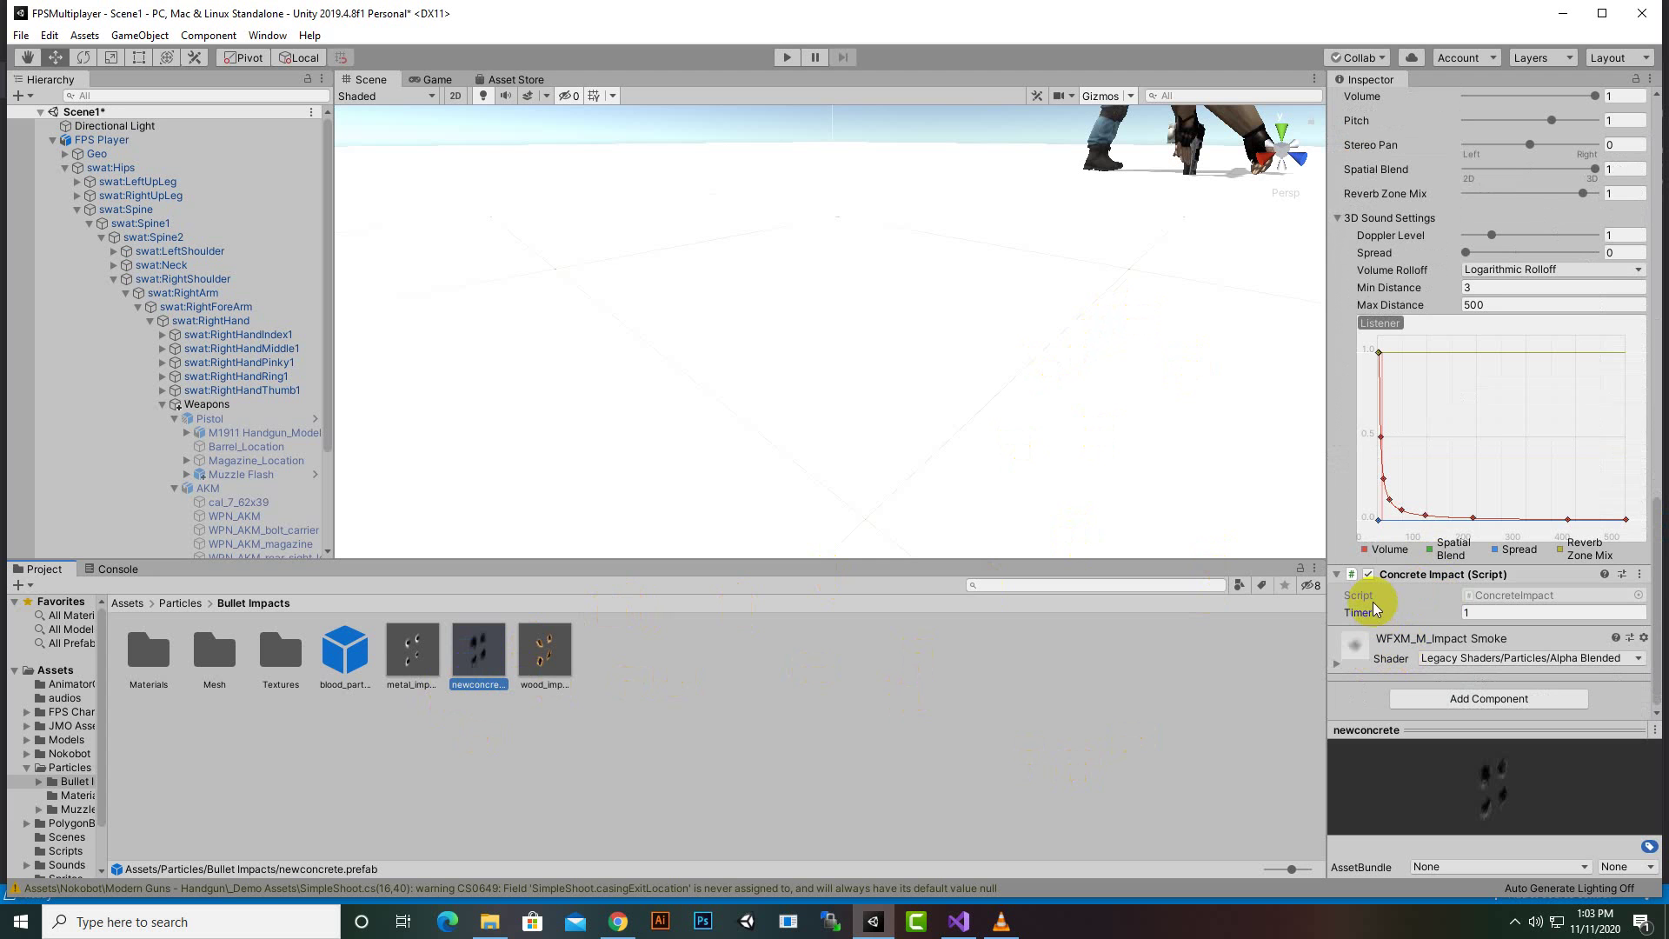
pyautogui.click(138, 612)
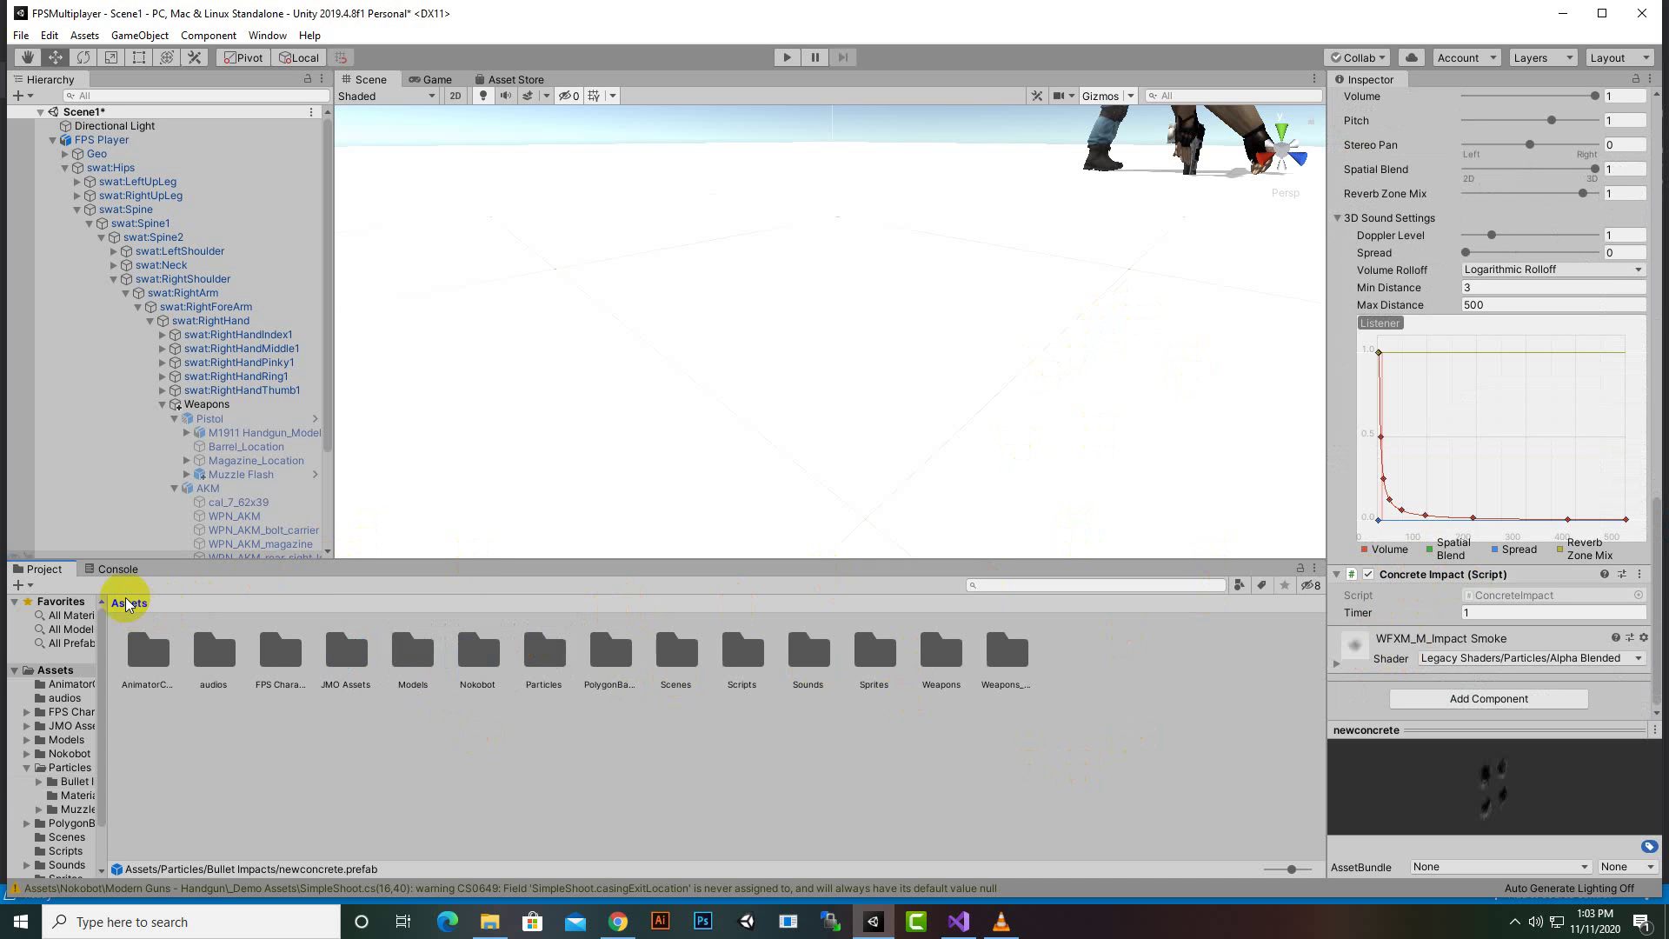
# Bring up ConcreteImpact.cs in Visual Studio and examine its float timer = 1f field
pyautogui.click(972, 929)
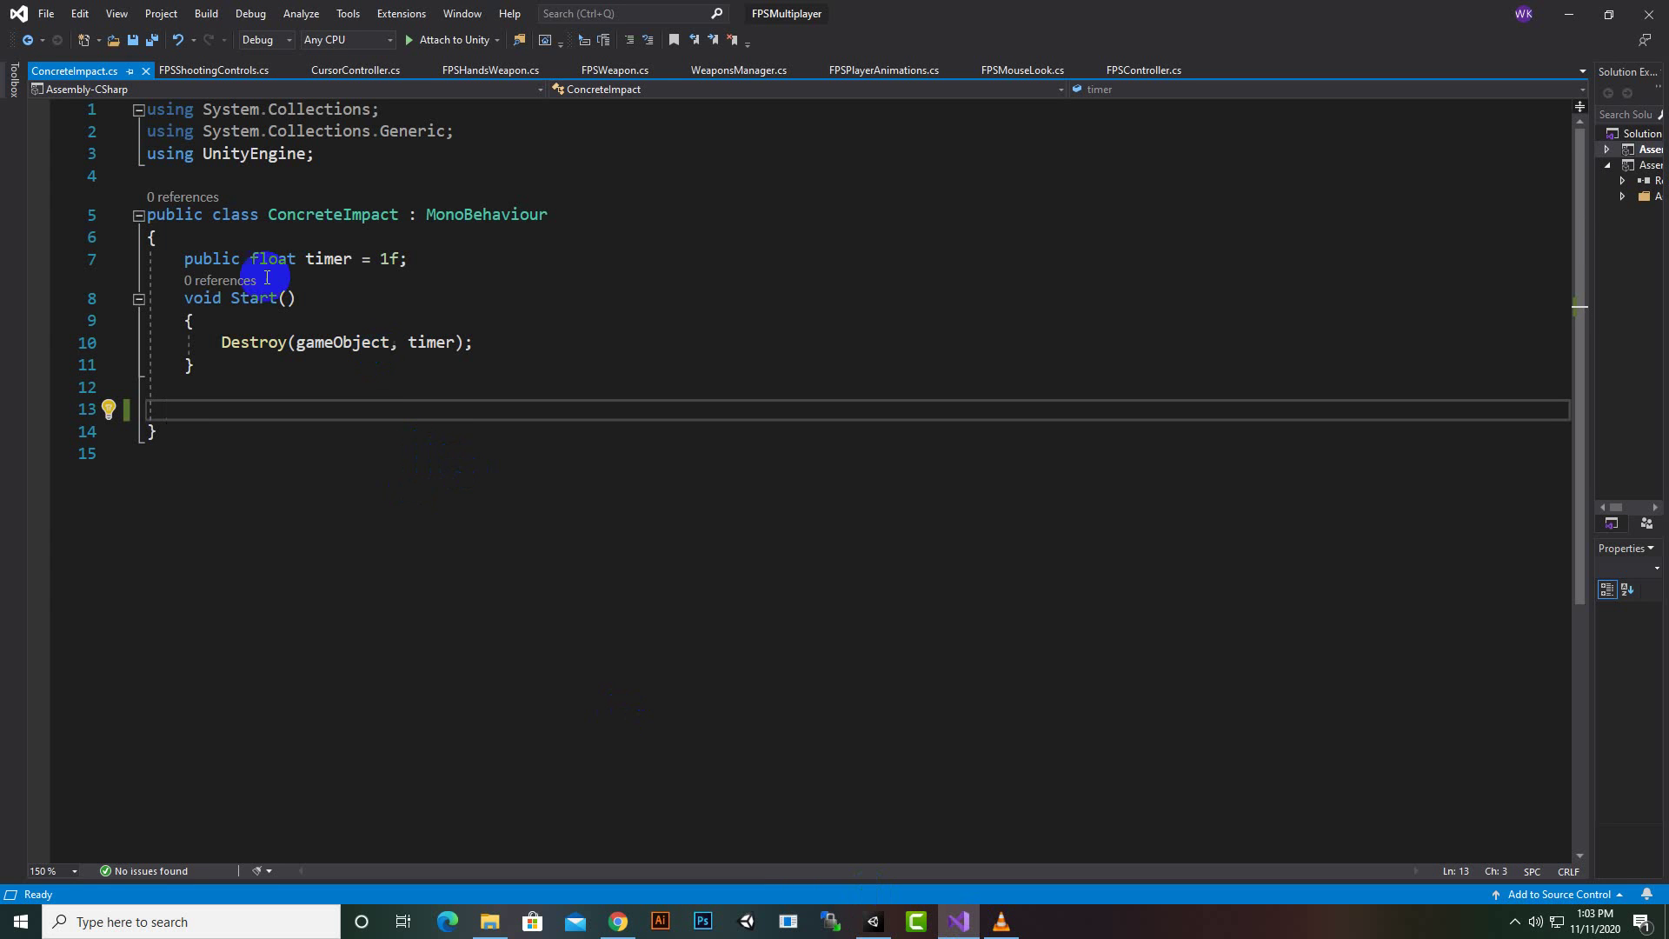
pyautogui.click(203, 261)
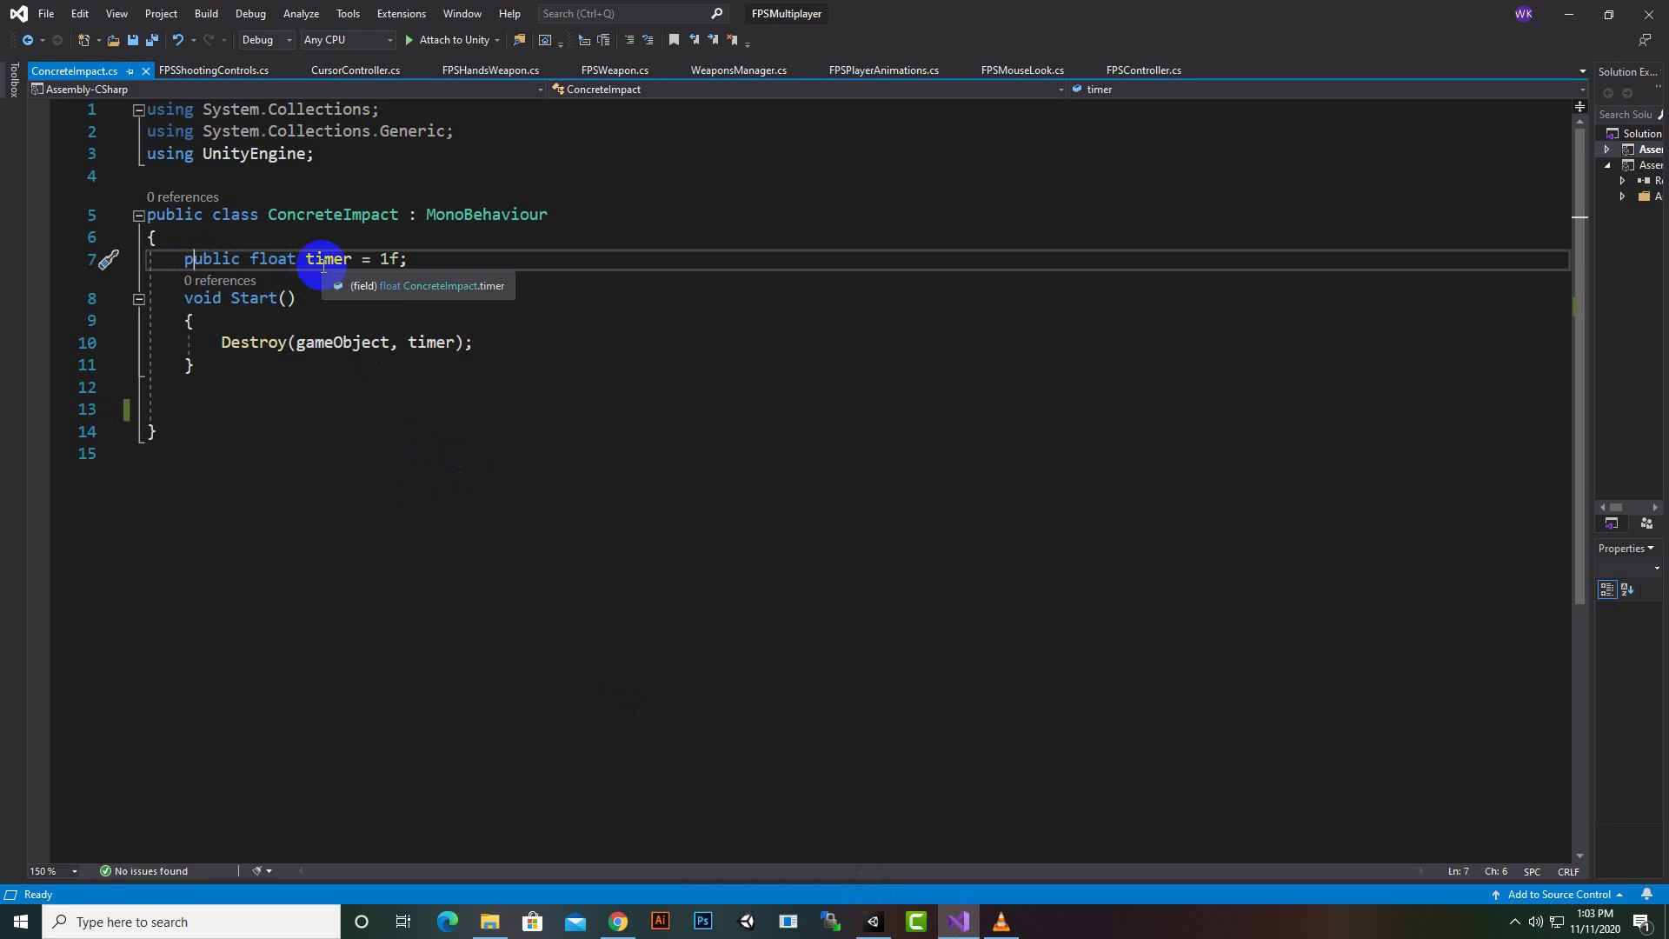
pyautogui.click(357, 258)
pyautogui.click(253, 259)
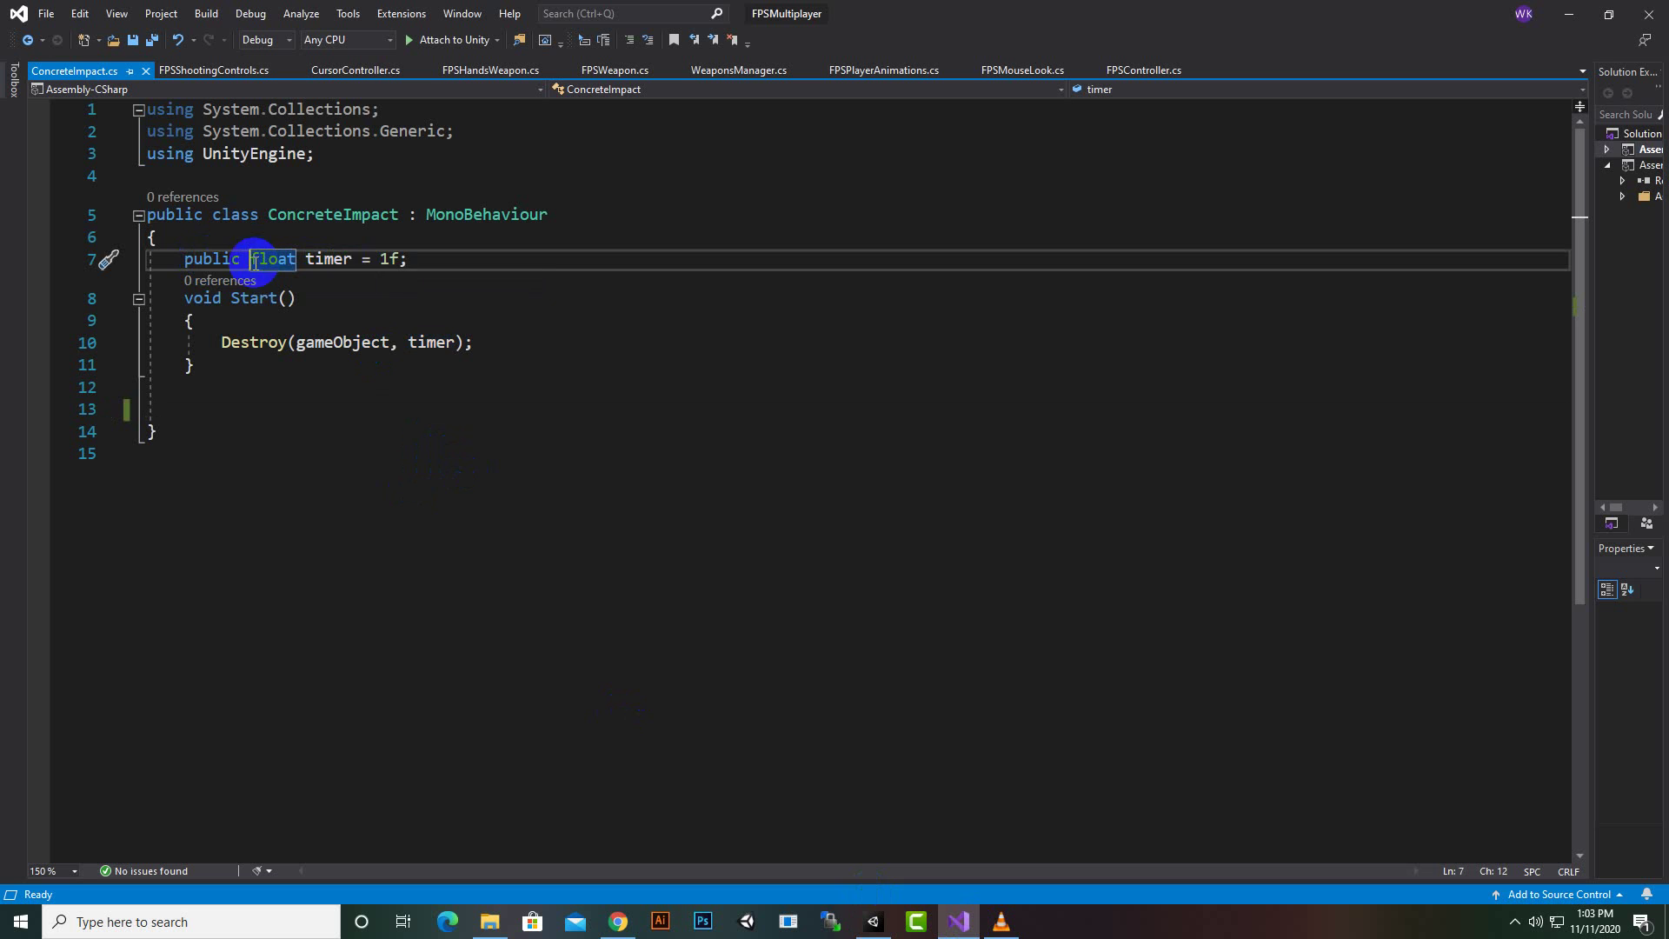
pyautogui.click(398, 264)
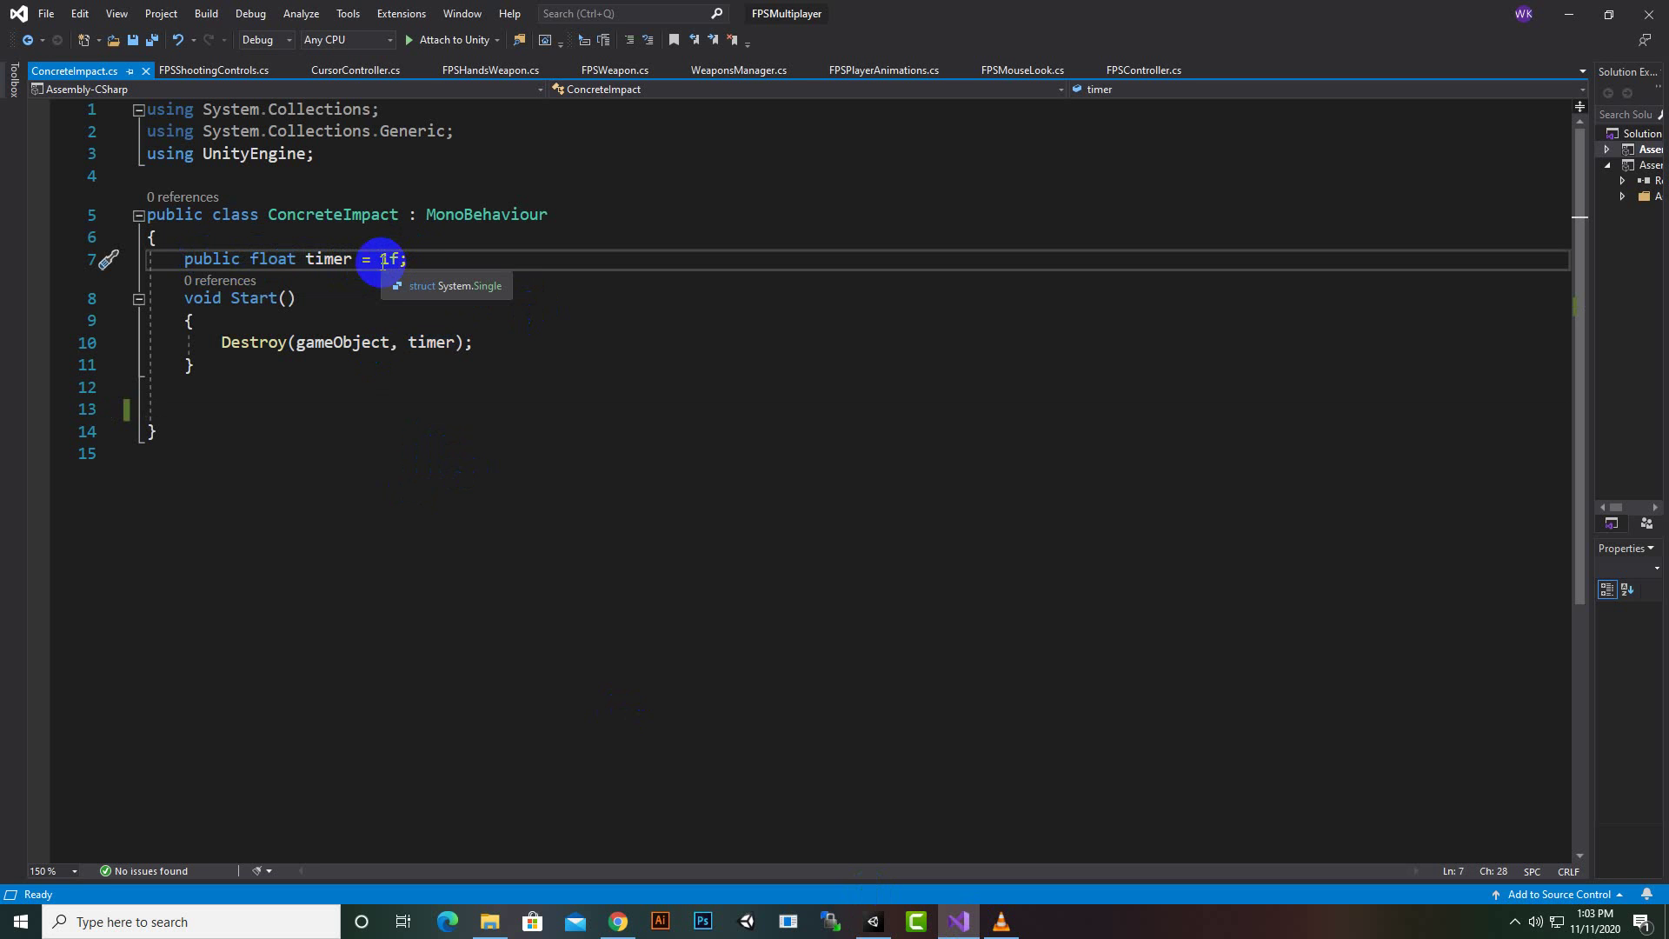
pyautogui.click(385, 260)
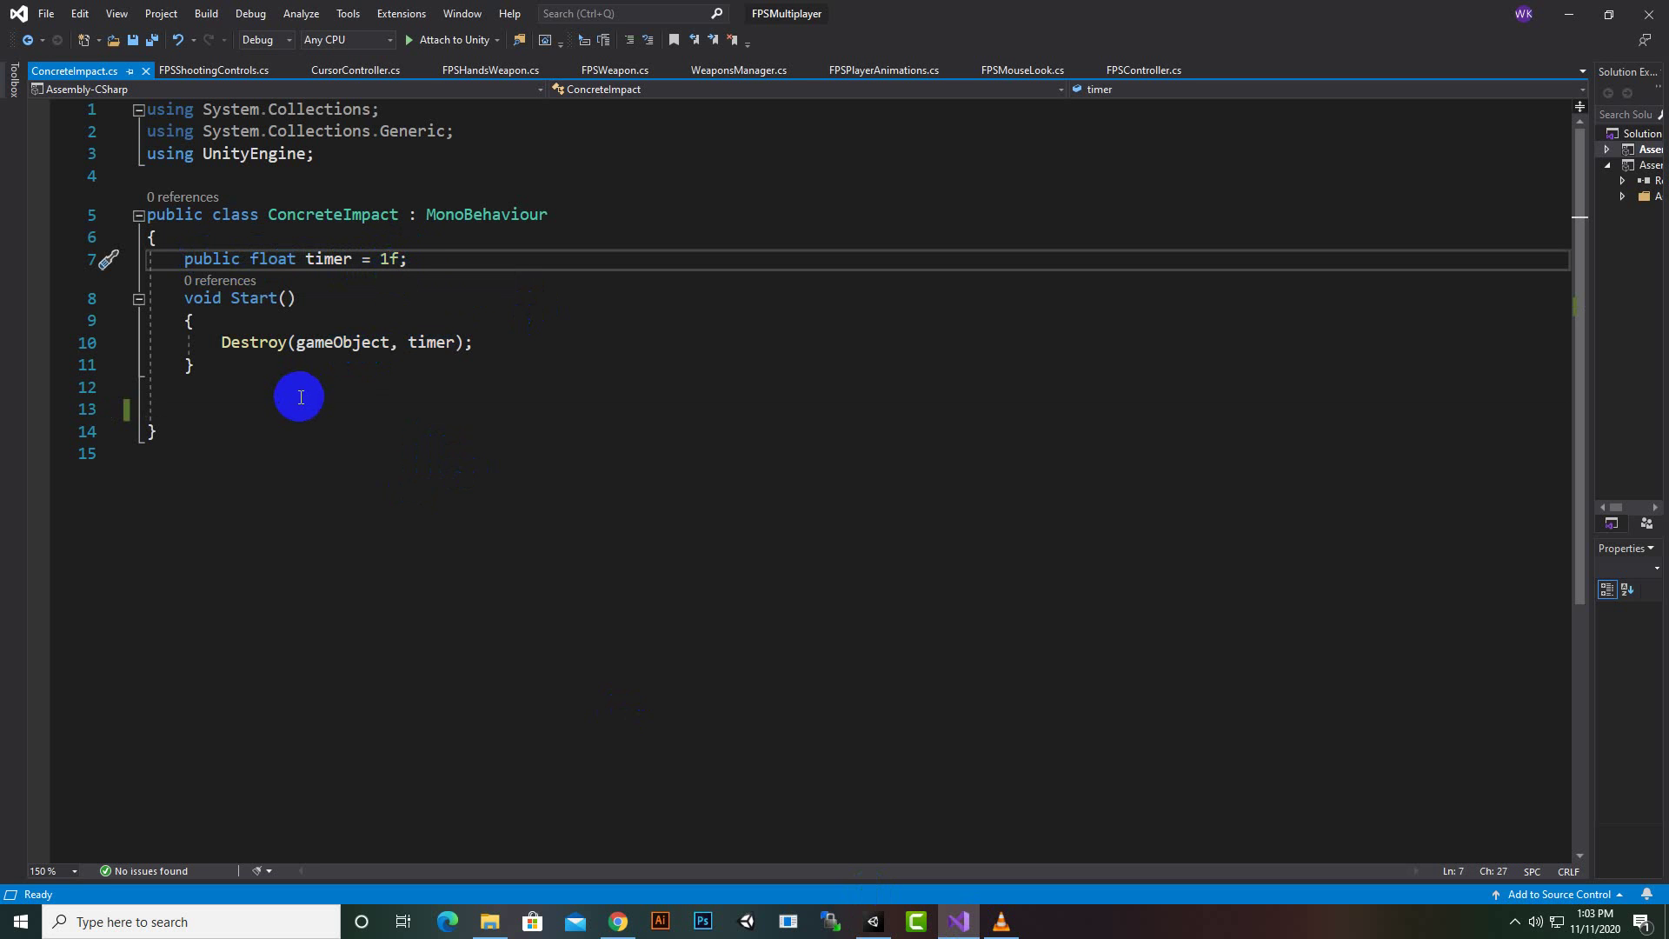
# Examine the Destroy call that removes the object after the timer, then return to Unity
pyautogui.click(221, 343)
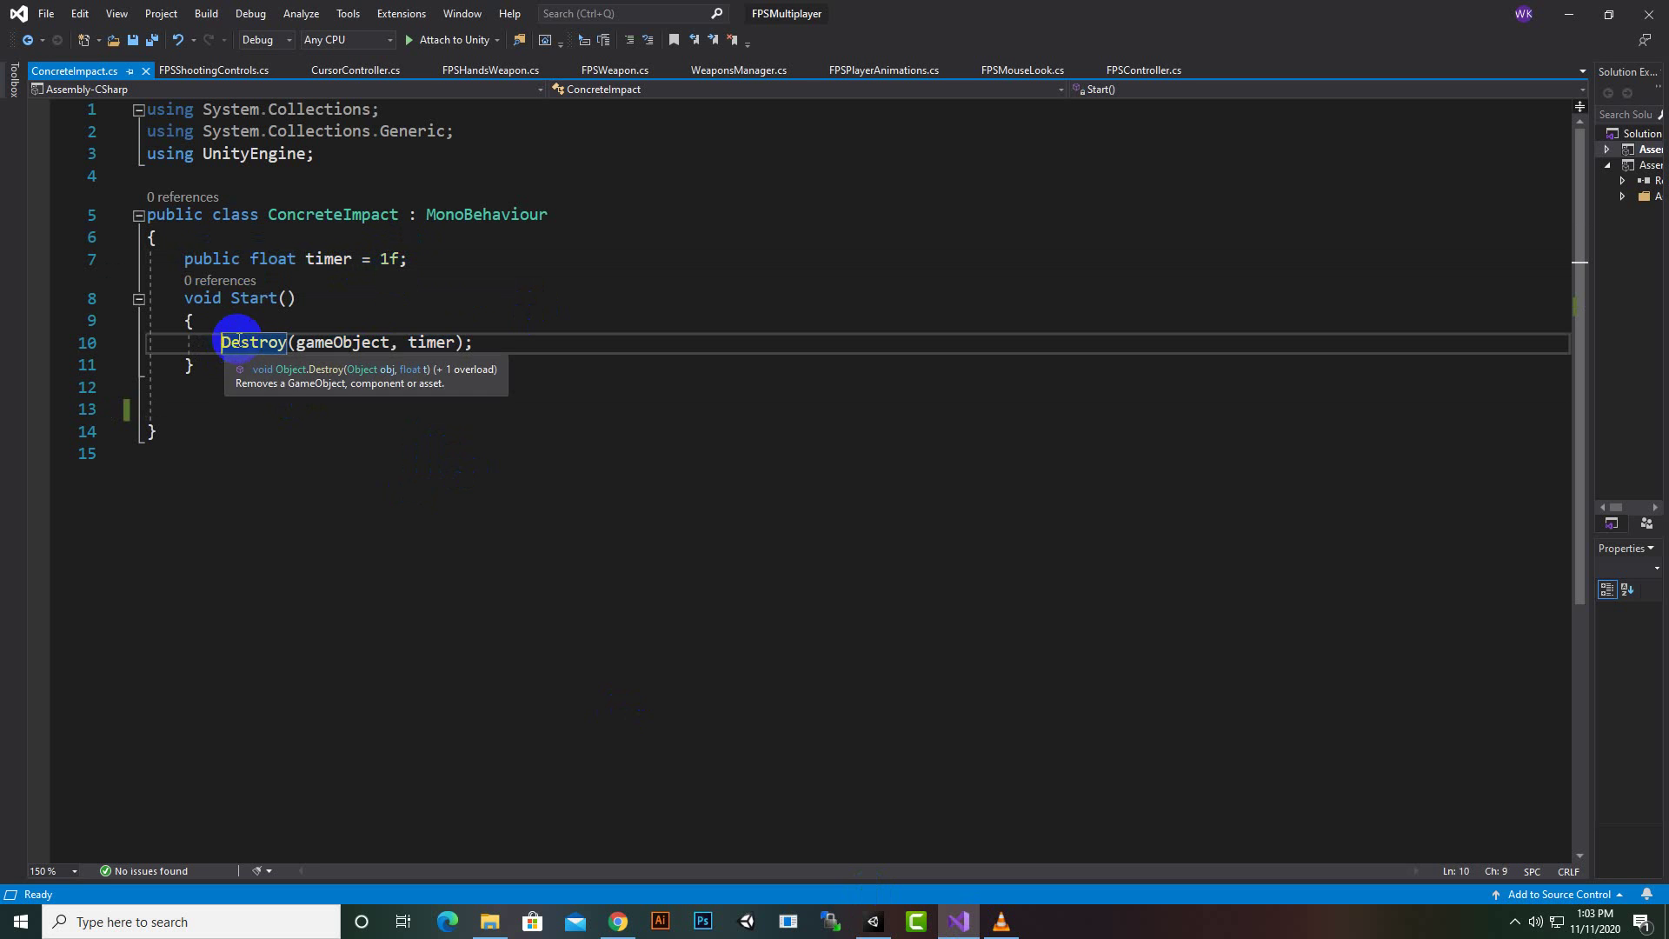
pyautogui.click(495, 350)
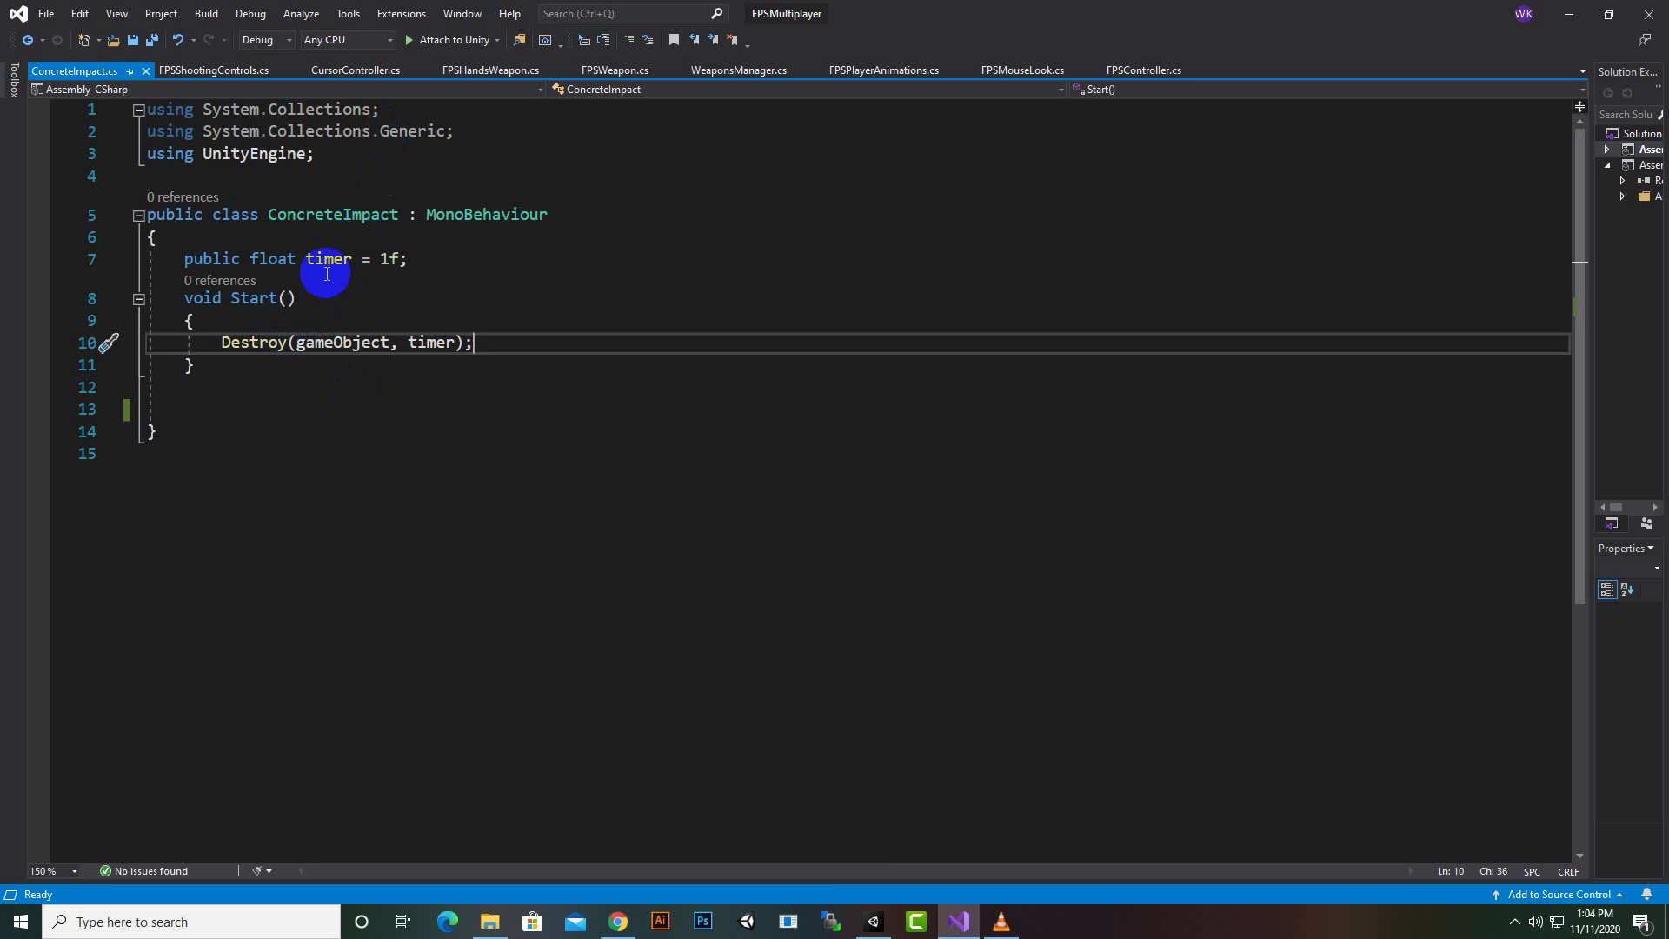
pyautogui.moveTo(329, 253)
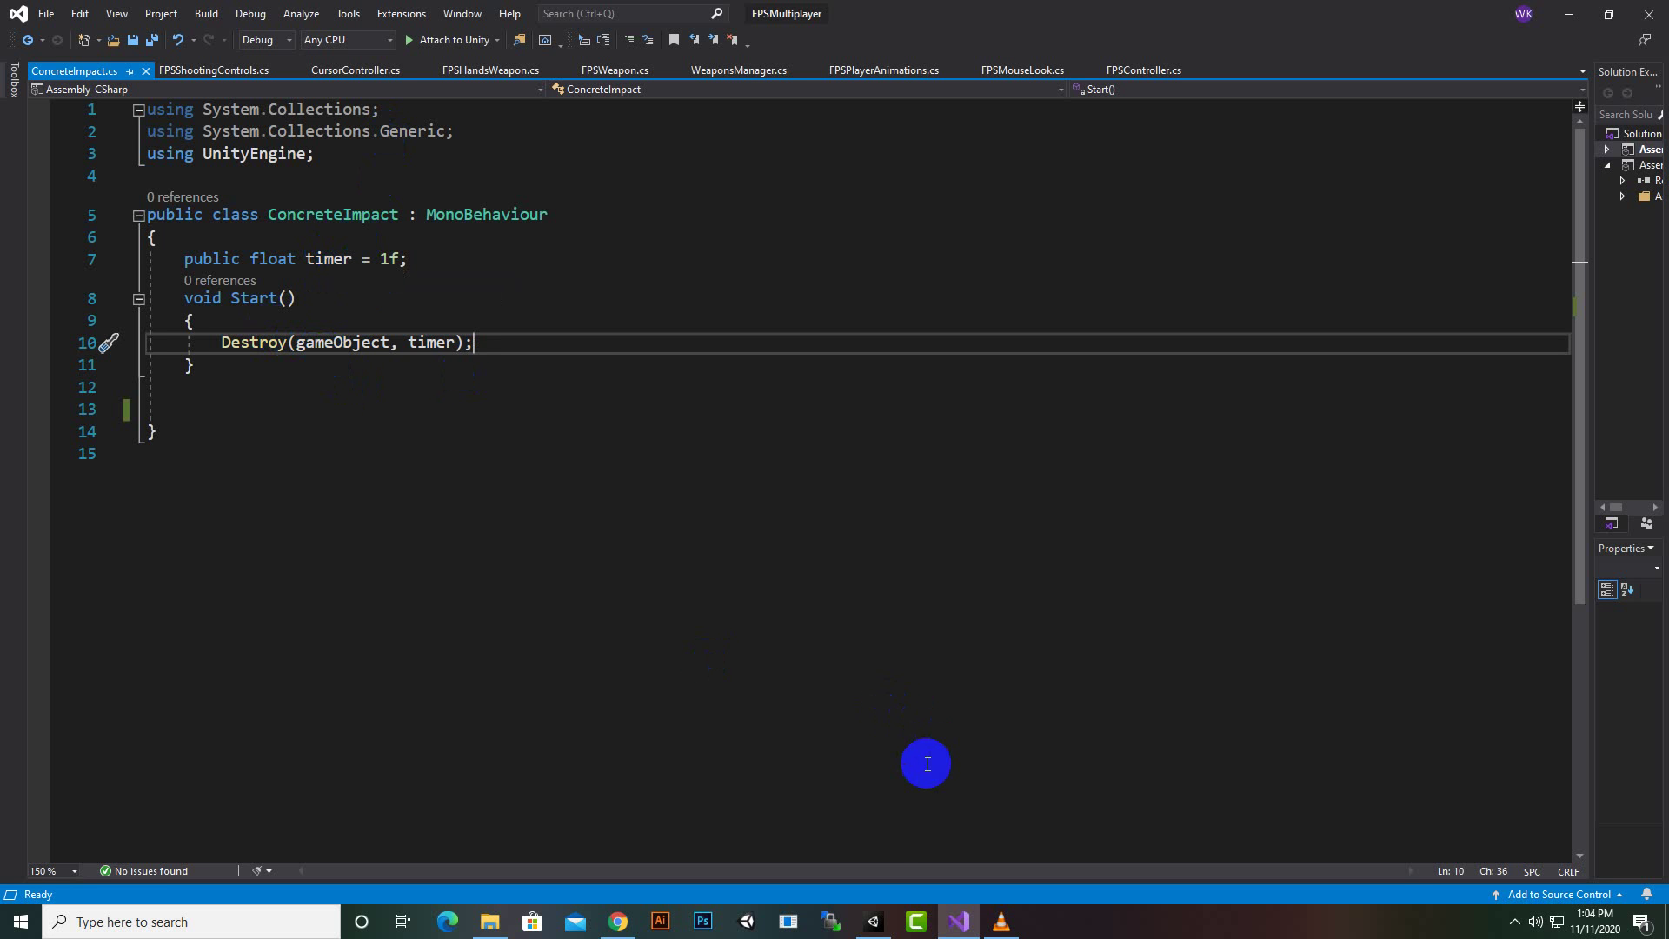
pyautogui.click(873, 922)
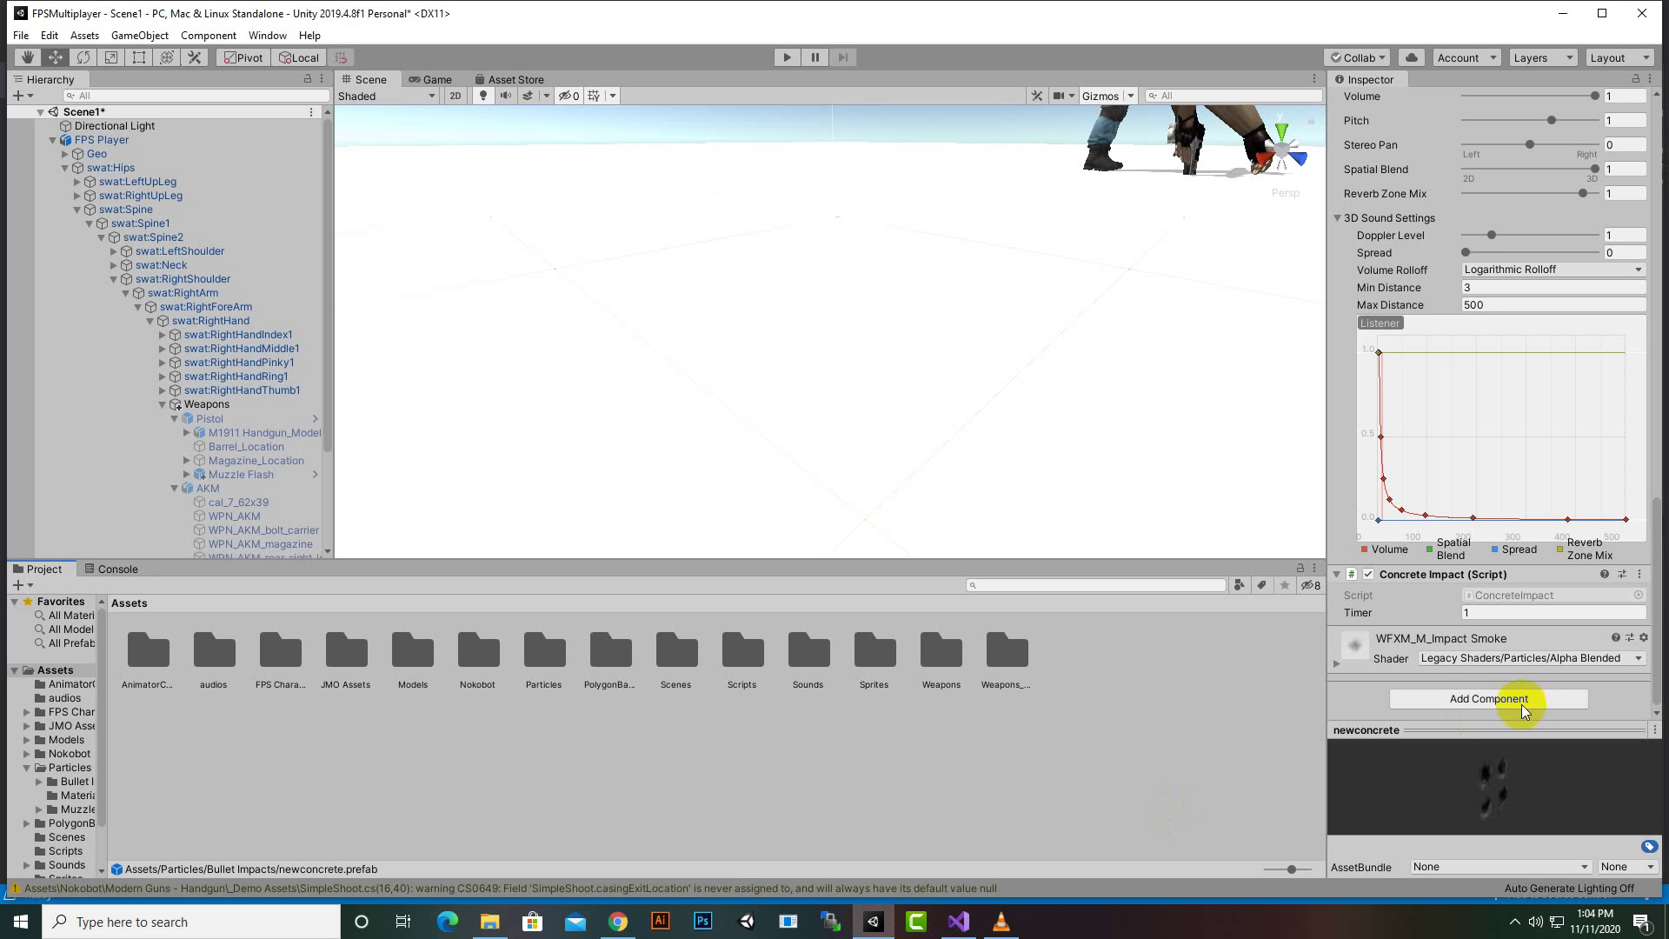
# Scroll the newconcrete Inspector up to its Particle System modules, then go back to ConcreteImpact.cs
pyautogui.scroll(10, 1427, 485)
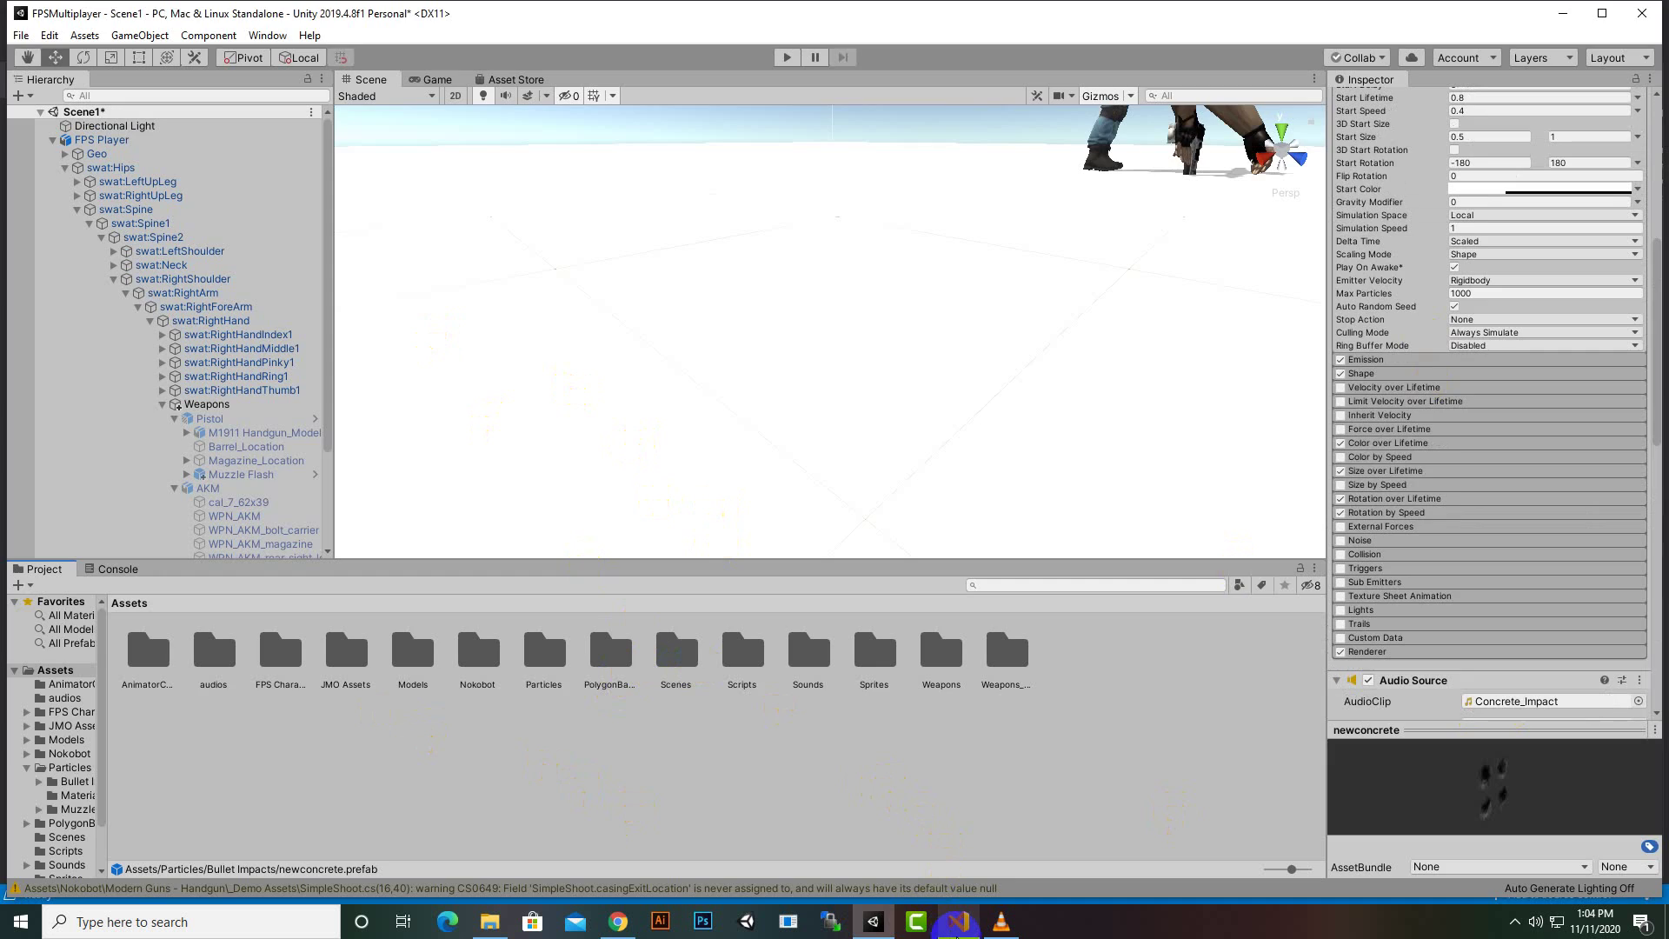
pyautogui.click(958, 921)
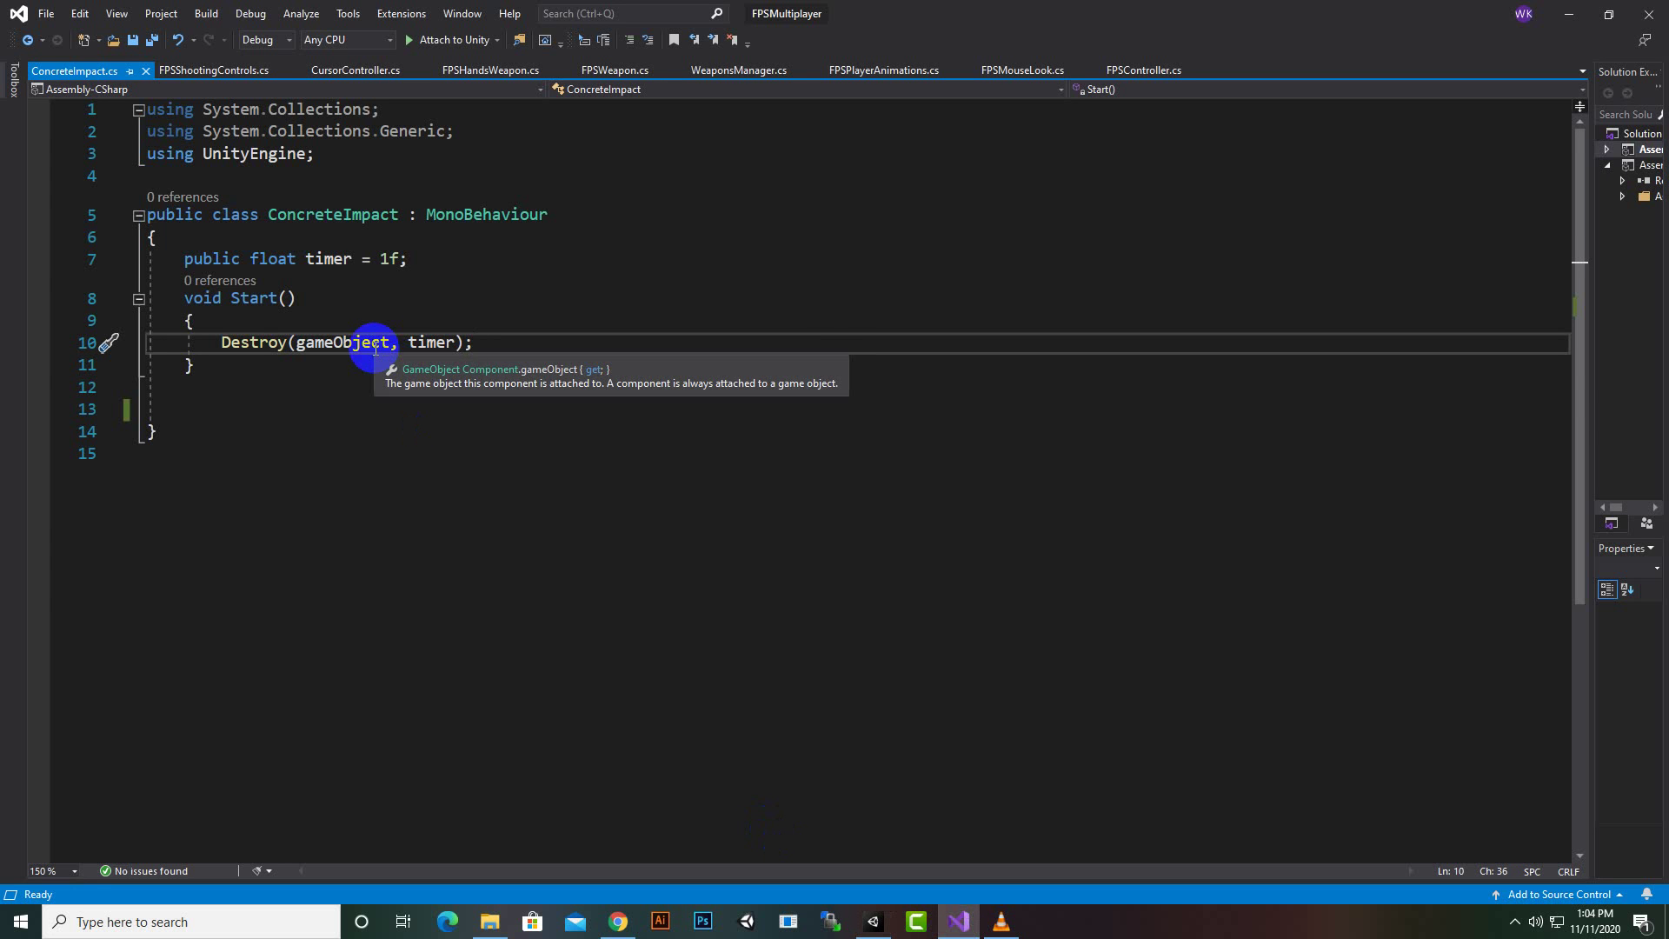
# Open FPSShootingControls.cs and review the mainCam, fireRate = 15f and nextTimeToFire fields
pyautogui.click(213, 70)
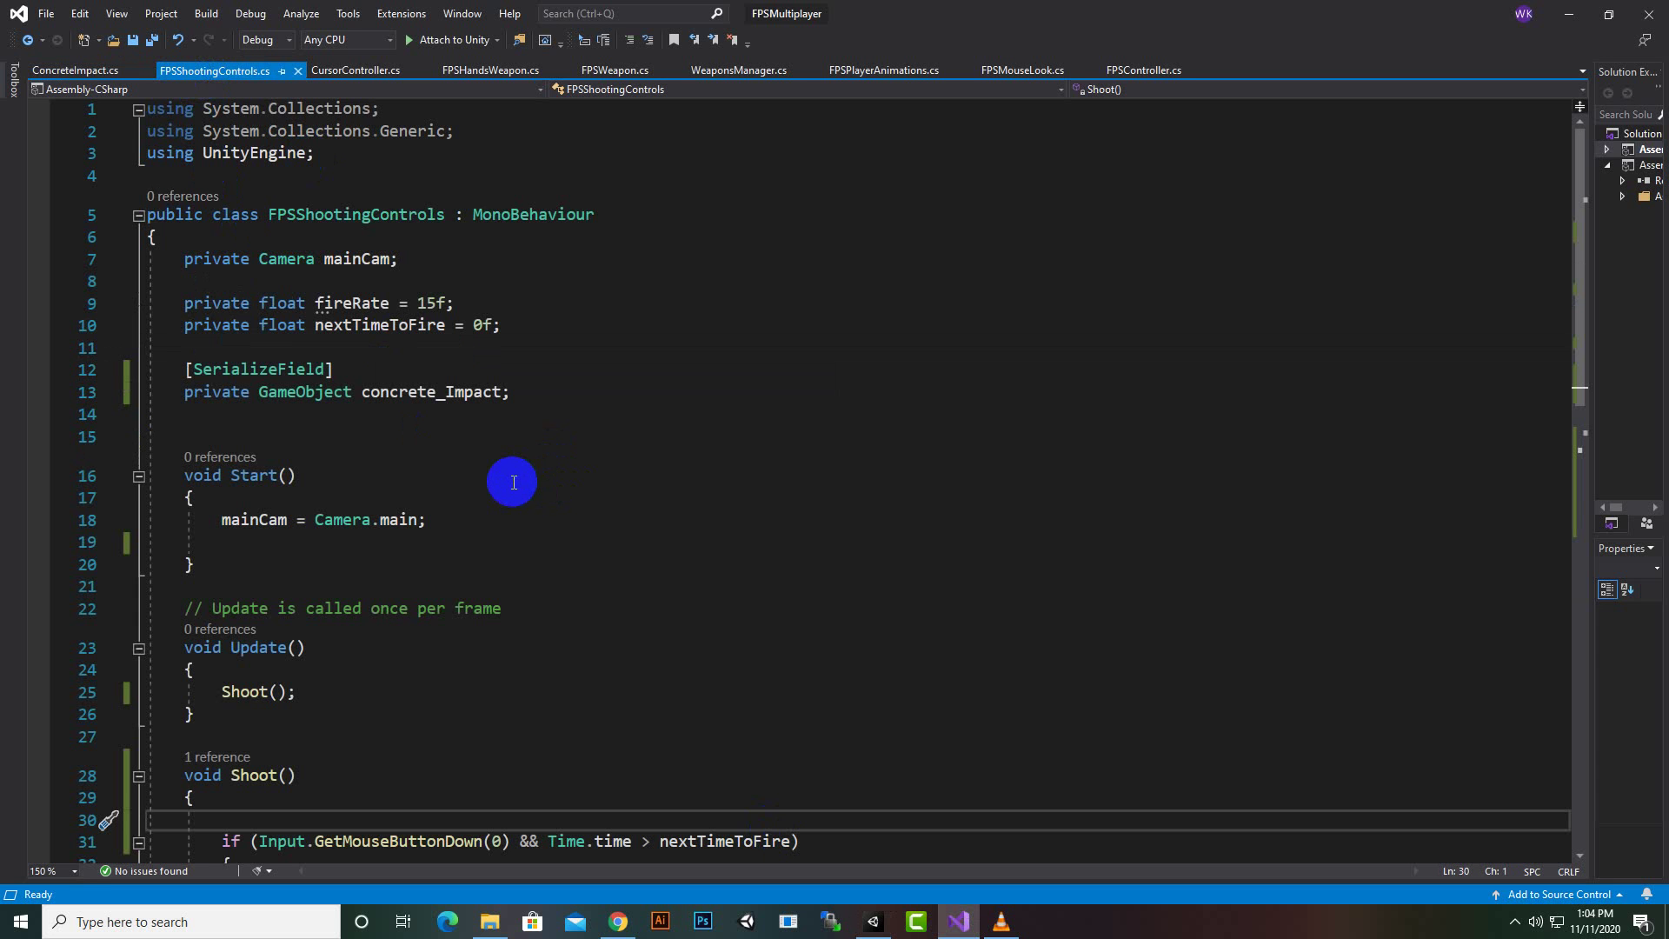
pyautogui.click(379, 258)
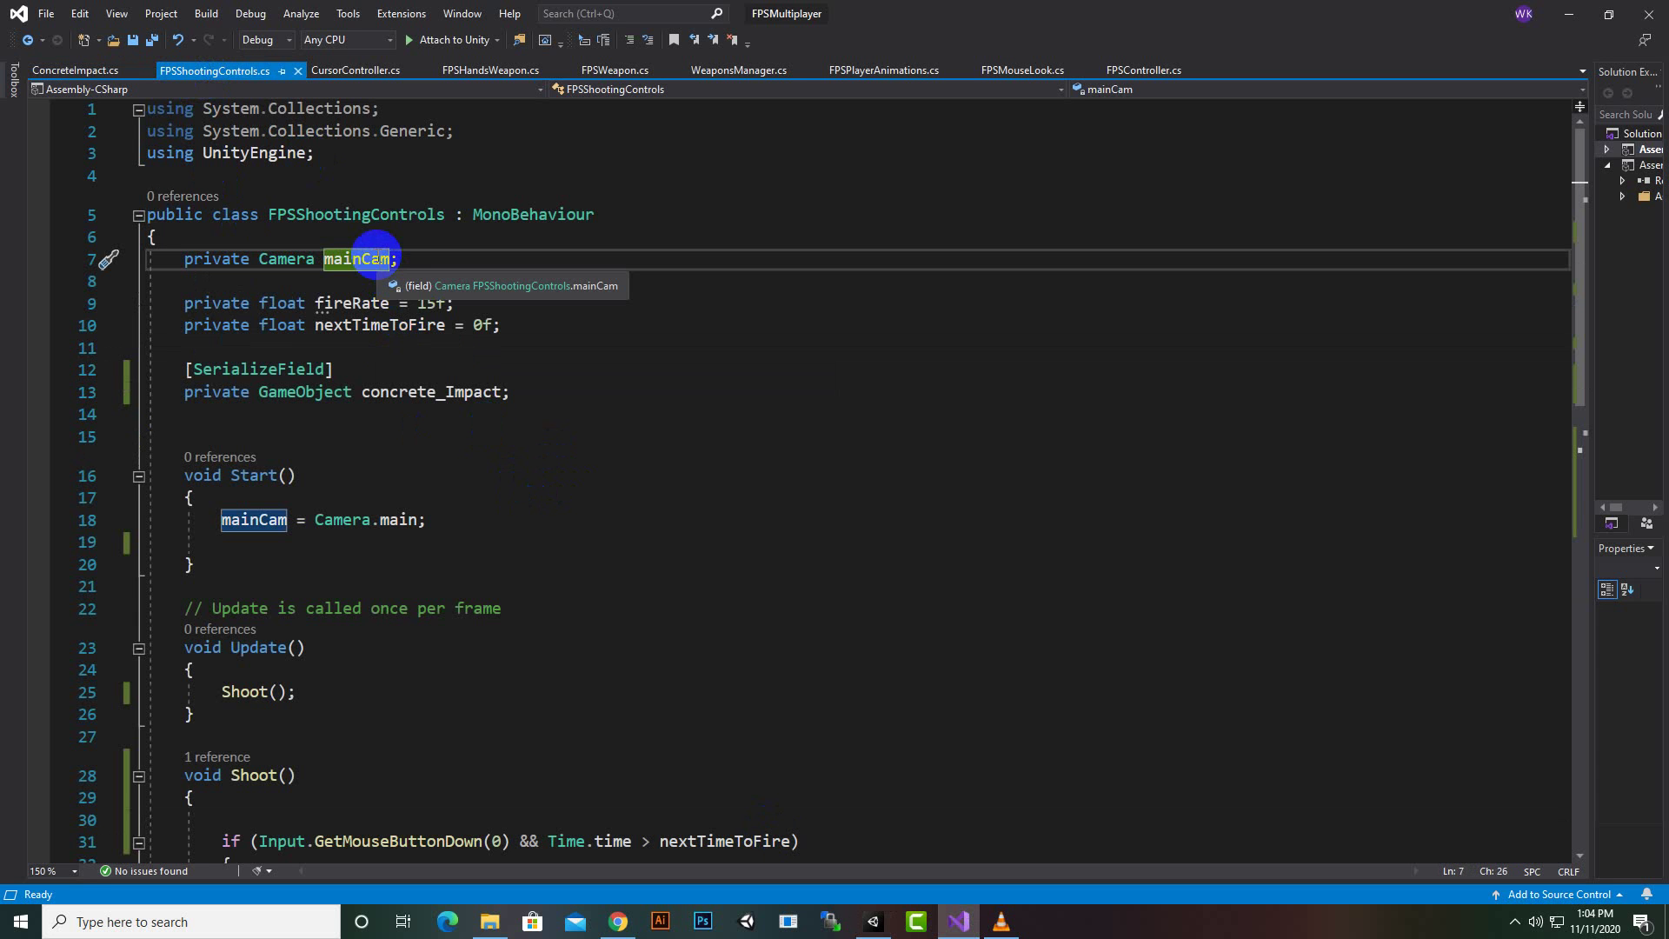
pyautogui.click(296, 260)
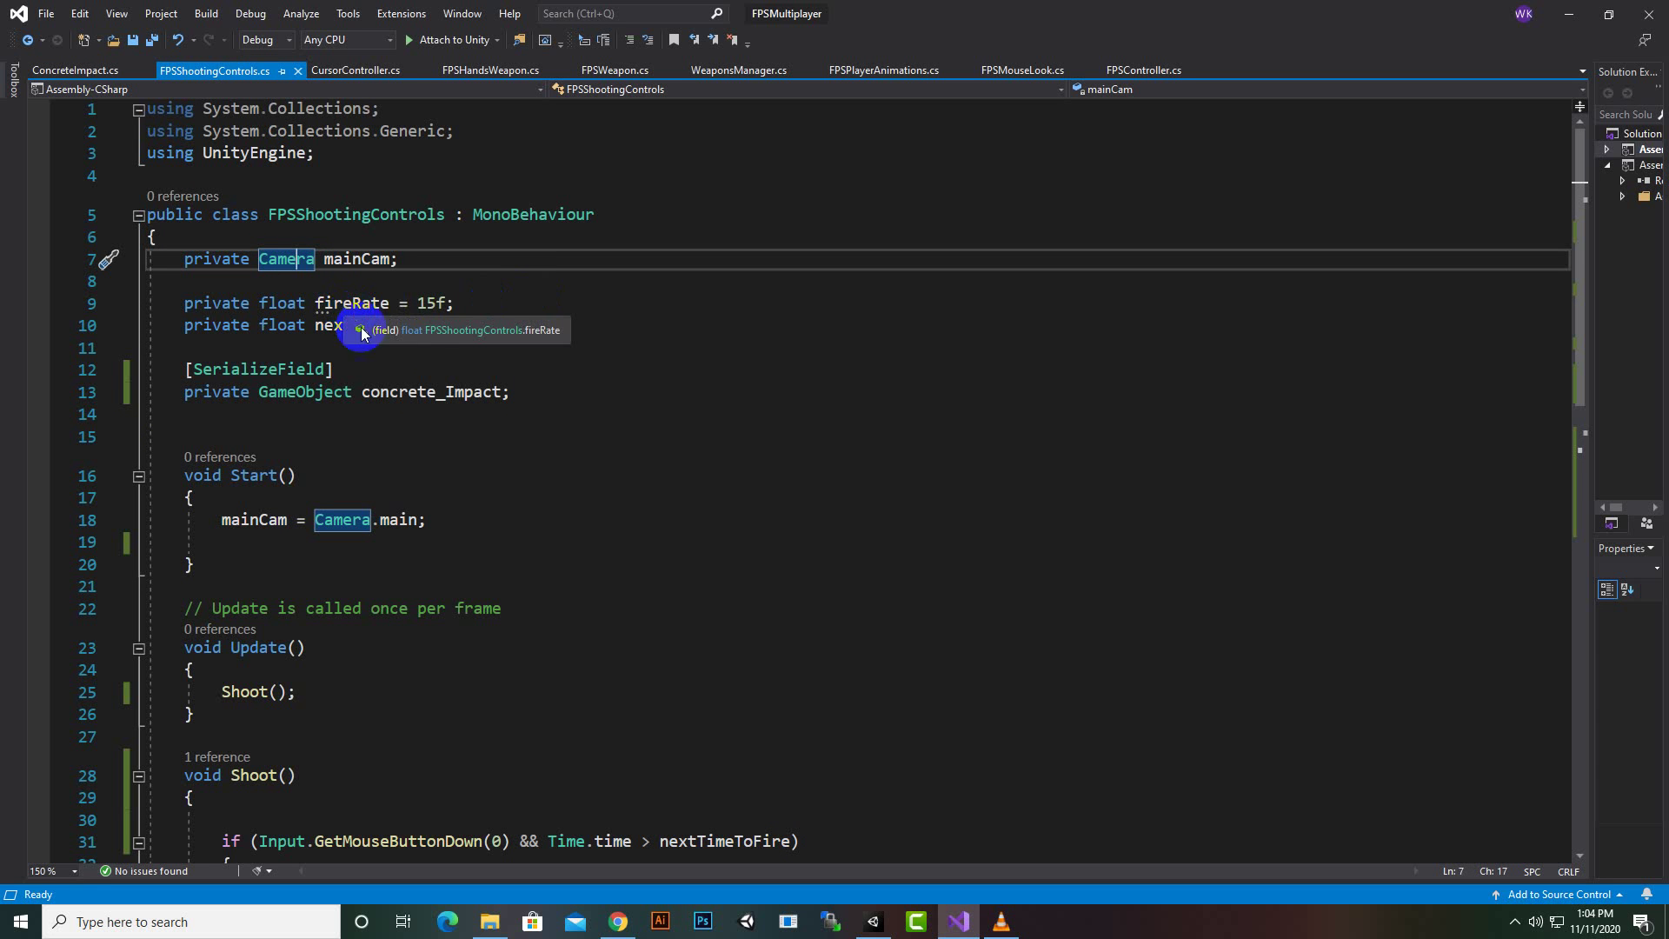
pyautogui.click(352, 304)
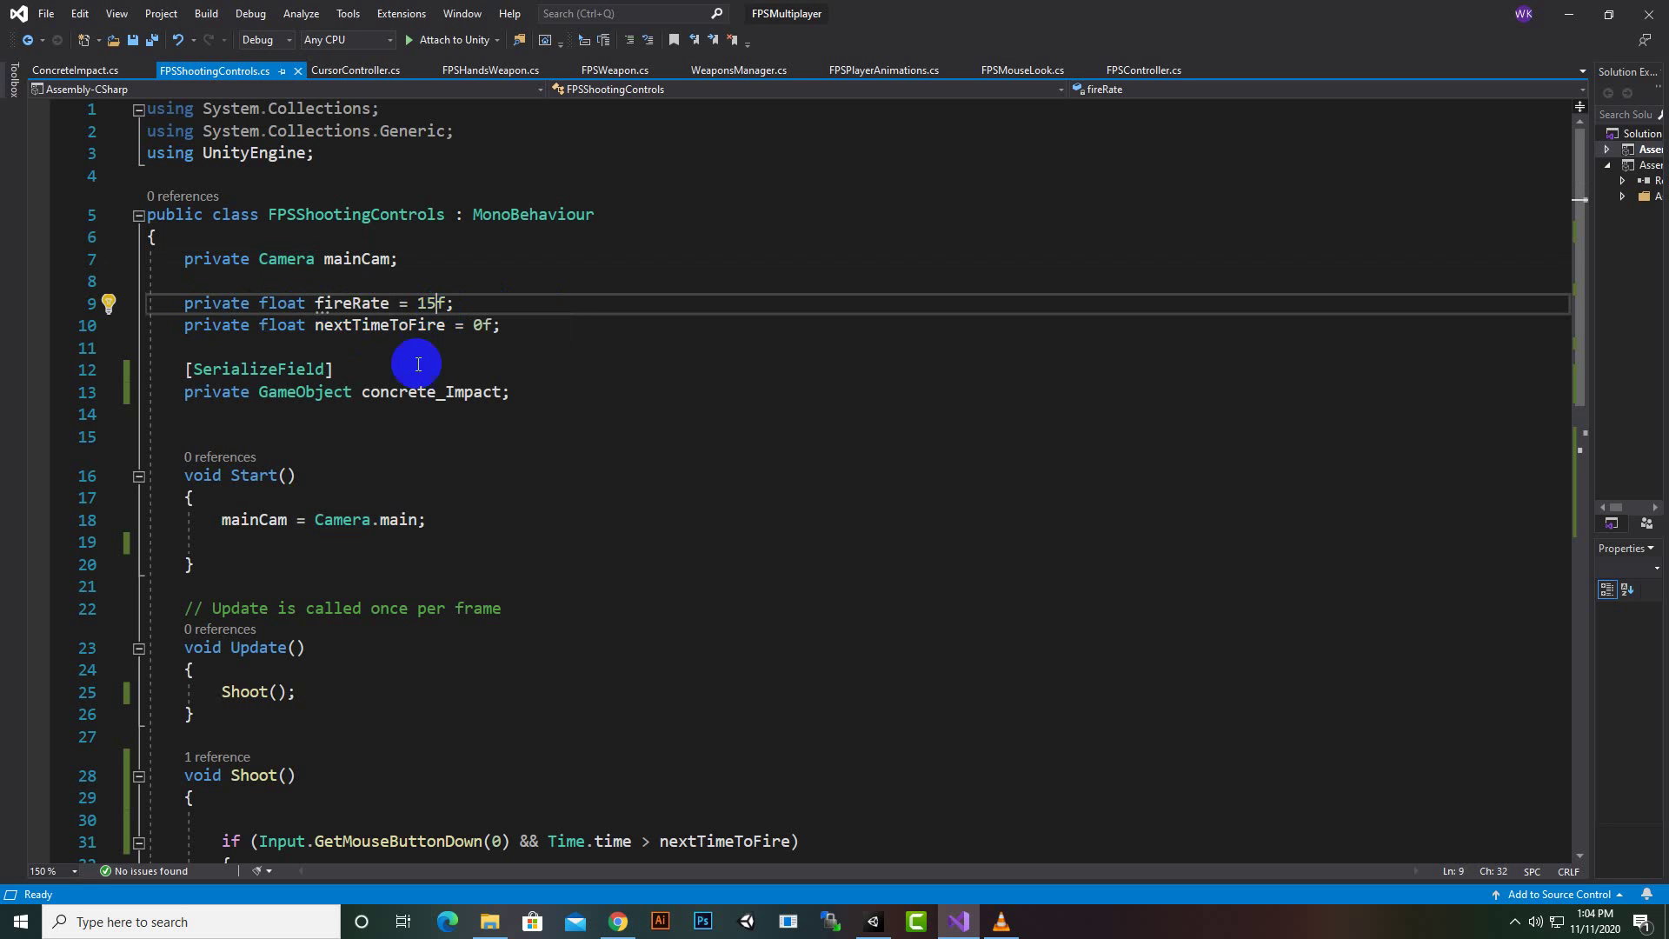
pyautogui.click(204, 326)
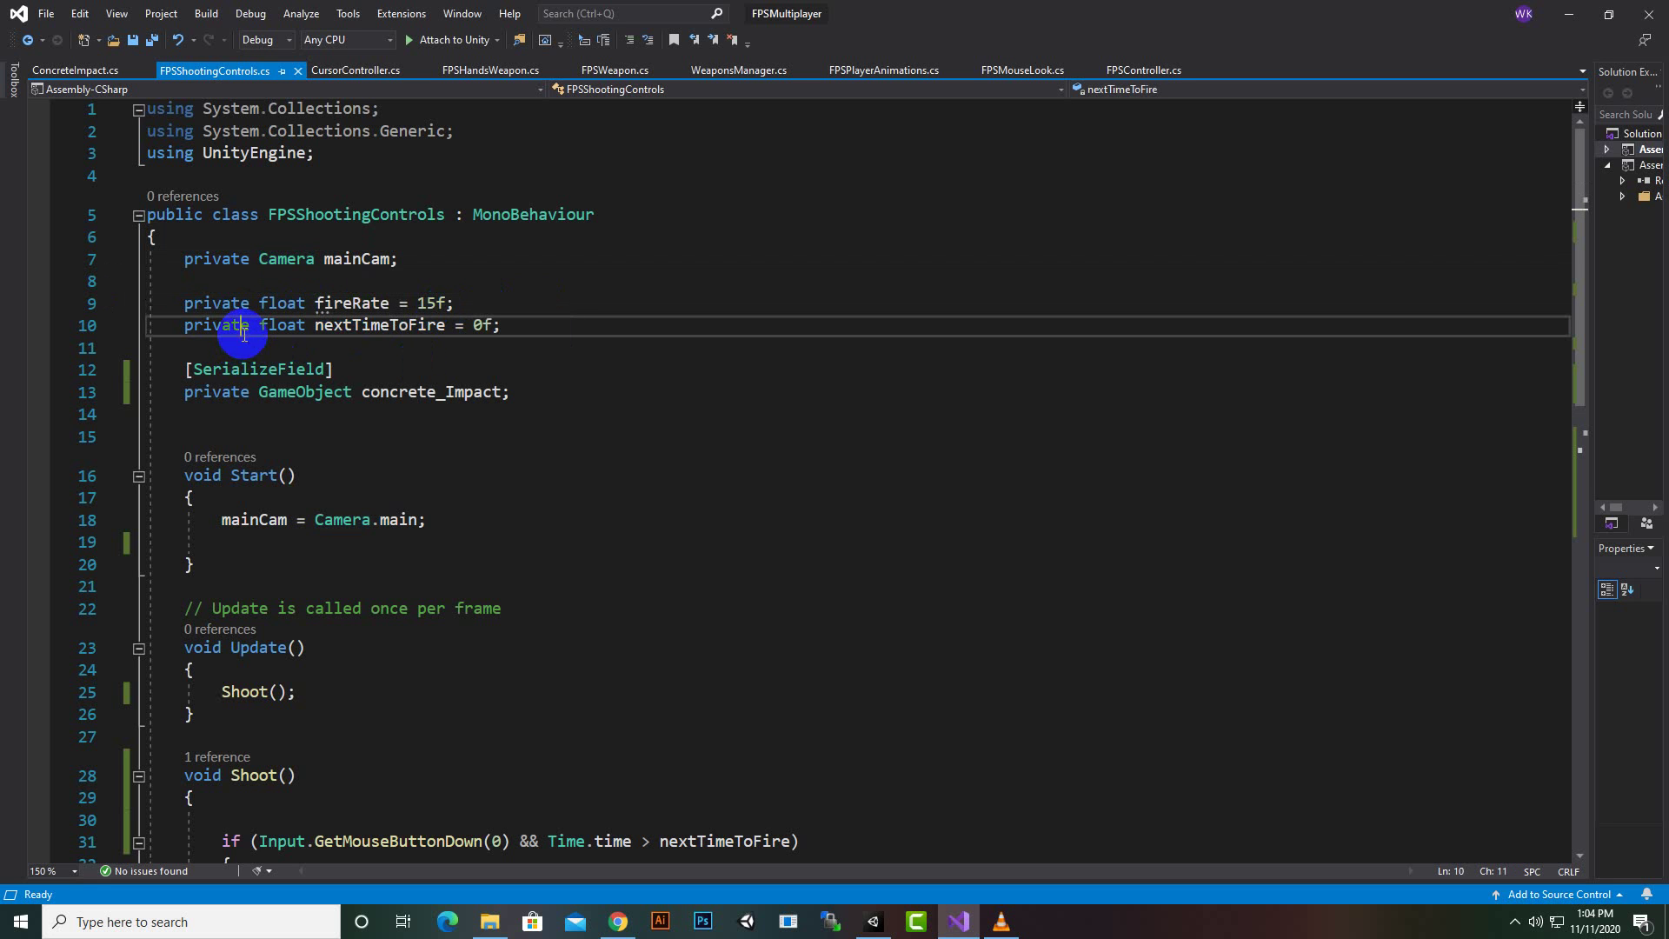
pyautogui.click(383, 340)
pyautogui.click(473, 325)
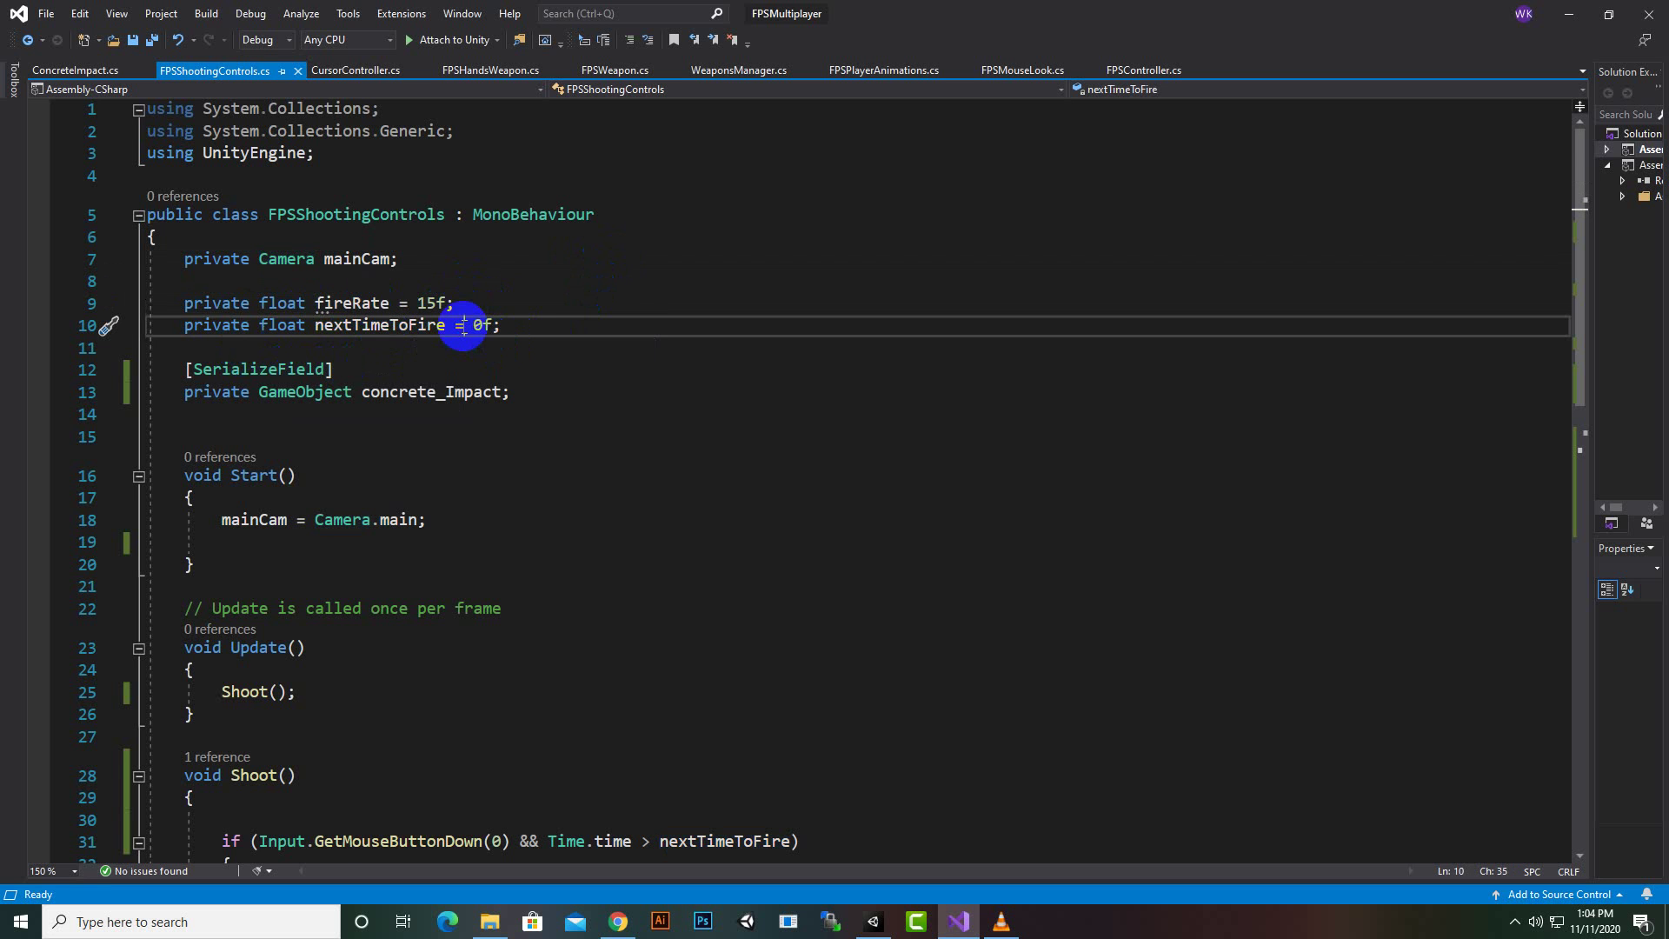
# Examine the serialized GameObject concrete_Impact field on line 13 and where it is used
pyautogui.scroll(-1, 287, 365)
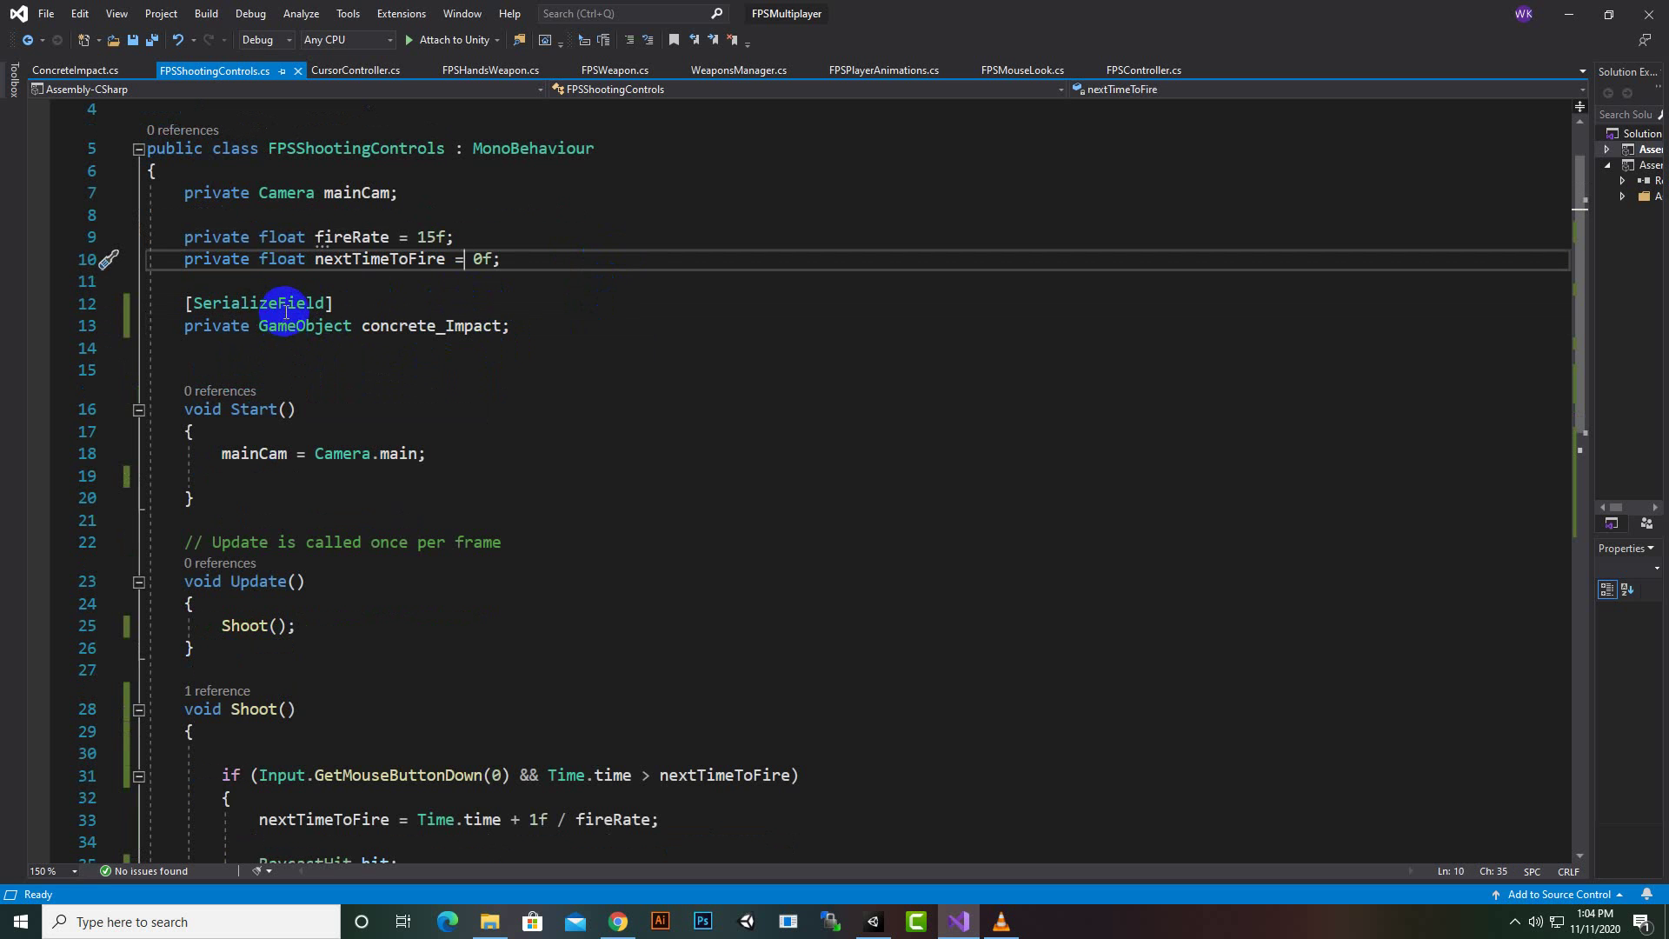
pyautogui.click(287, 312)
pyautogui.click(237, 329)
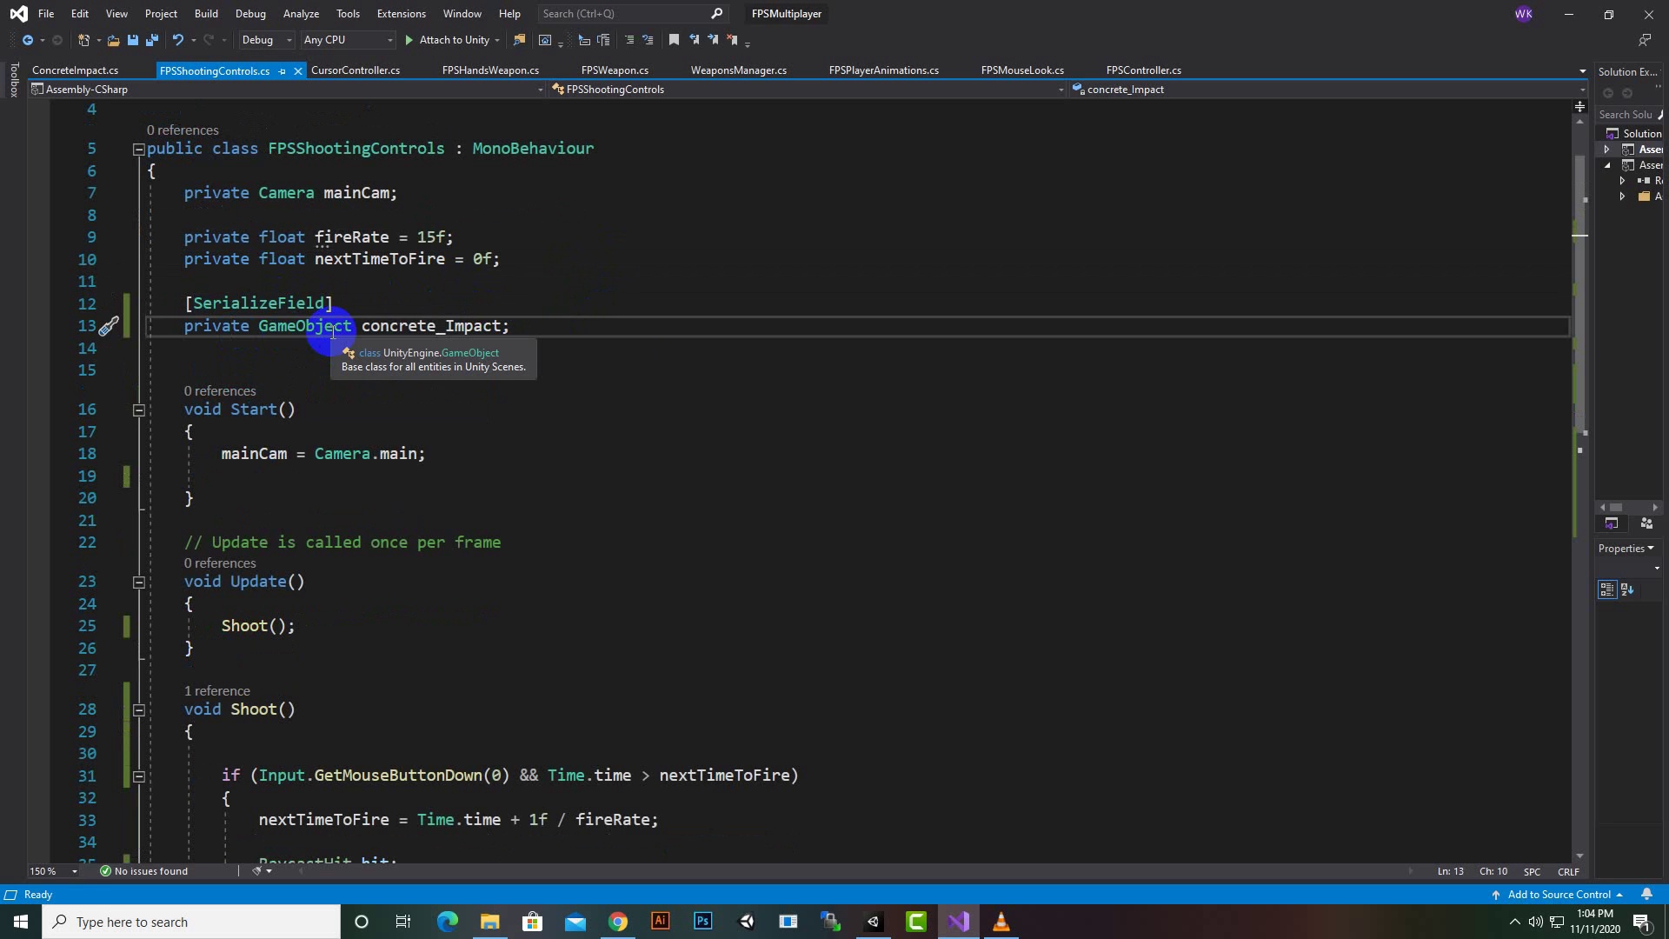
pyautogui.click(455, 327)
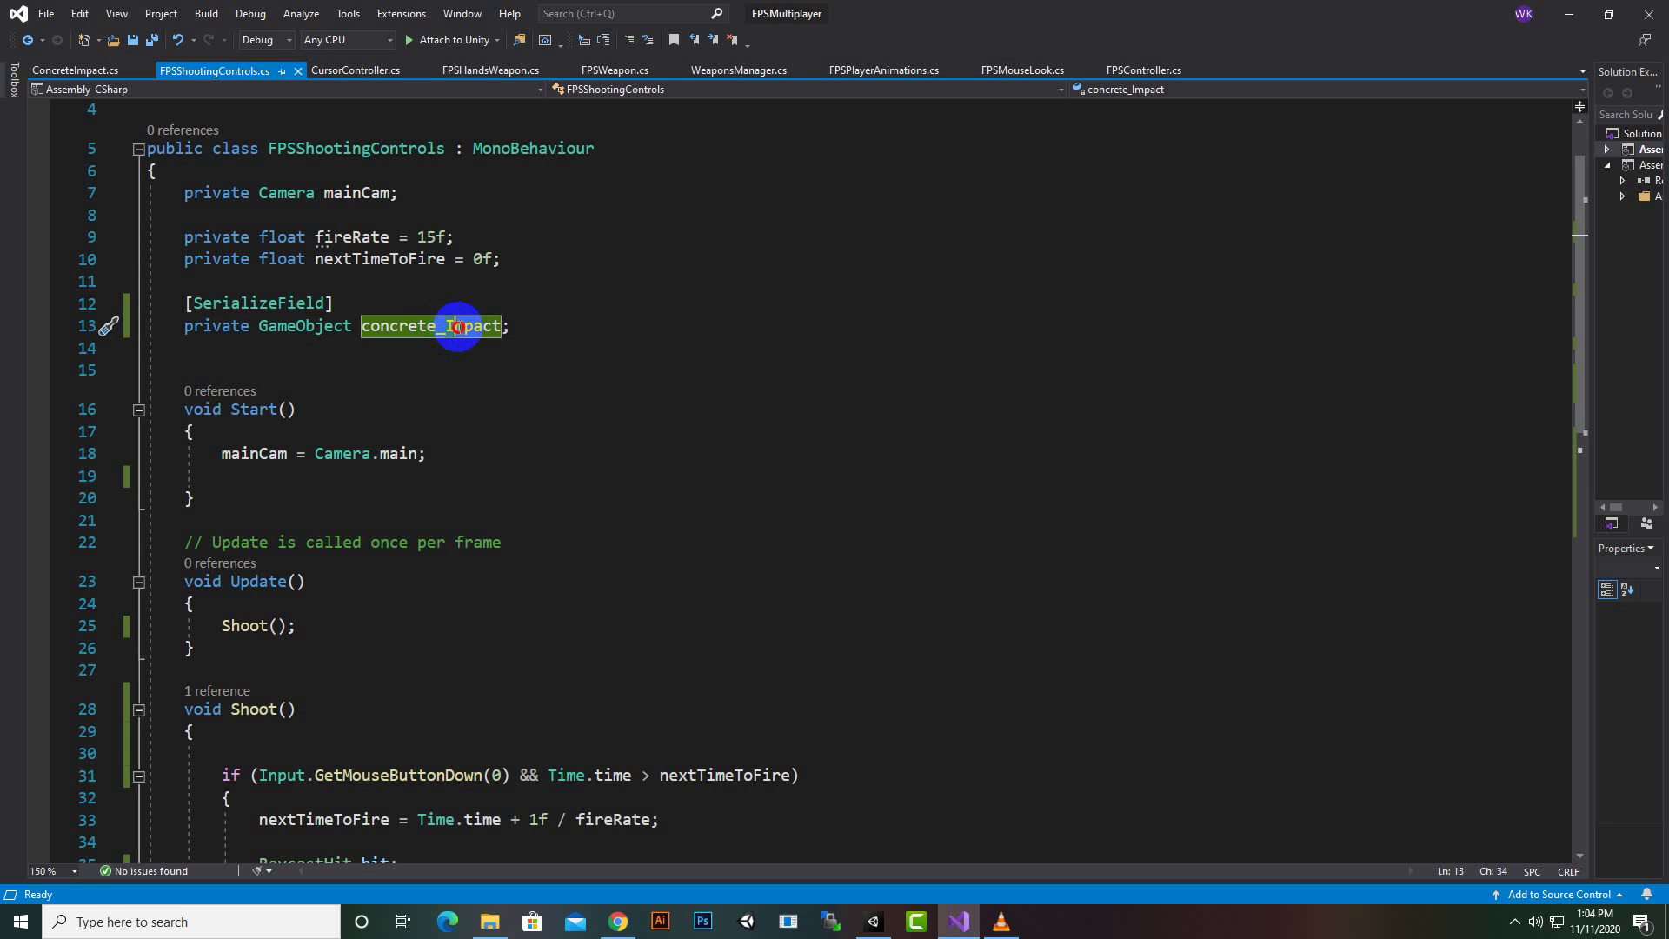
# In Unity, select FPS Player and browse to Assets/Particles/Bullet Impacts
pyautogui.click(872, 929)
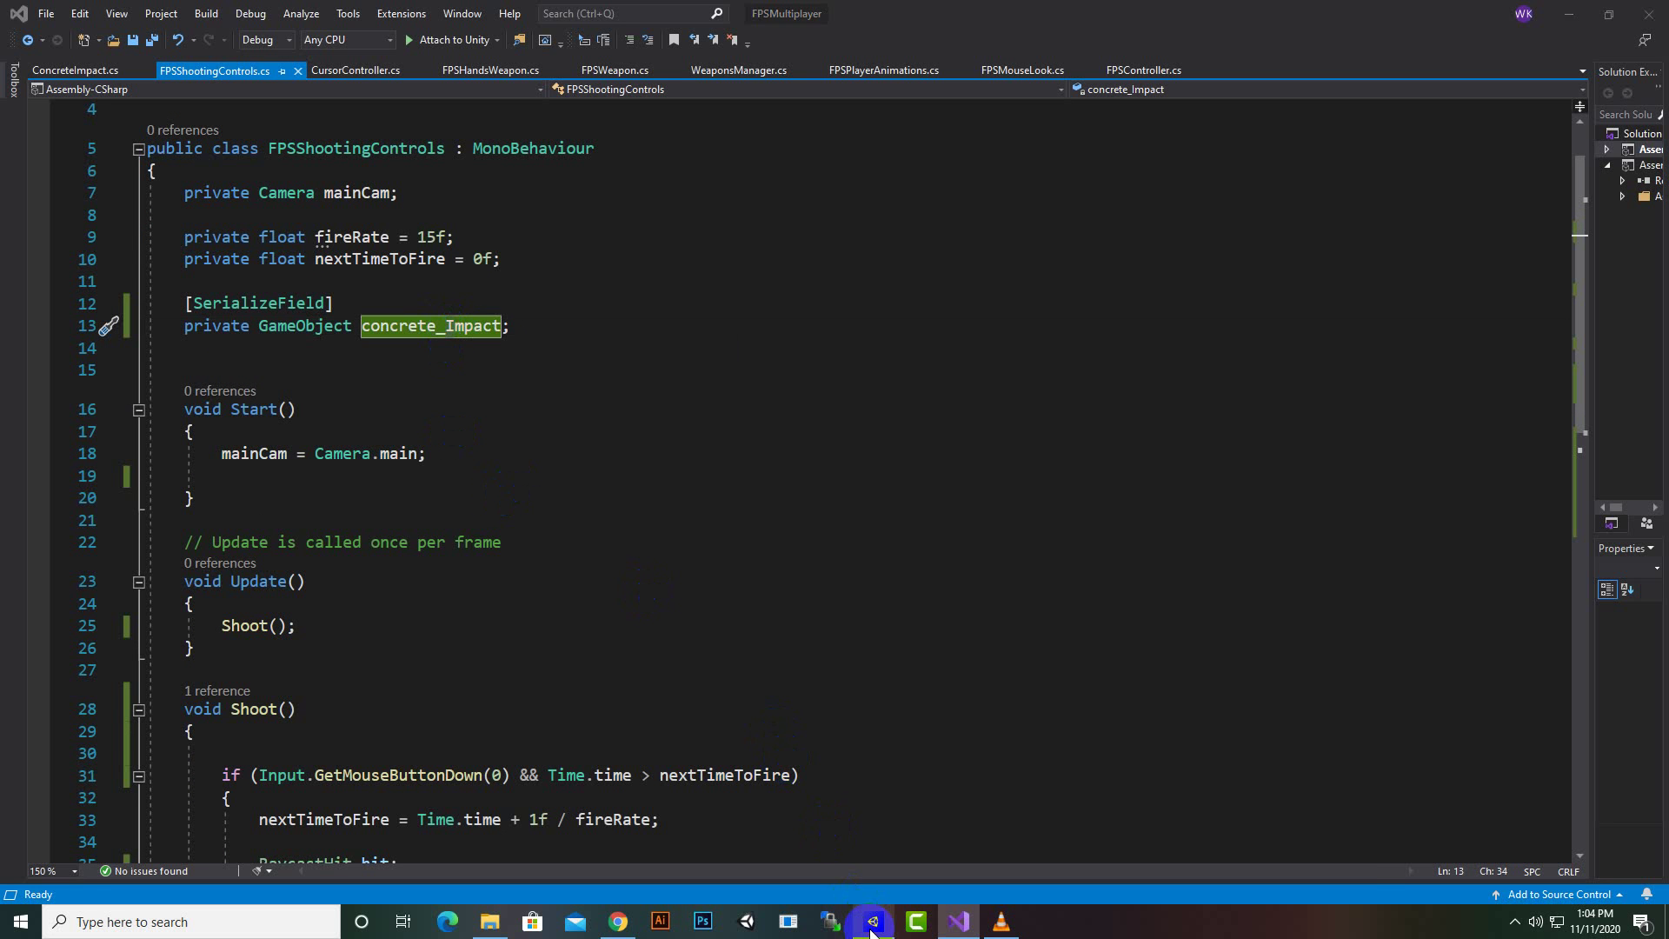
pyautogui.click(95, 139)
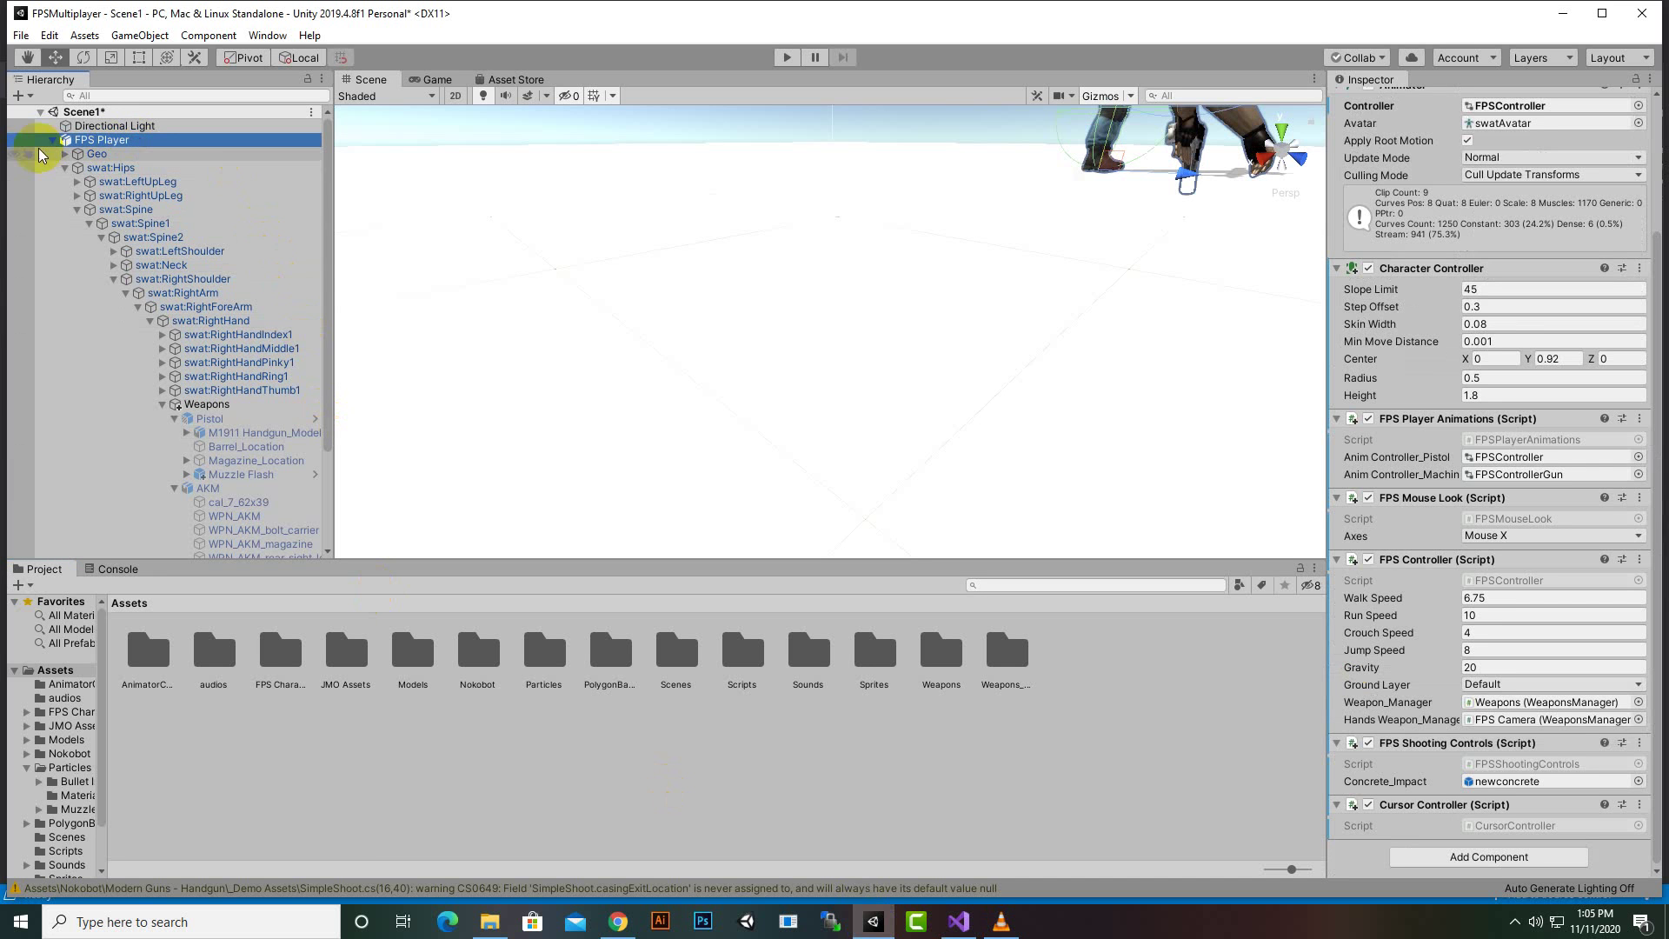
pyautogui.click(53, 139)
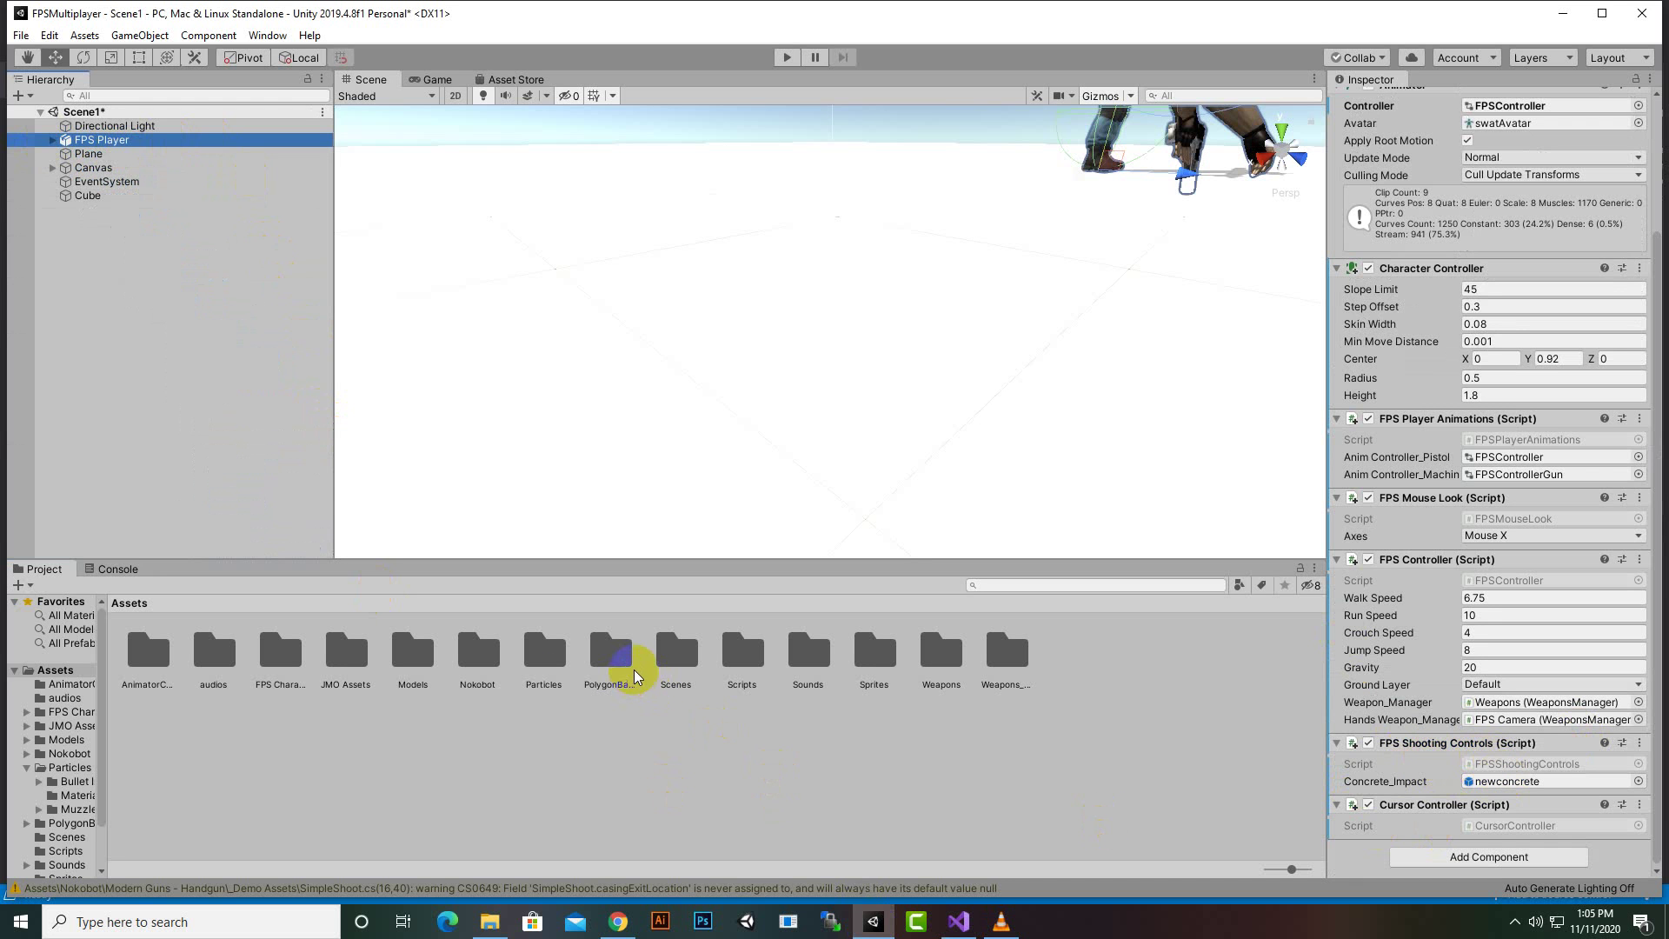
pyautogui.click(538, 672)
pyautogui.doubleClick(539, 672)
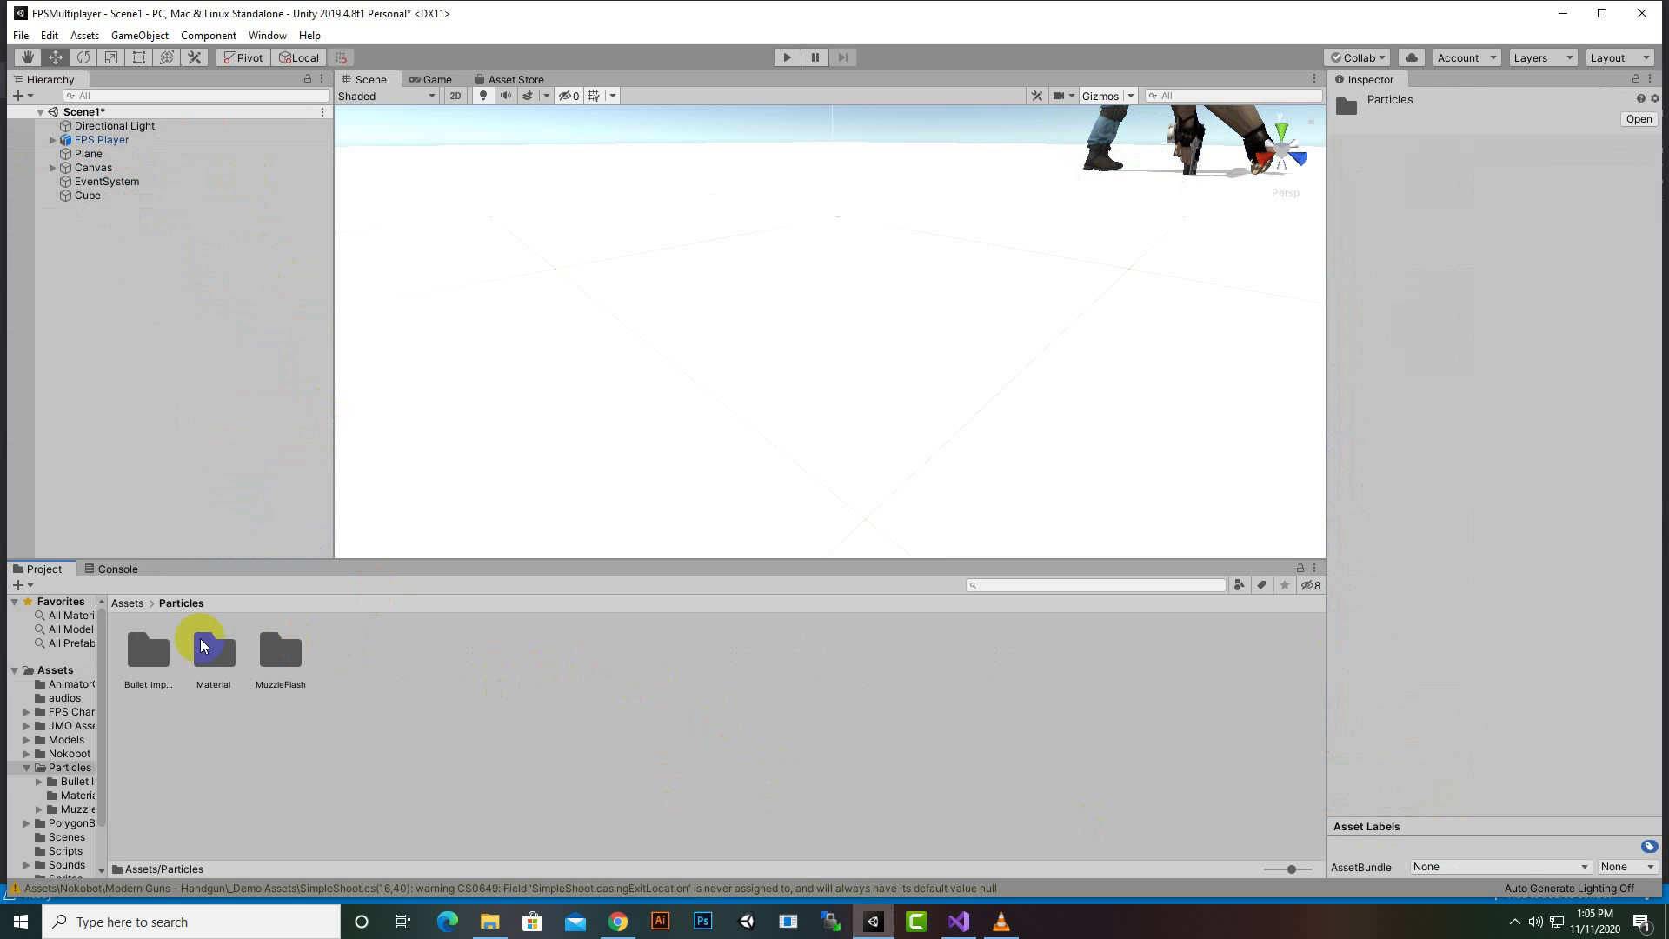
pyautogui.click(164, 647)
pyautogui.doubleClick(163, 648)
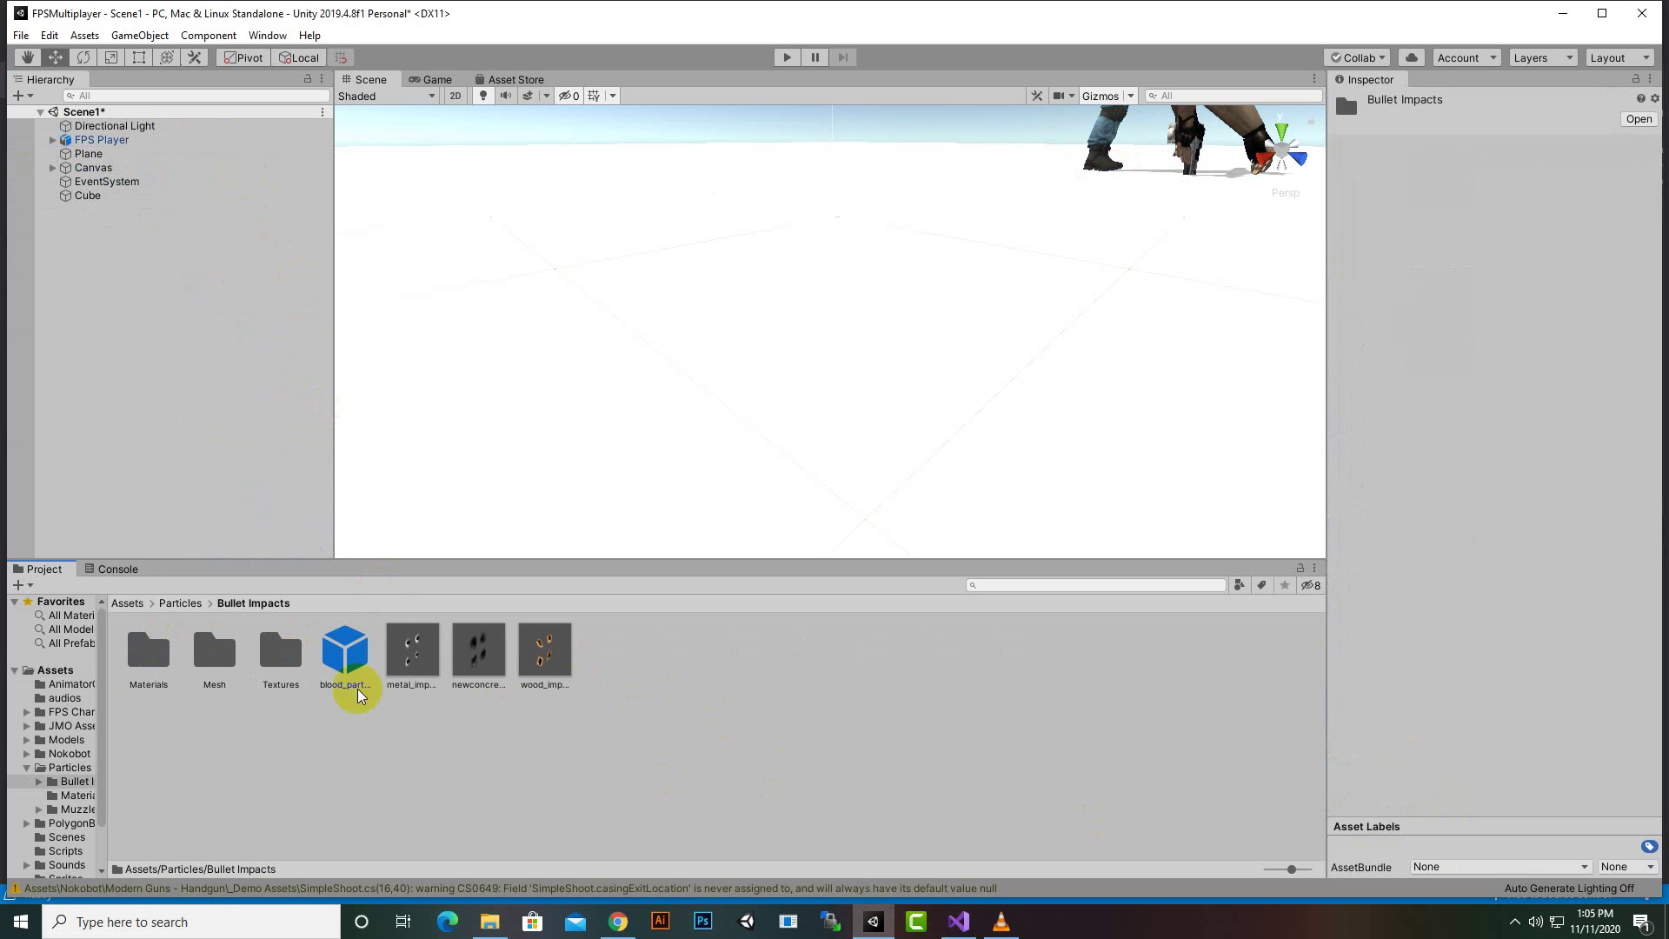
# Assign the newconcrete prefab to FPS Player's Concrete_Impact field in Shooting Controls
pyautogui.click(493, 669)
pyautogui.moveTo(493, 669); pyautogui.dragTo(109, 143)
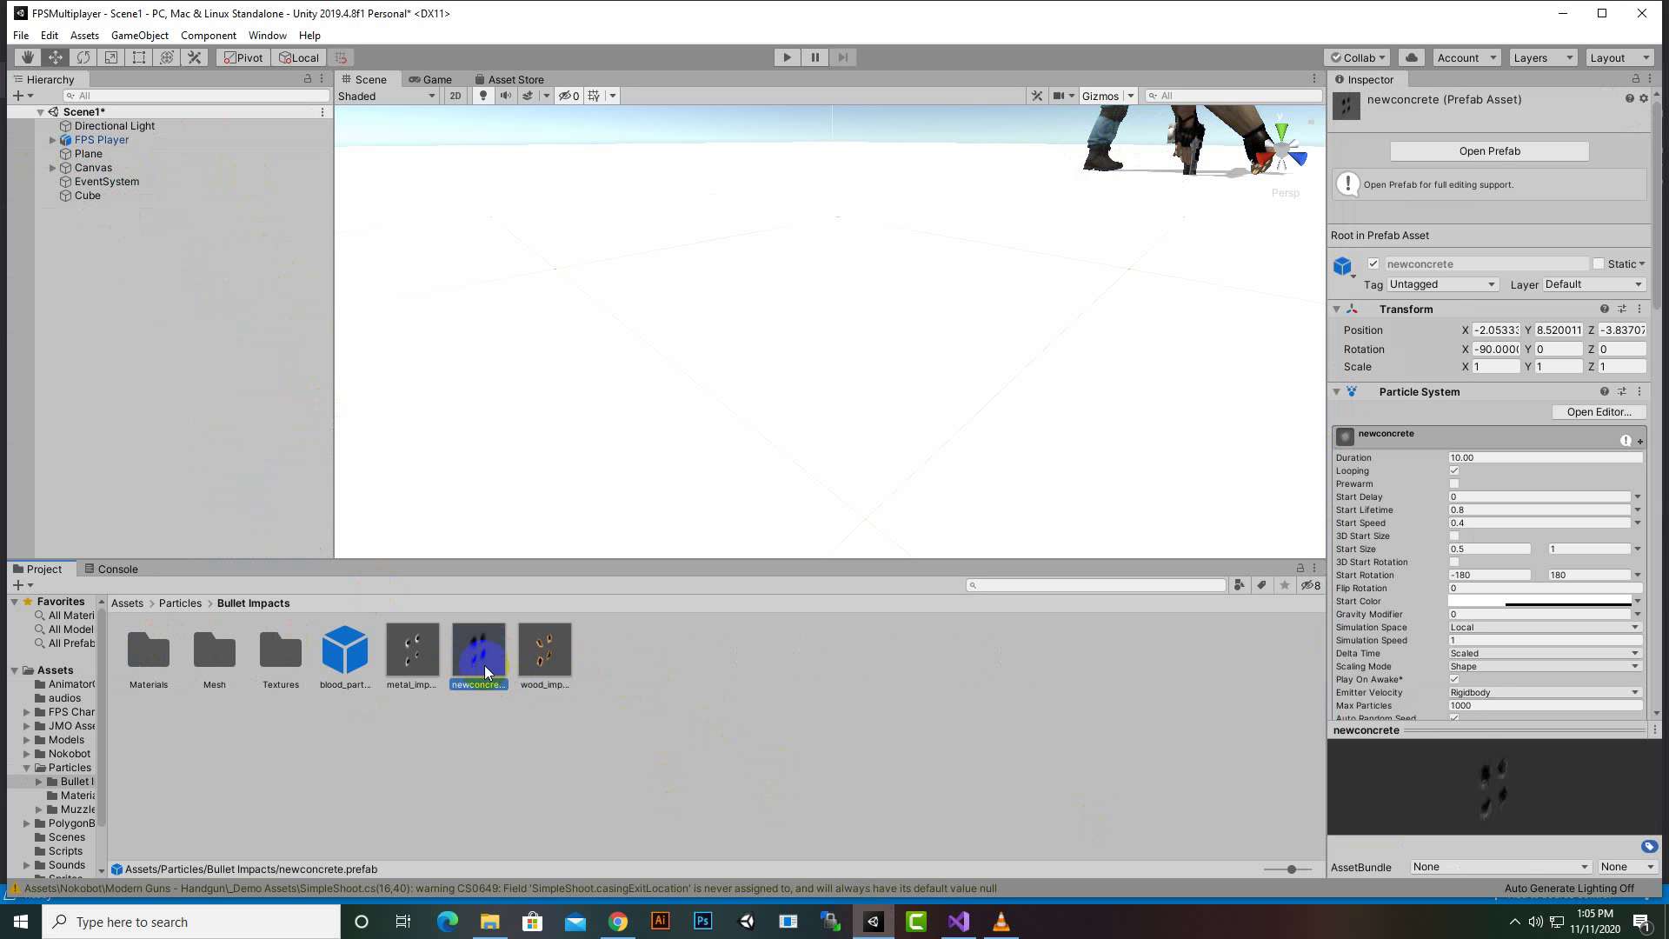
pyautogui.click(109, 144)
pyautogui.scroll(-5, 1509, 745)
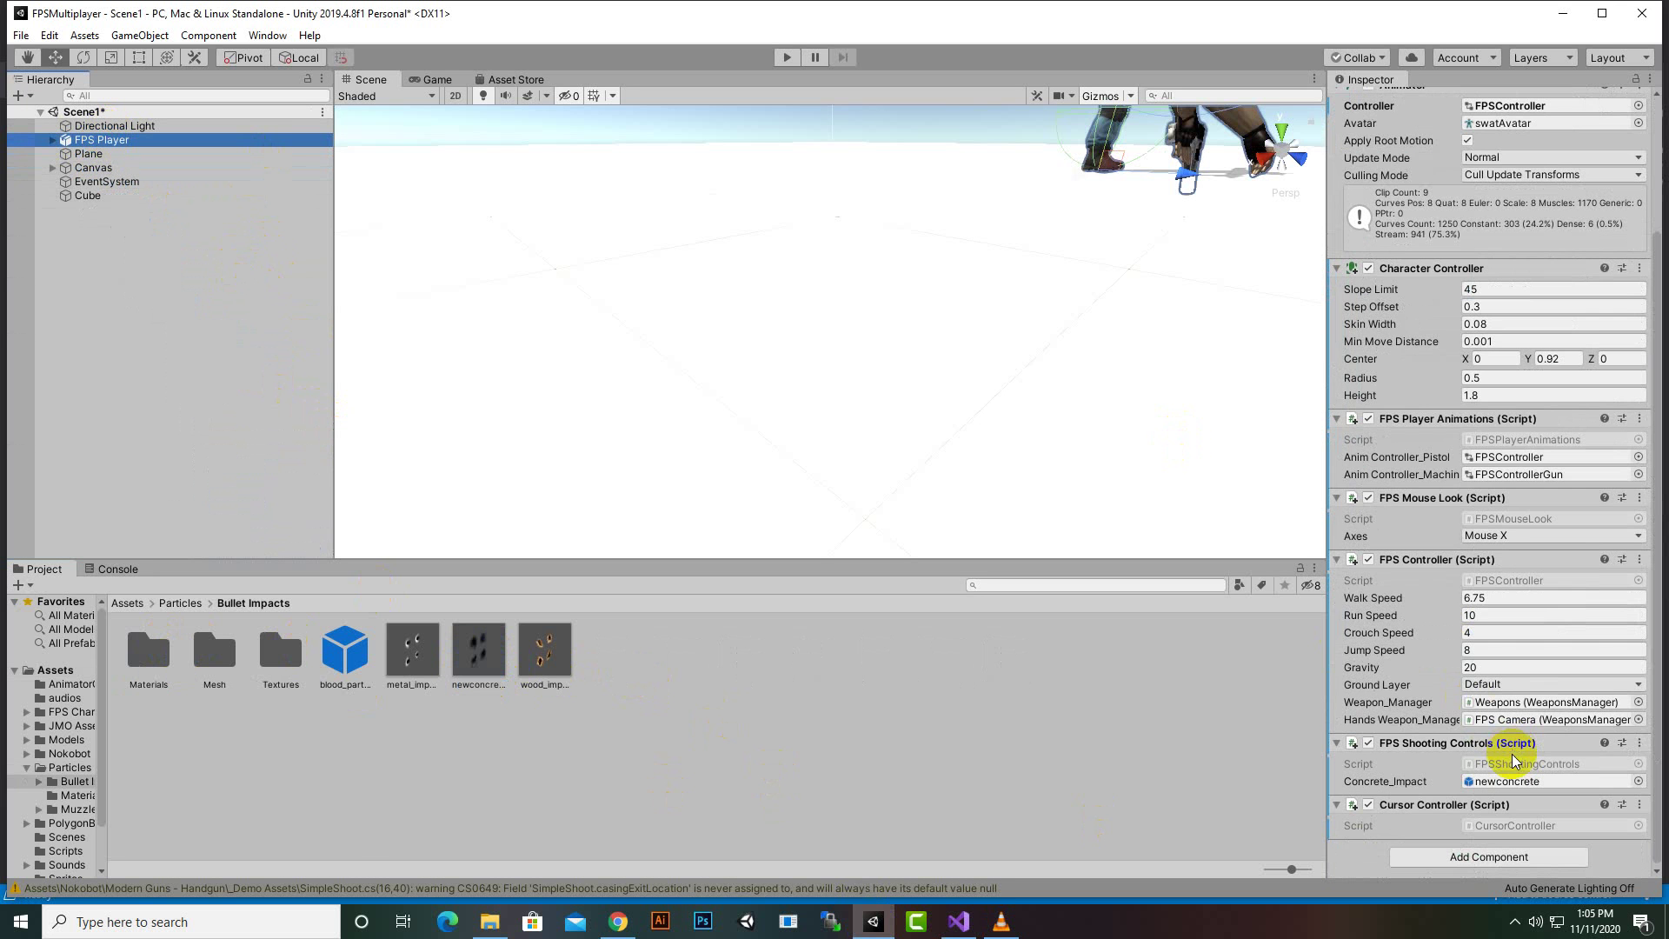
pyautogui.moveTo(1481, 785); pyautogui.dragTo(1568, 809)
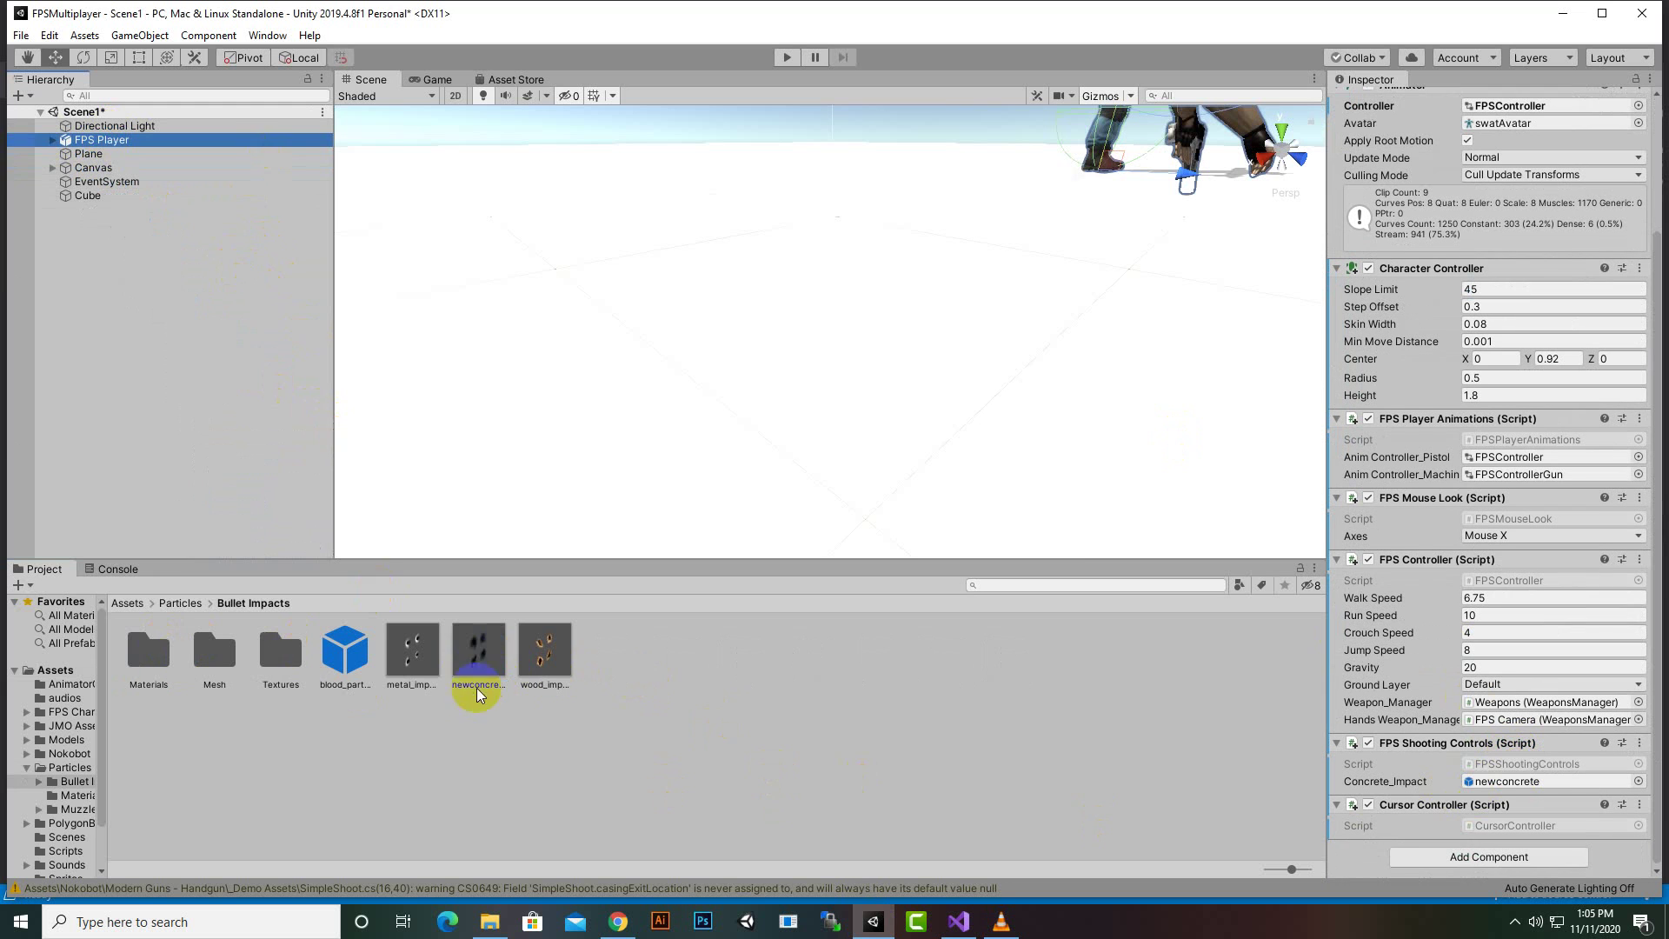
pyautogui.moveTo(1530, 787); pyautogui.dragTo(1528, 784)
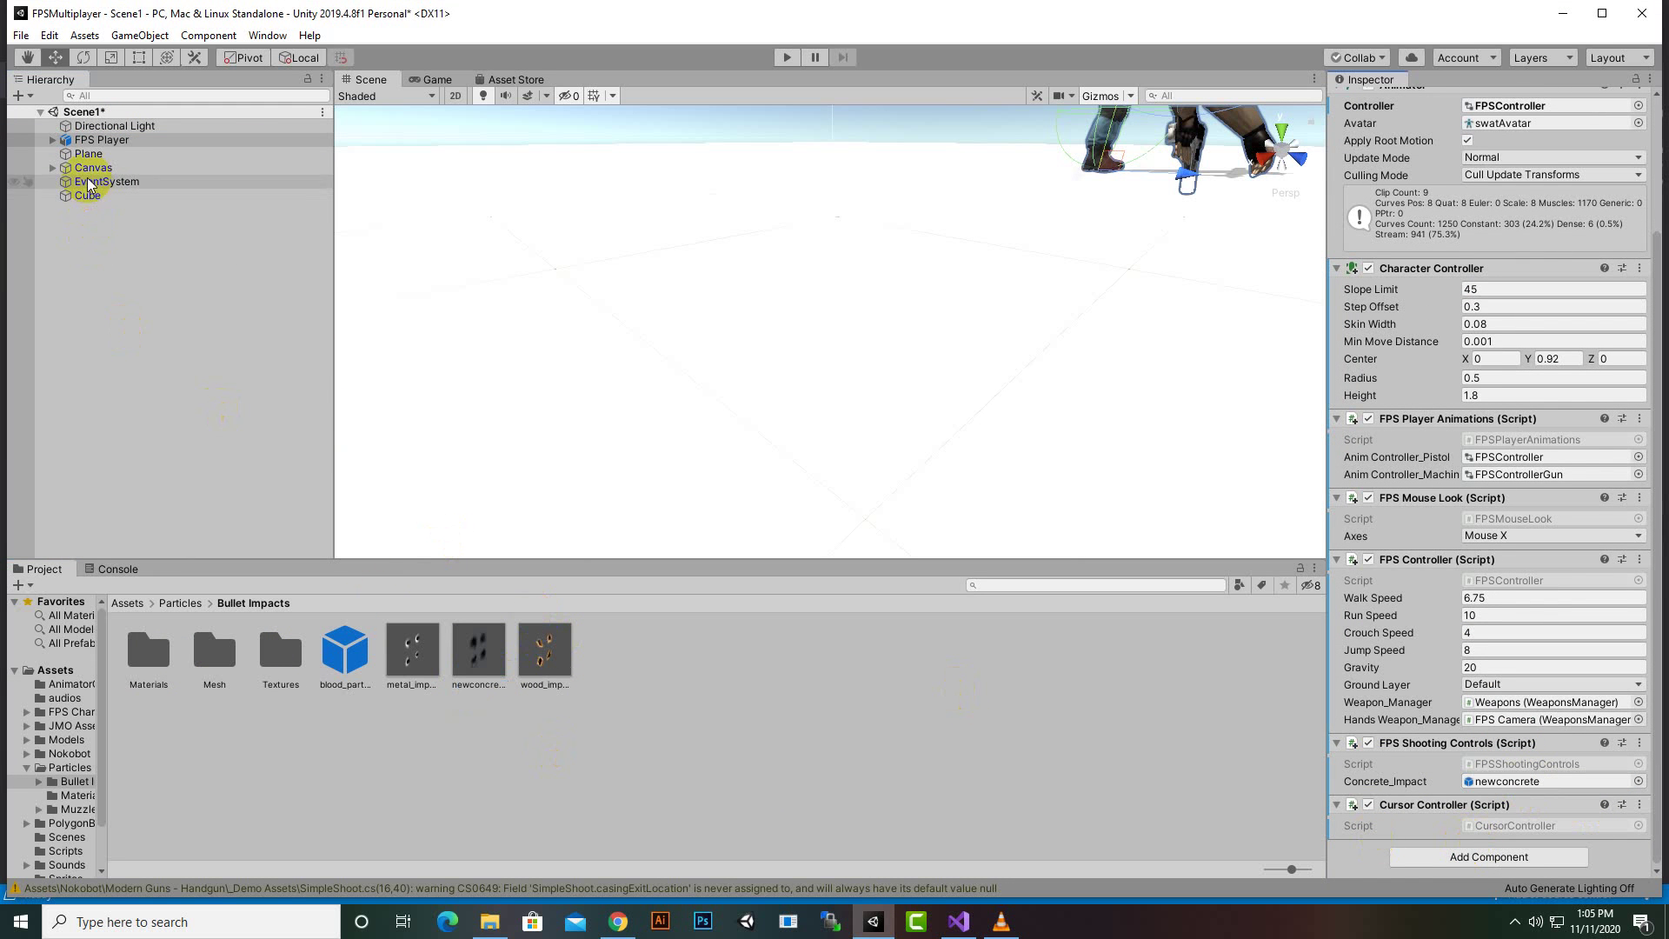
pyautogui.click(958, 922)
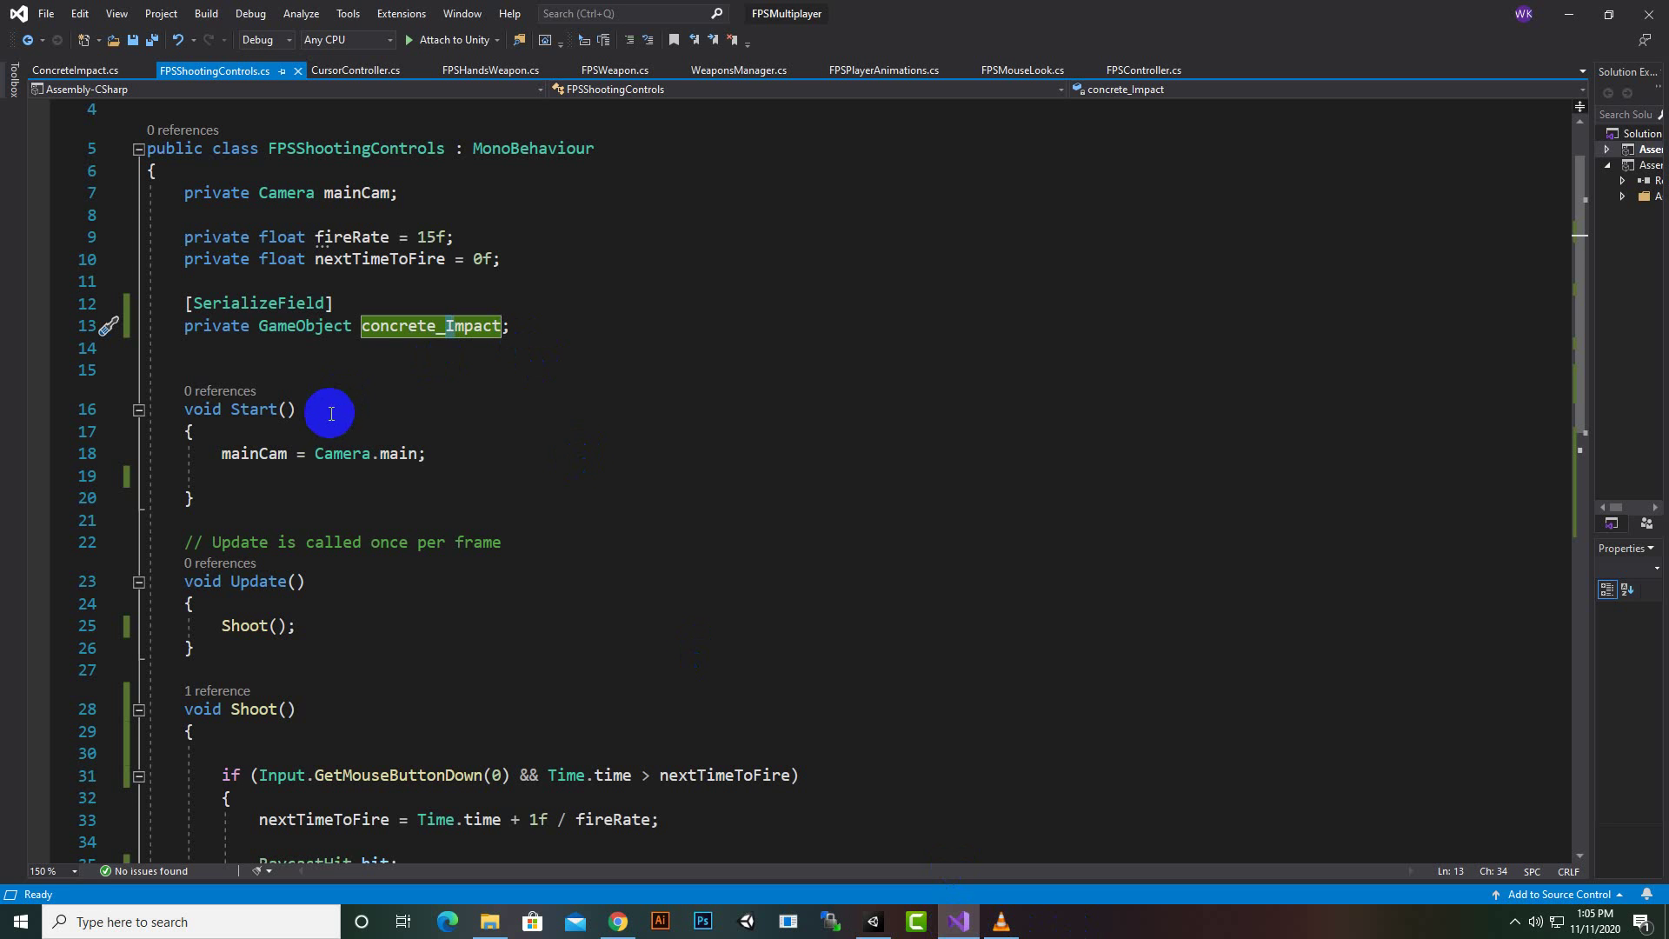
# Review the mainCam = Camera.main assignment on line 18 of Start, then return to Unity
pyautogui.click(304, 453)
pyautogui.scroll(-1, 270, 426)
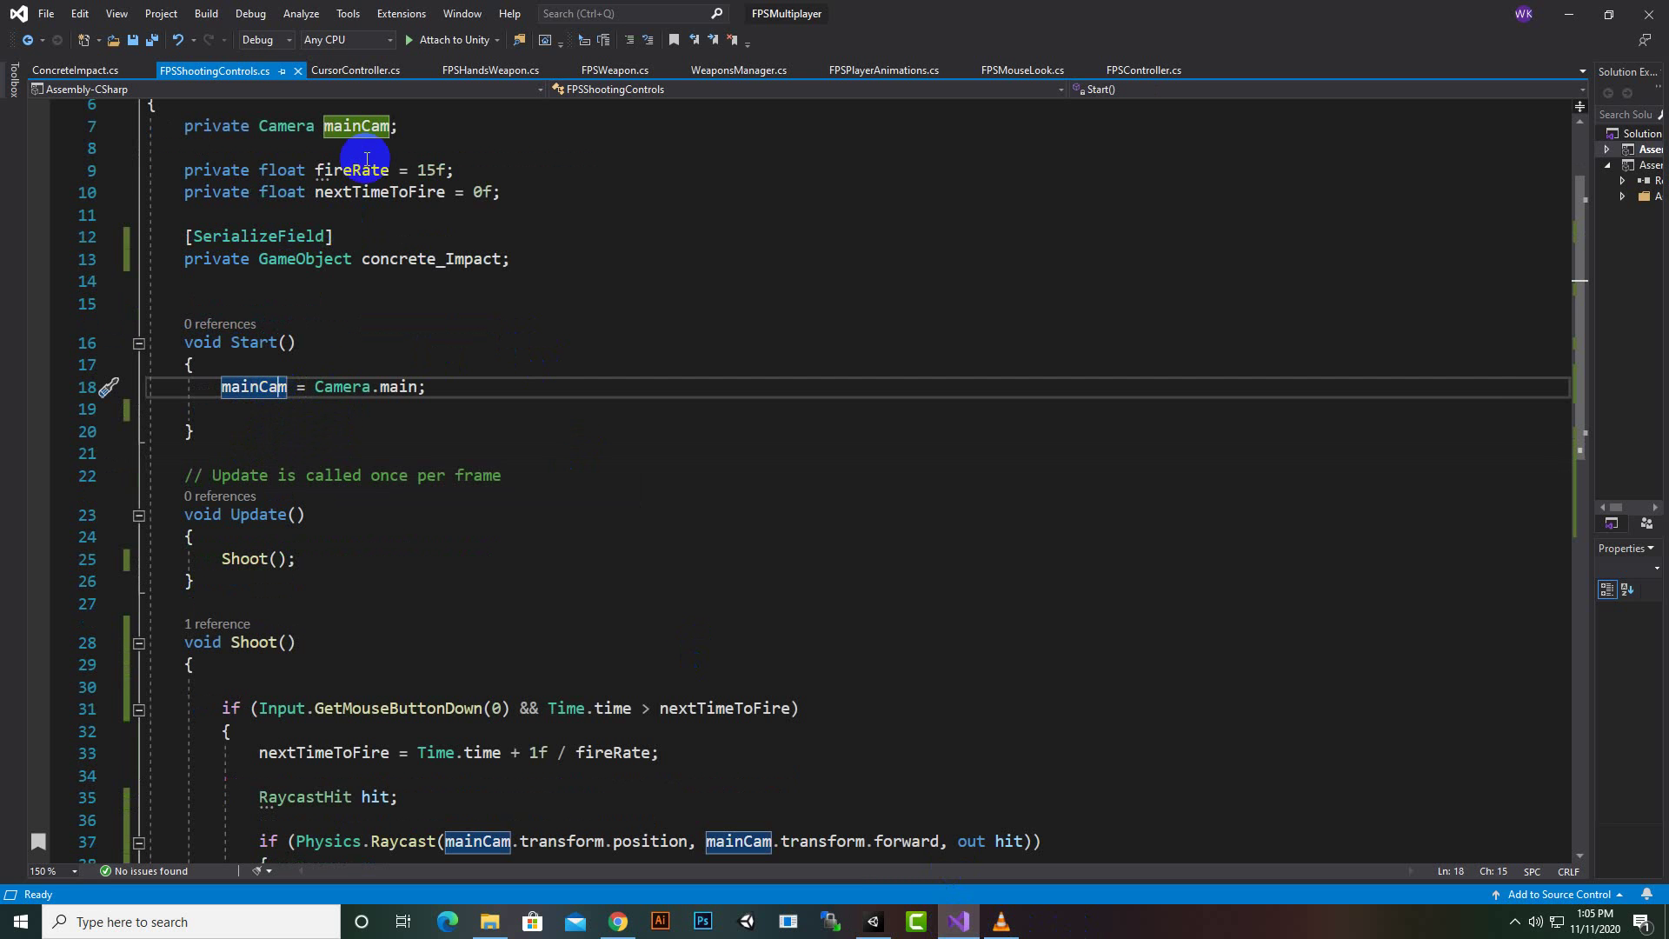
pyautogui.scroll(1, 353, 199)
pyautogui.click(372, 455)
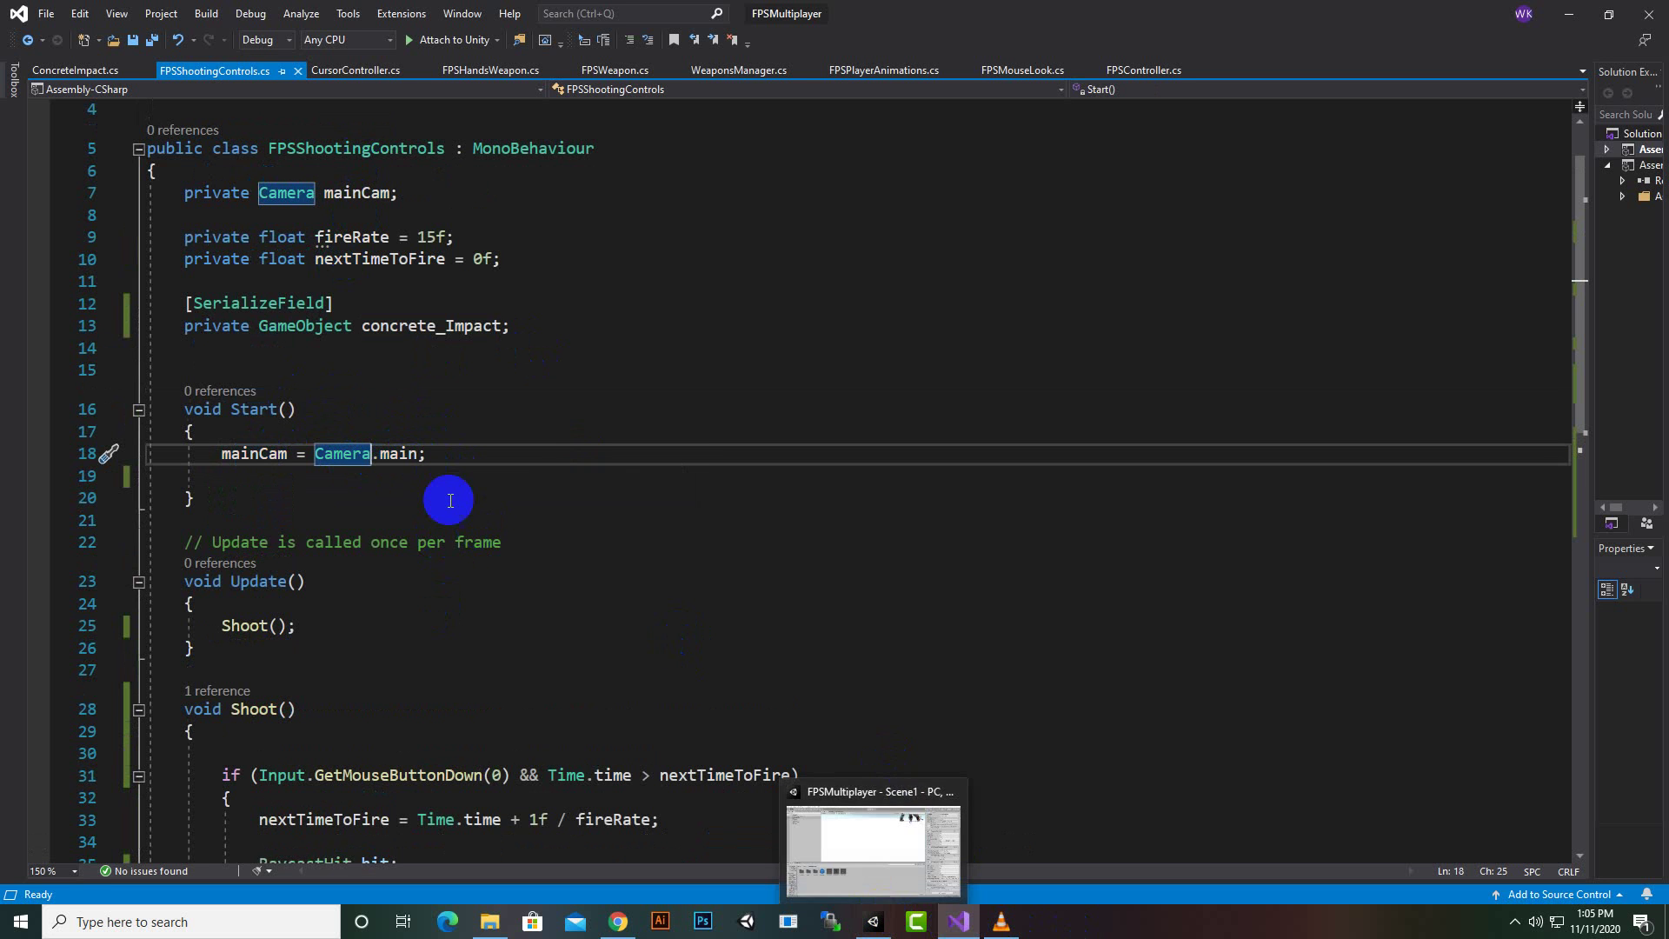
pyautogui.click(868, 926)
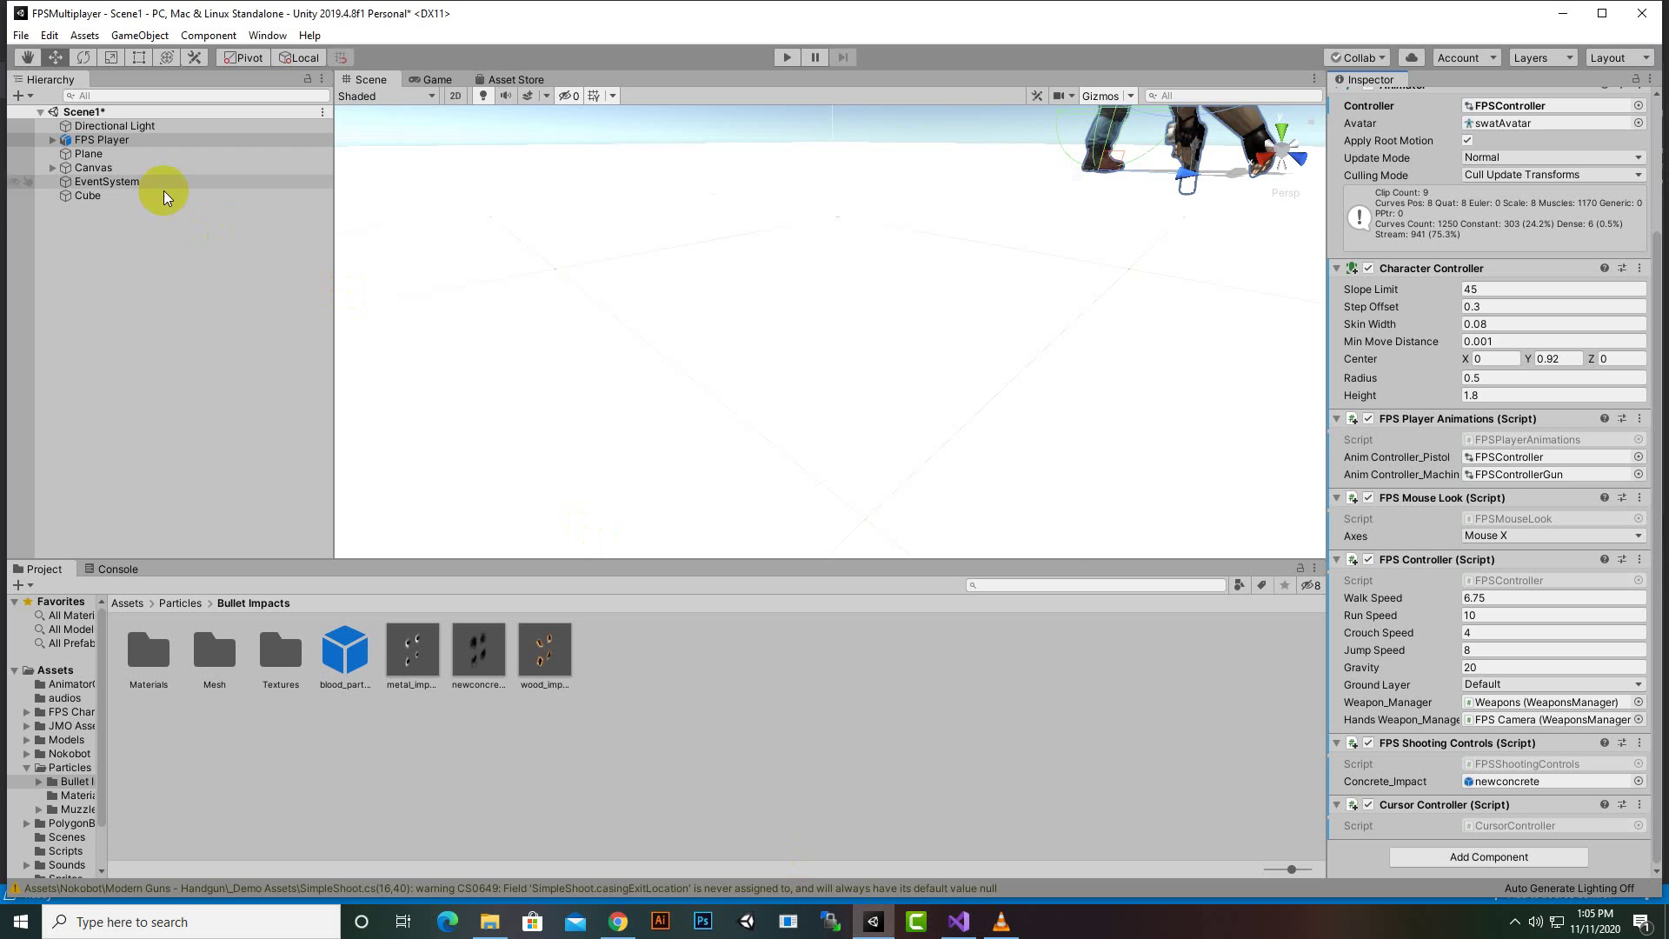
# Verify the FPS Camera's tag is MainCamera, then go back to FPSShootingControls.cs
pyautogui.click(52, 139)
pyautogui.click(77, 181)
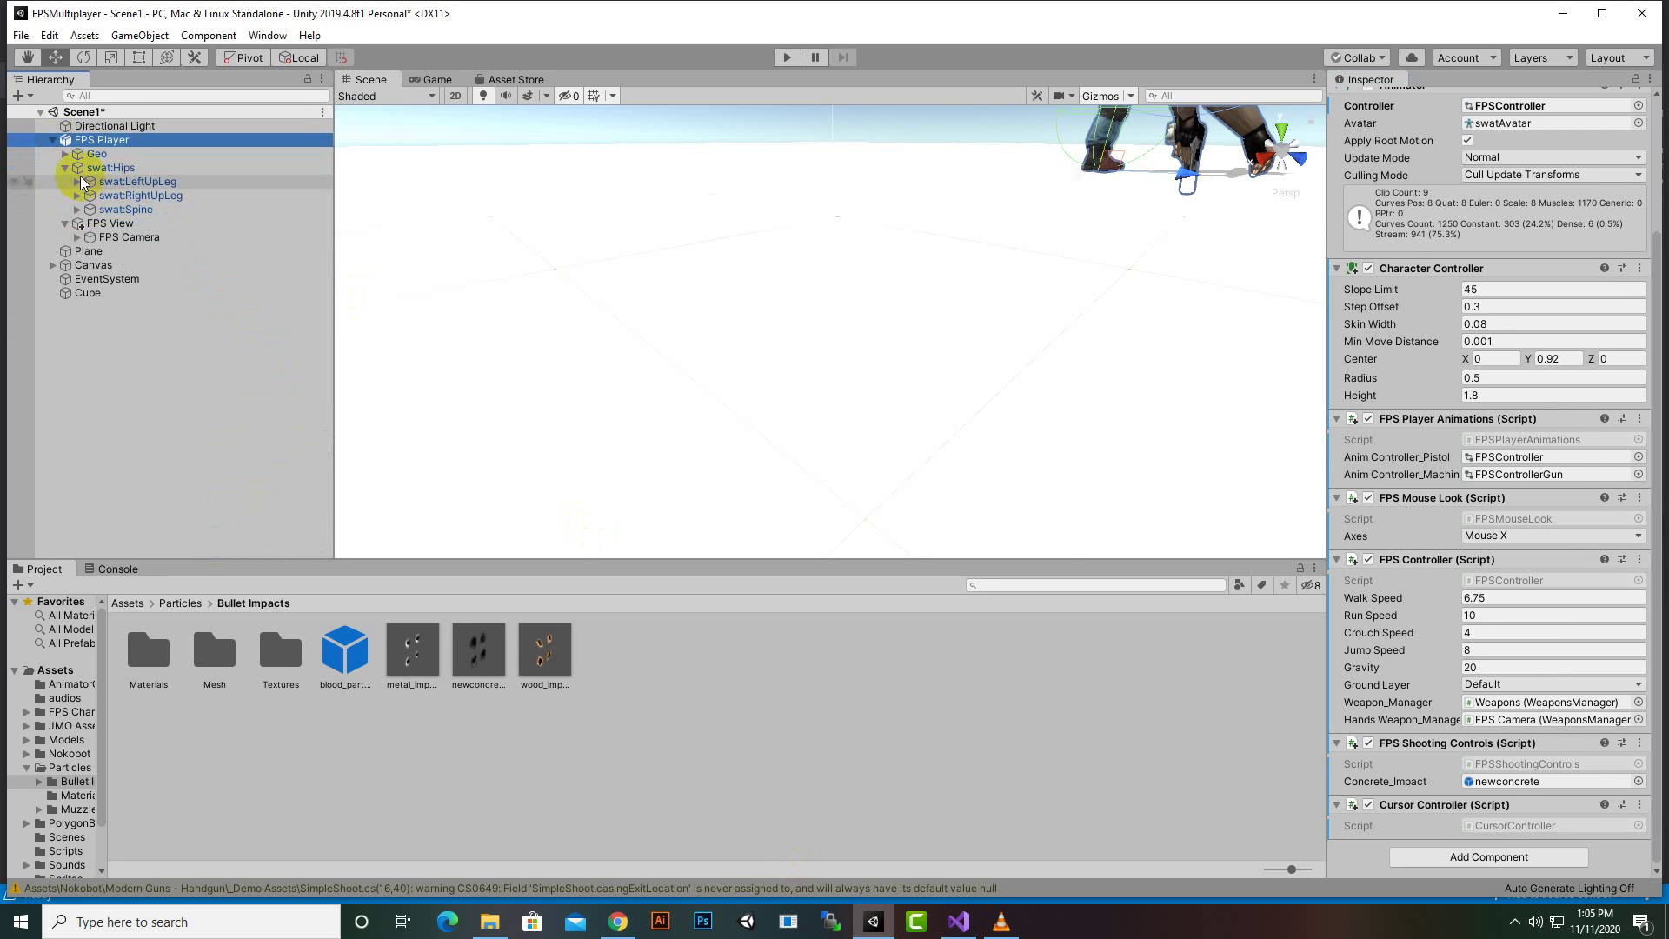
pyautogui.click(121, 236)
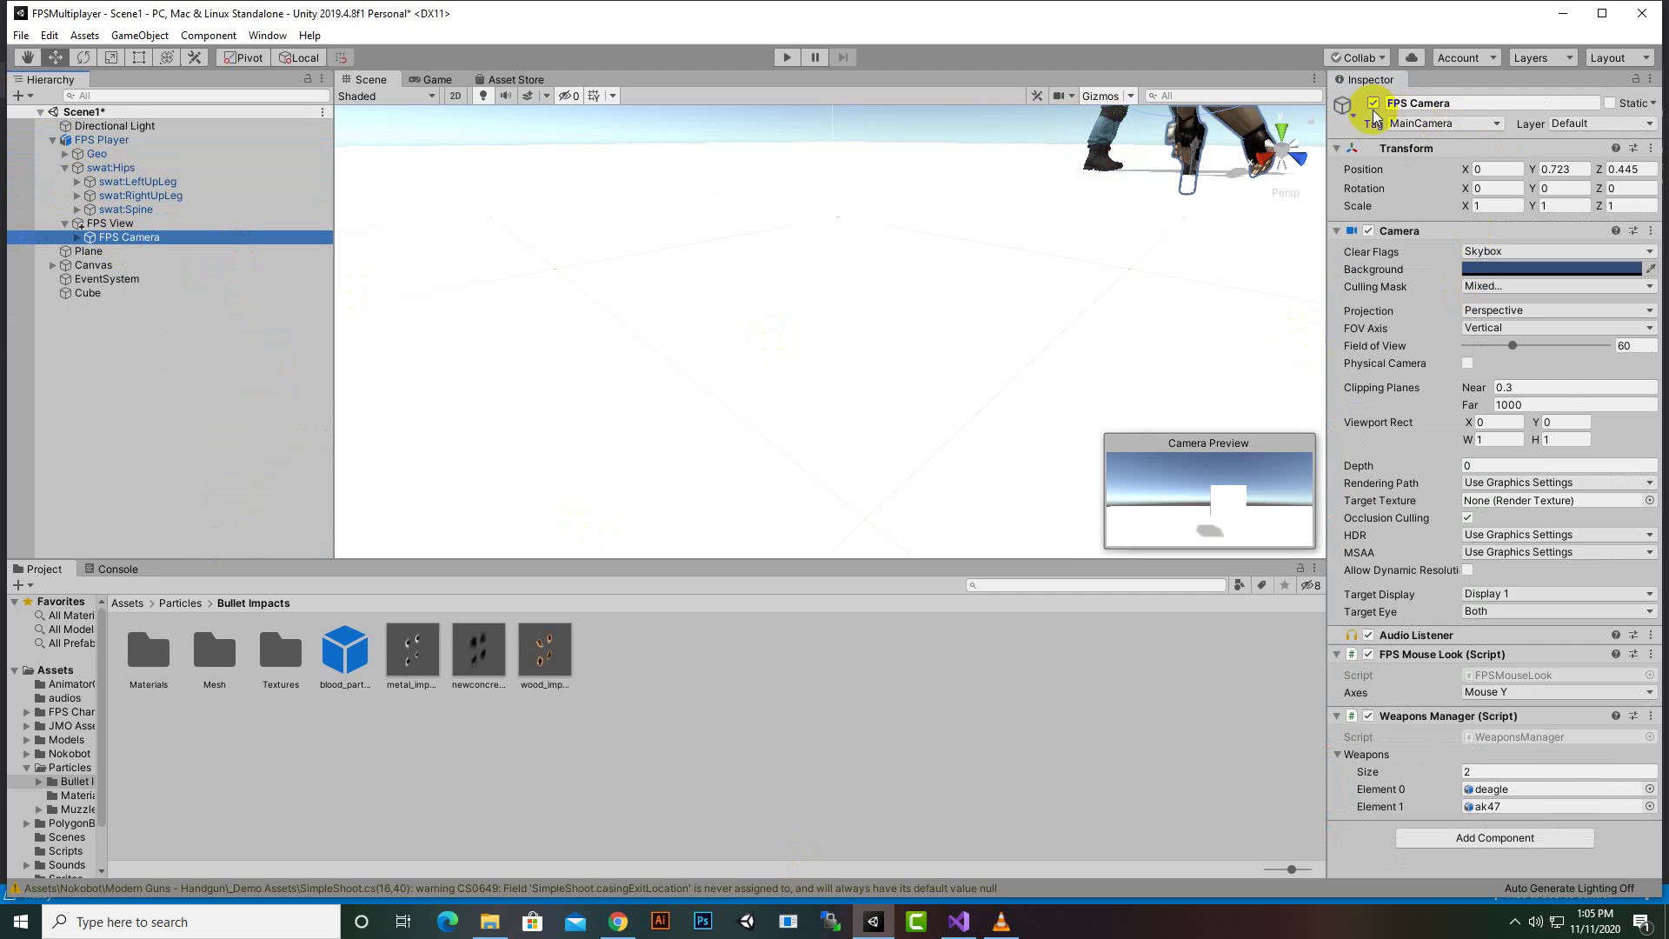
pyautogui.click(1406, 128)
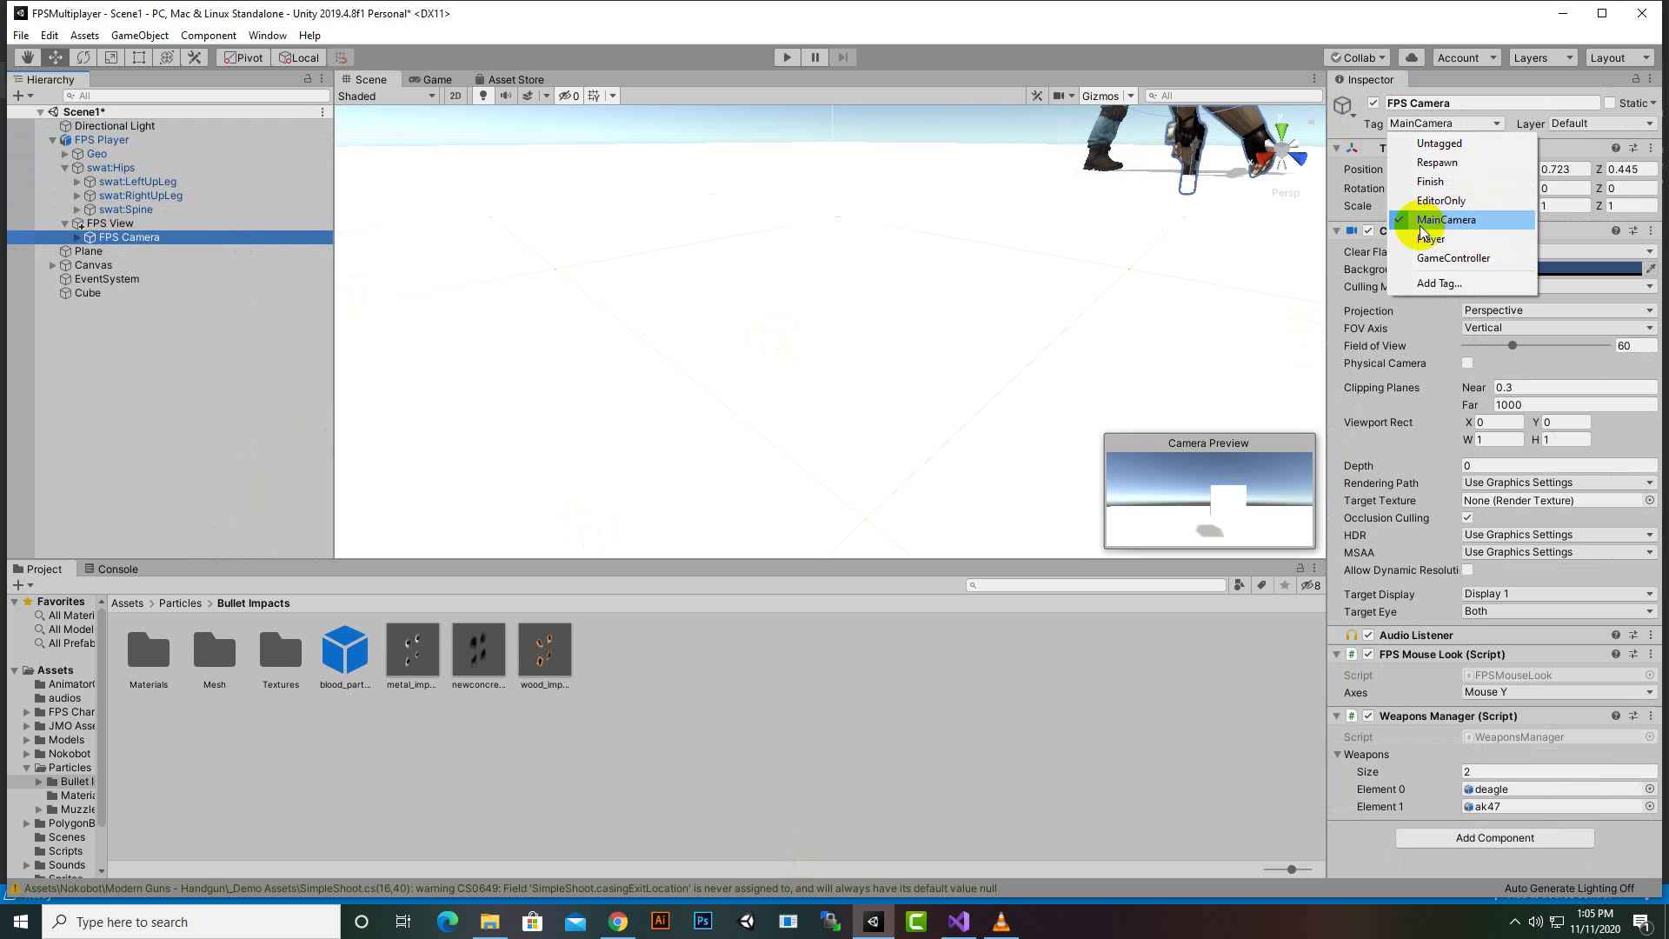
pyautogui.click(1281, 10)
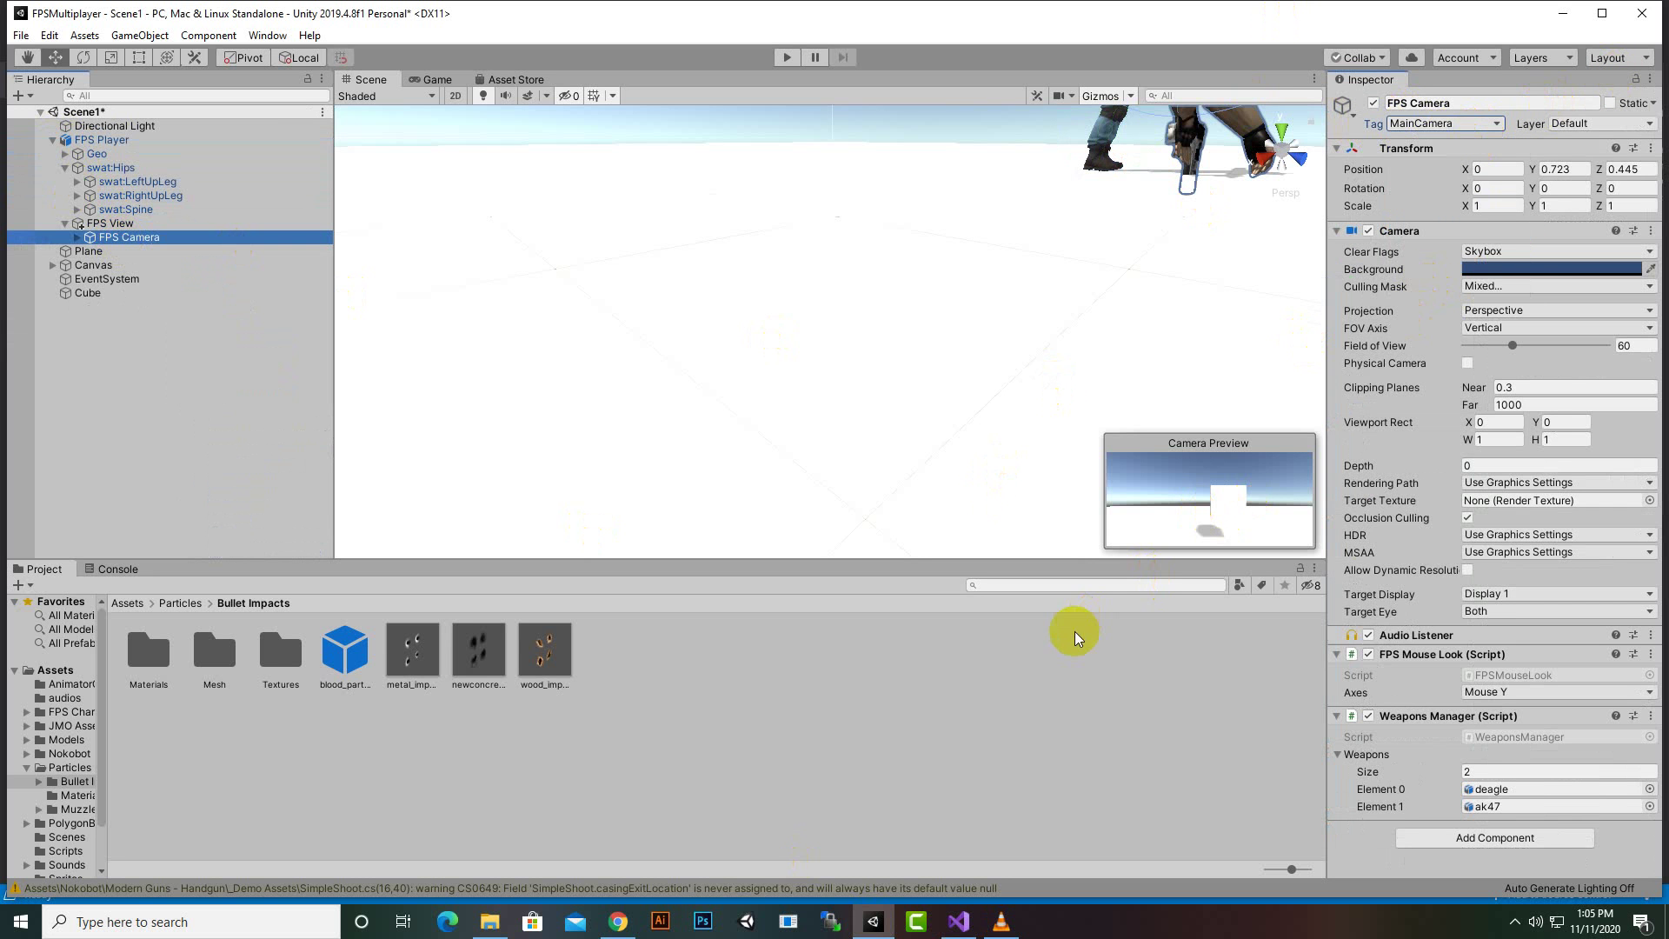
pyautogui.click(959, 922)
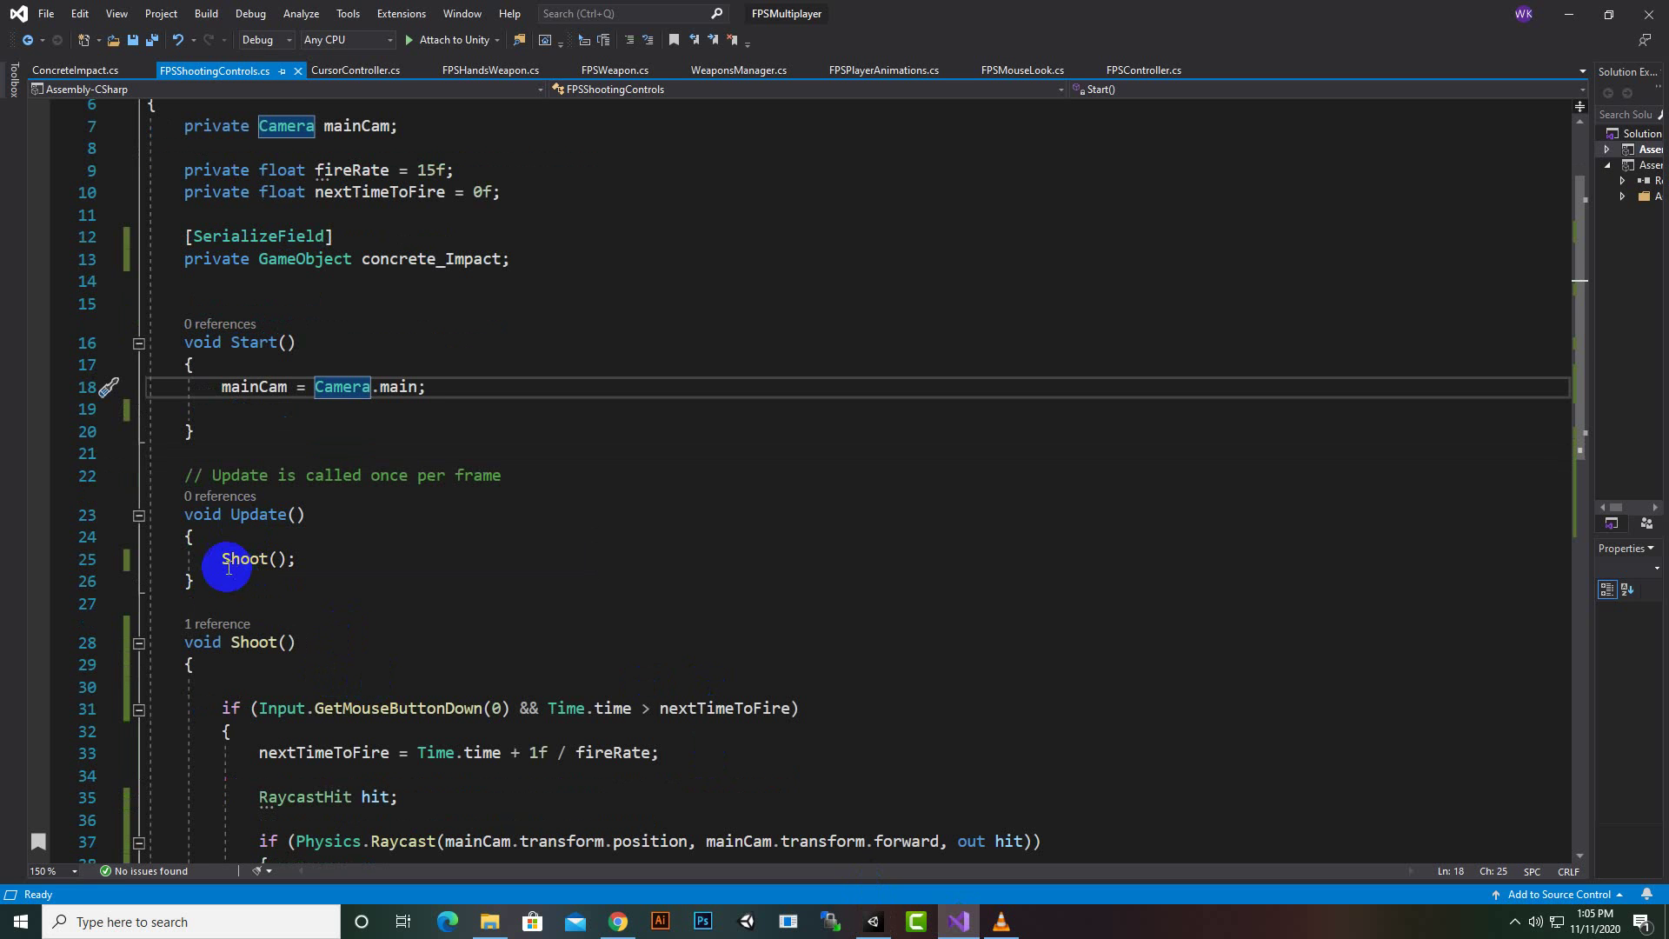
pyautogui.click(223, 560)
pyautogui.moveTo(223, 561); pyautogui.dragTo(329, 560)
pyautogui.click(331, 563)
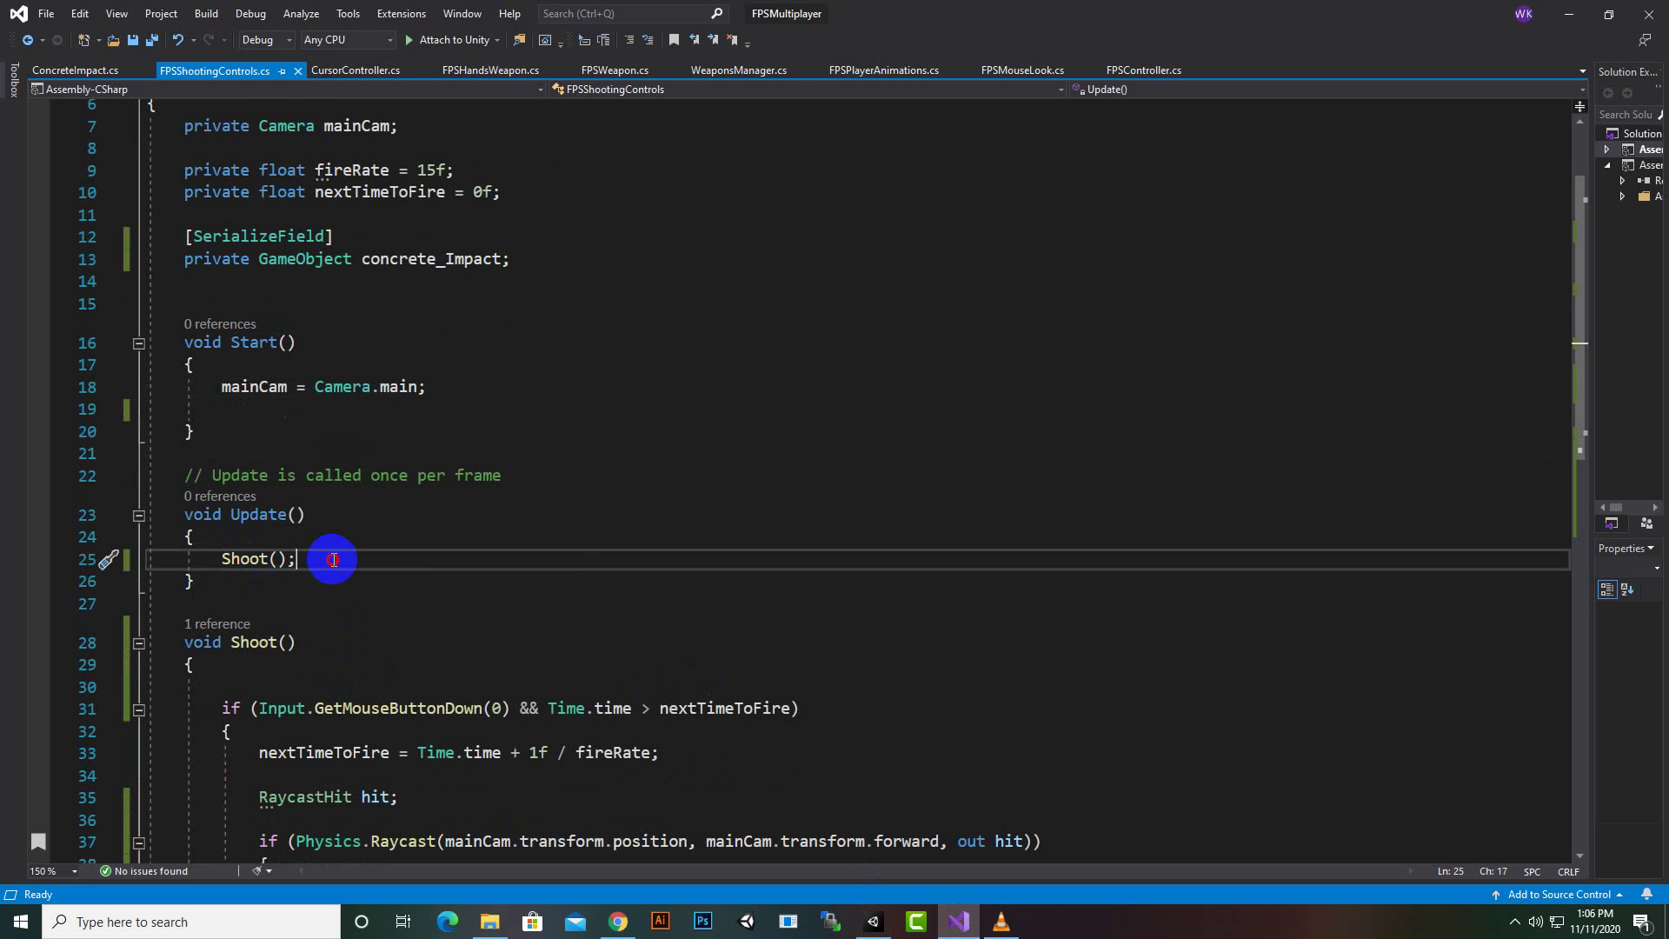
pyautogui.doubleClick(276, 515)
pyautogui.scroll(-2, 322, 534)
pyautogui.click(287, 510)
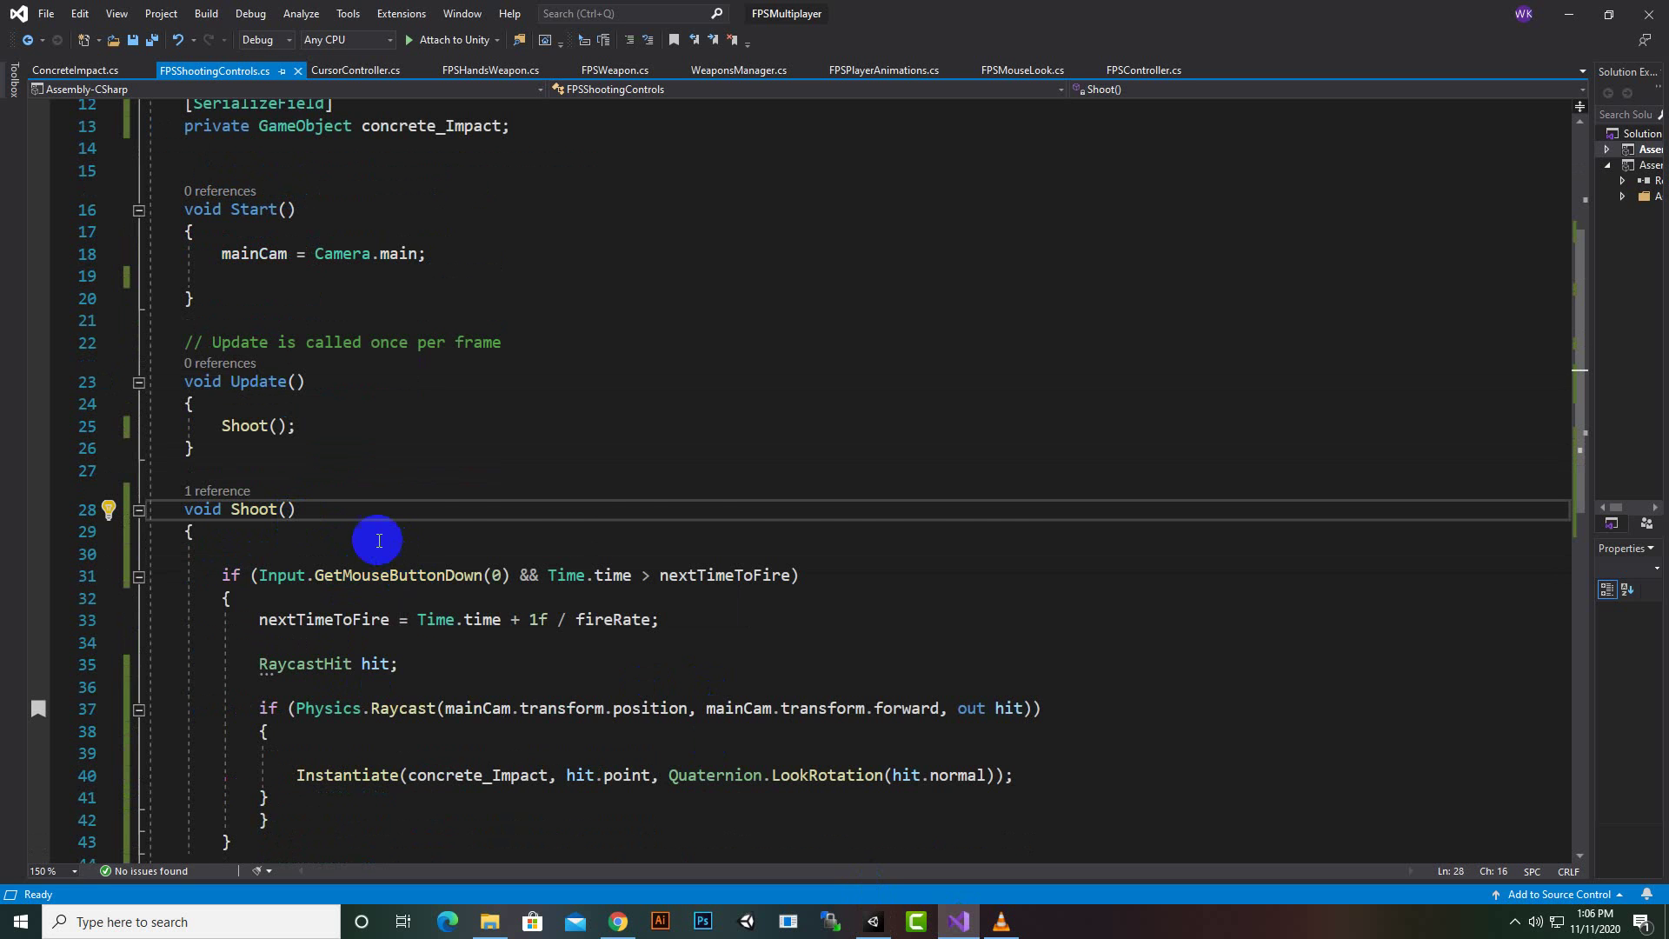
pyautogui.scroll(-3, 484, 599)
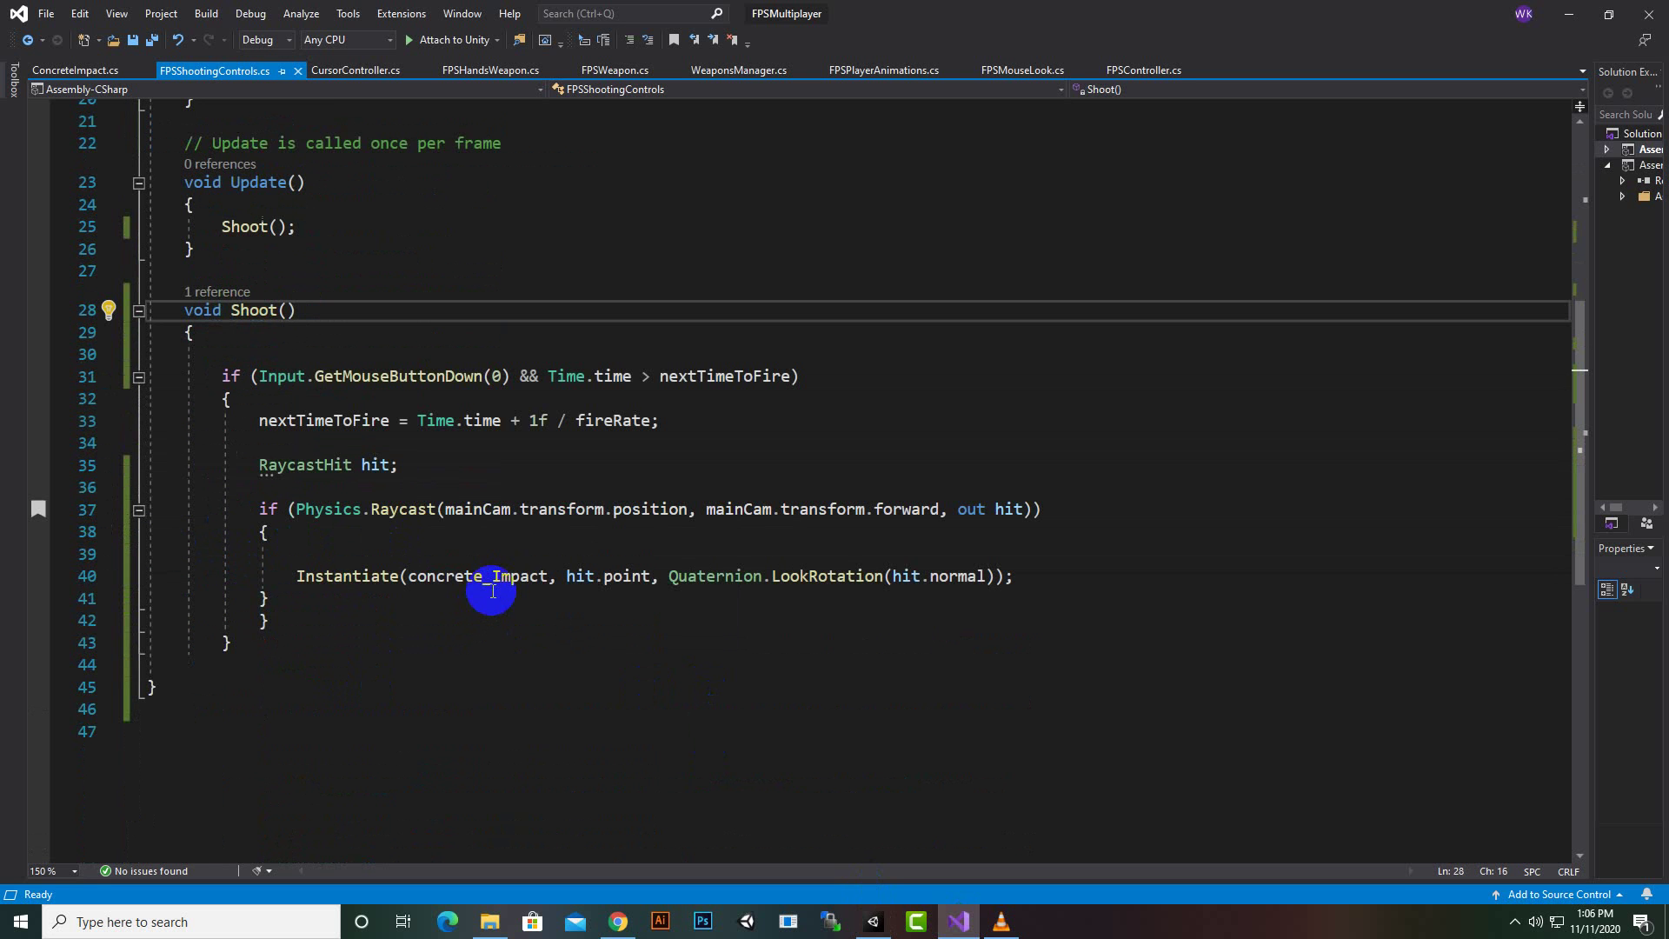
pyautogui.click(502, 375)
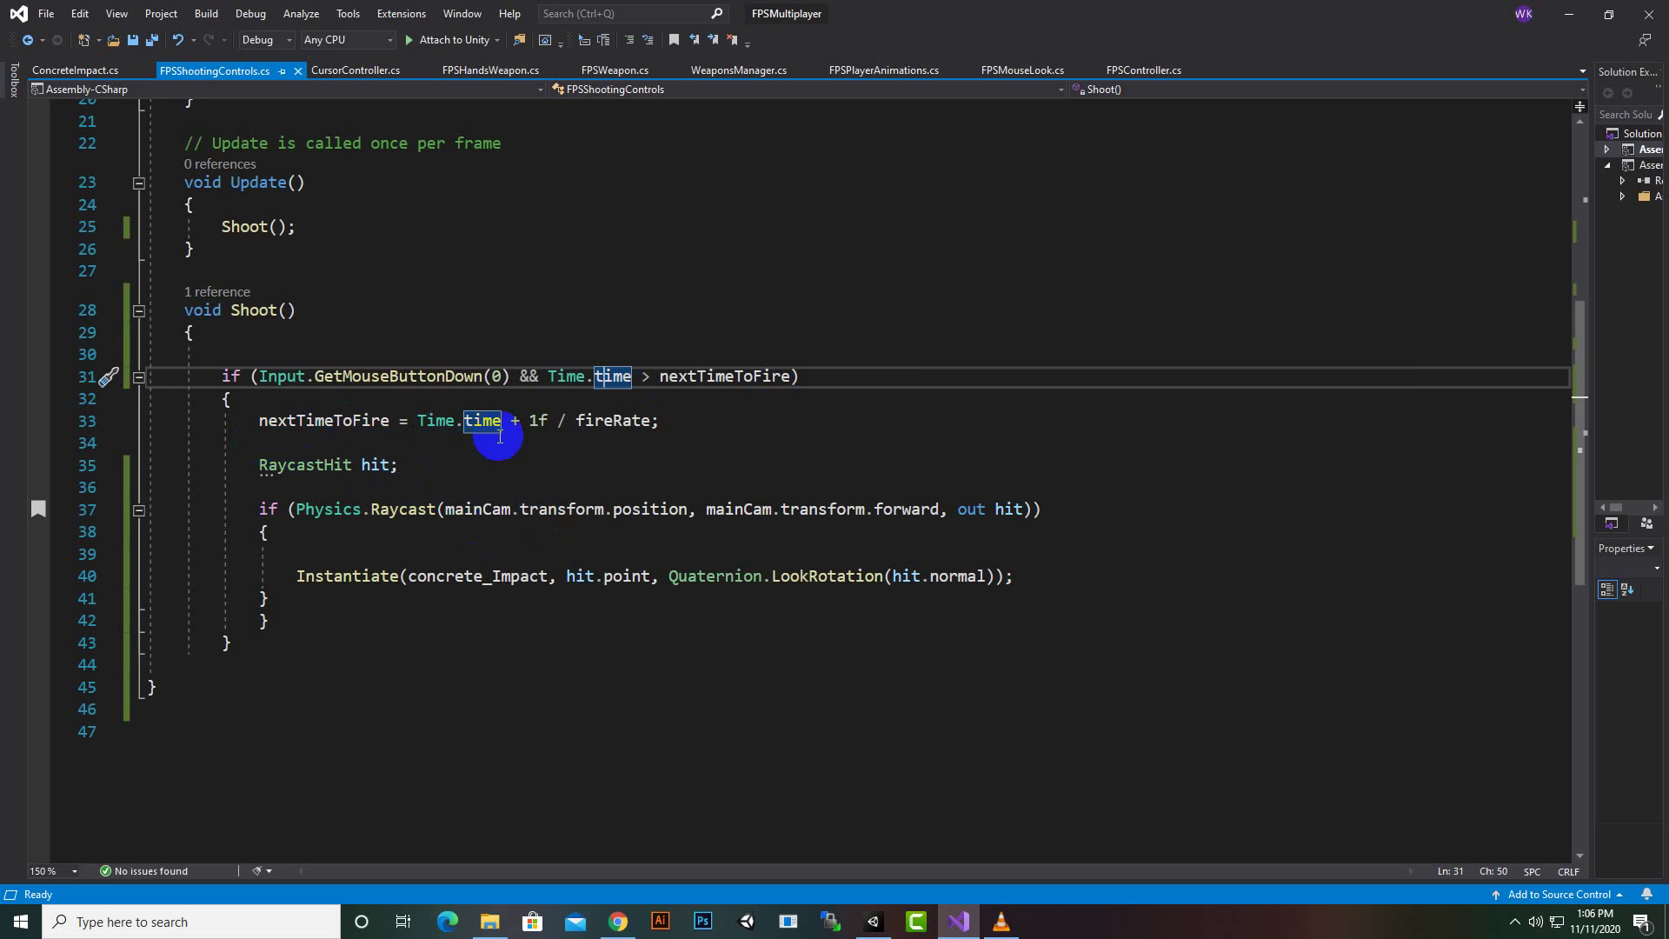
pyautogui.click(546, 422)
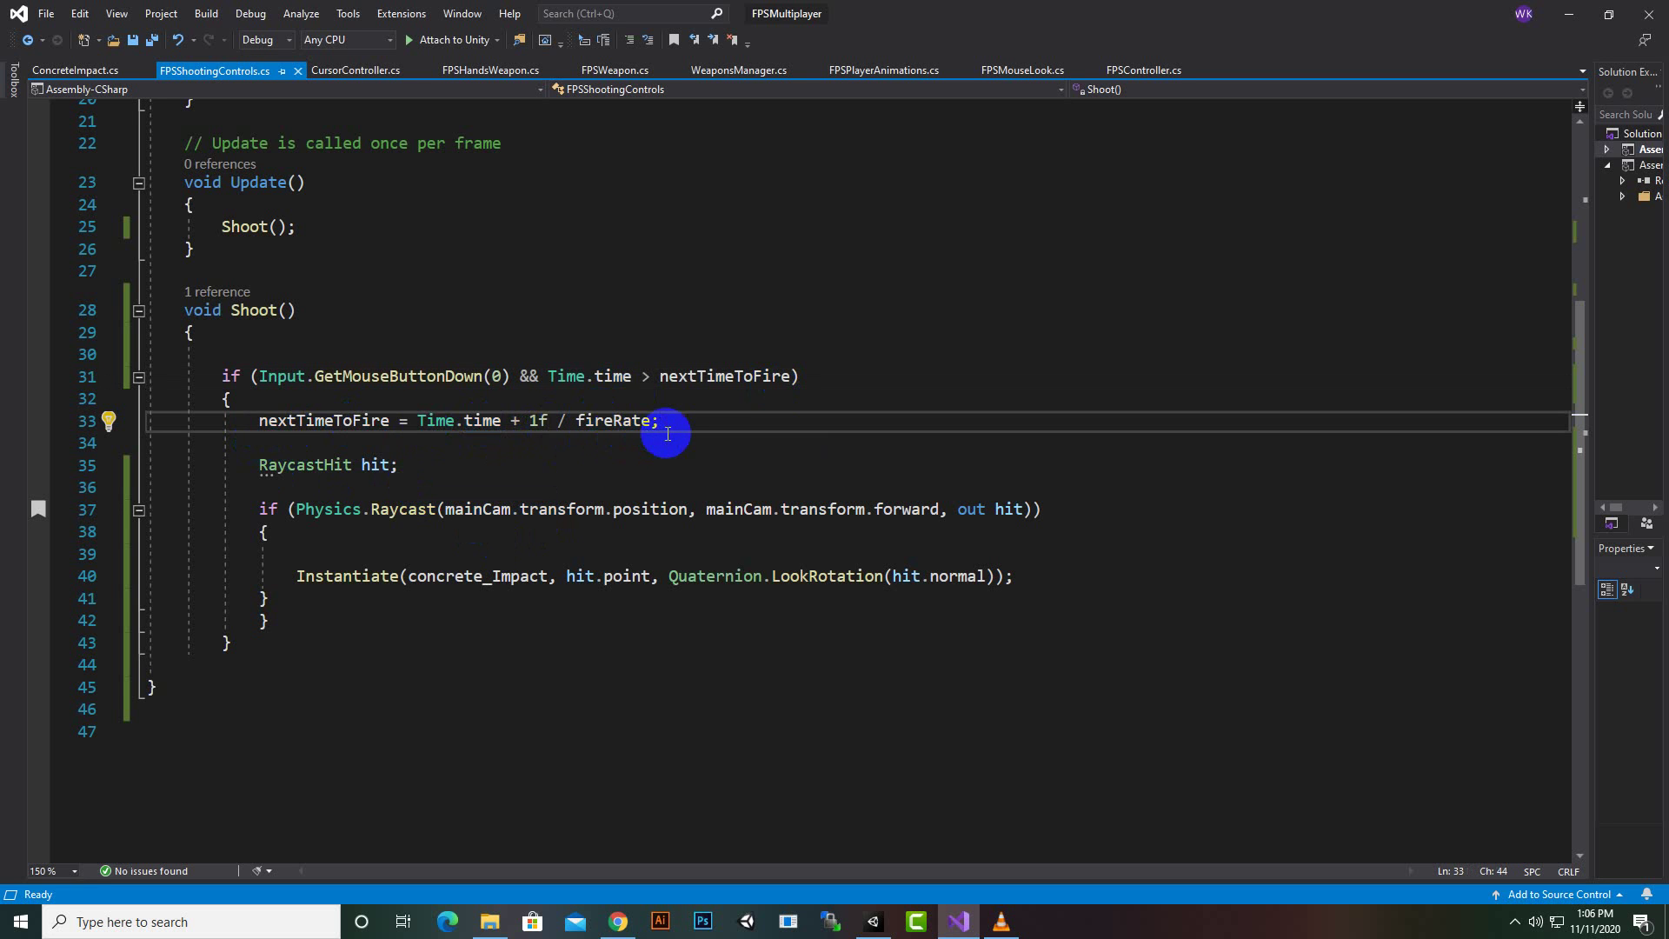
pyautogui.moveTo(668, 433); pyautogui.dragTo(271, 422)
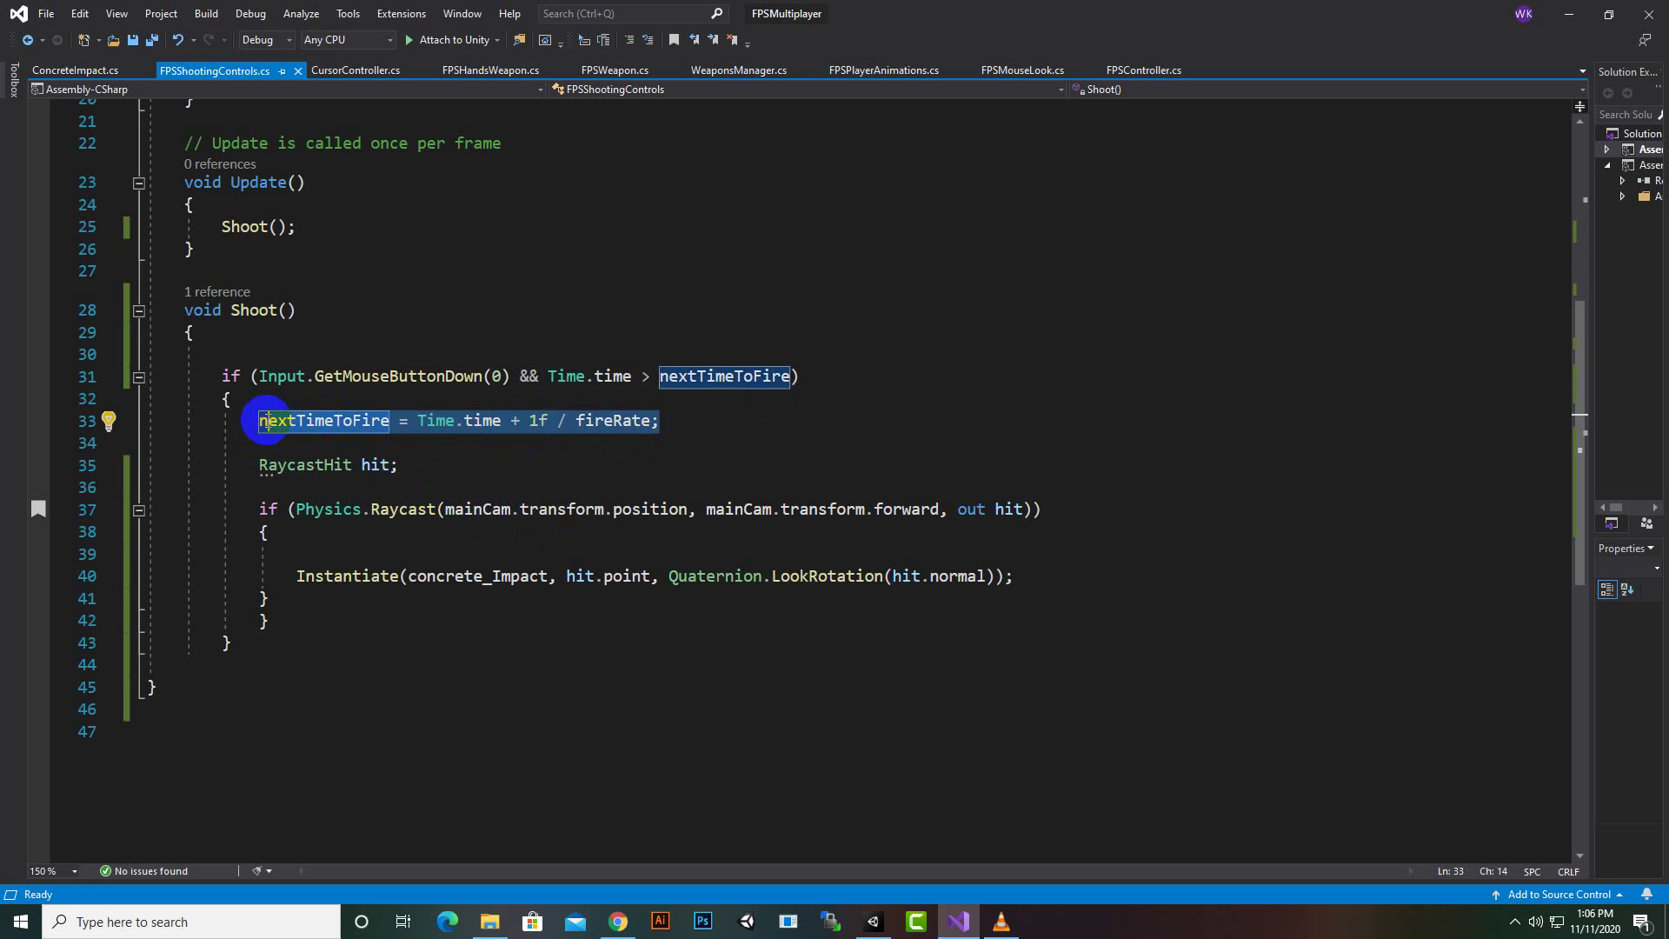
pyautogui.click(702, 422)
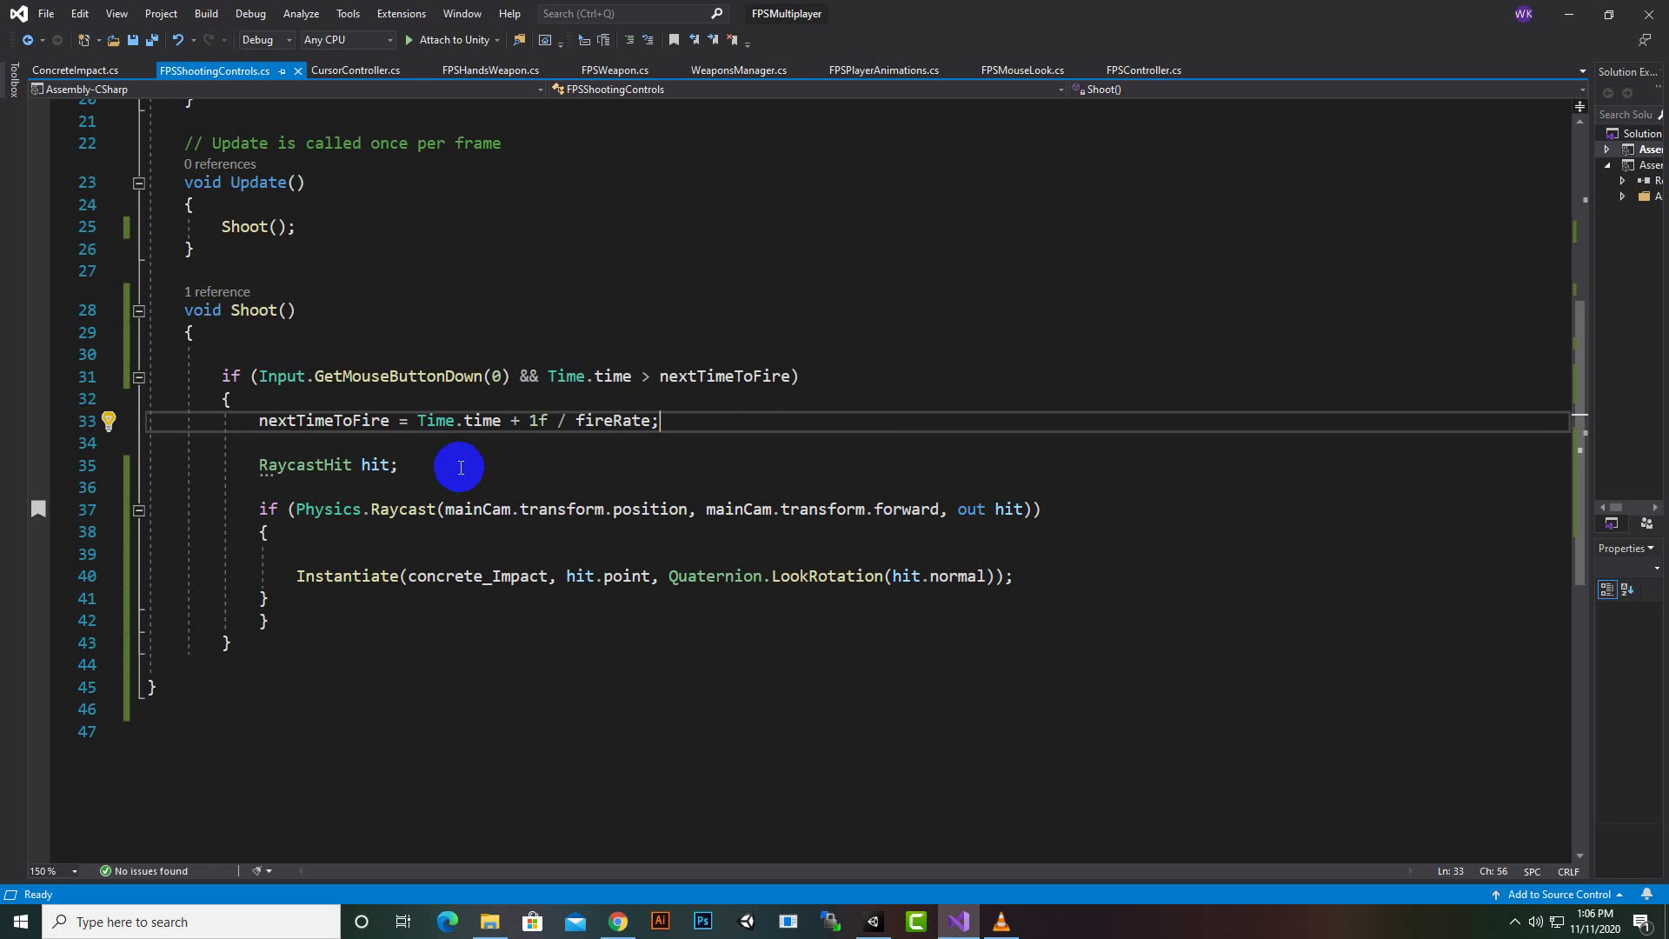
pyautogui.click(393, 463)
pyautogui.click(434, 463)
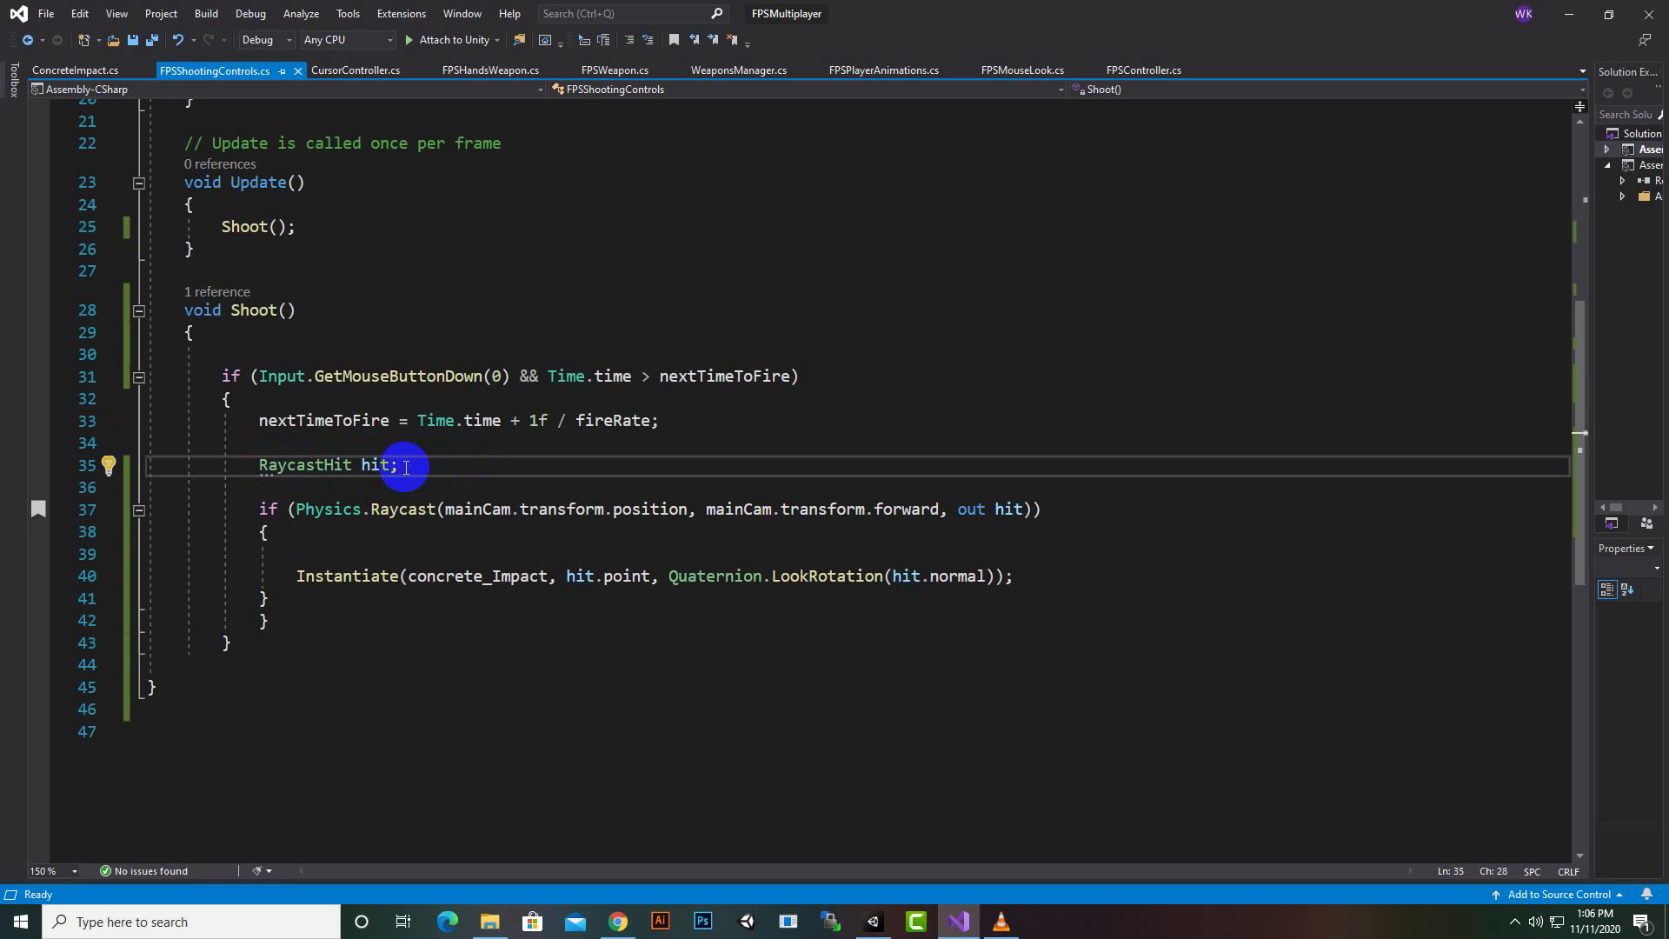
pyautogui.click(260, 466)
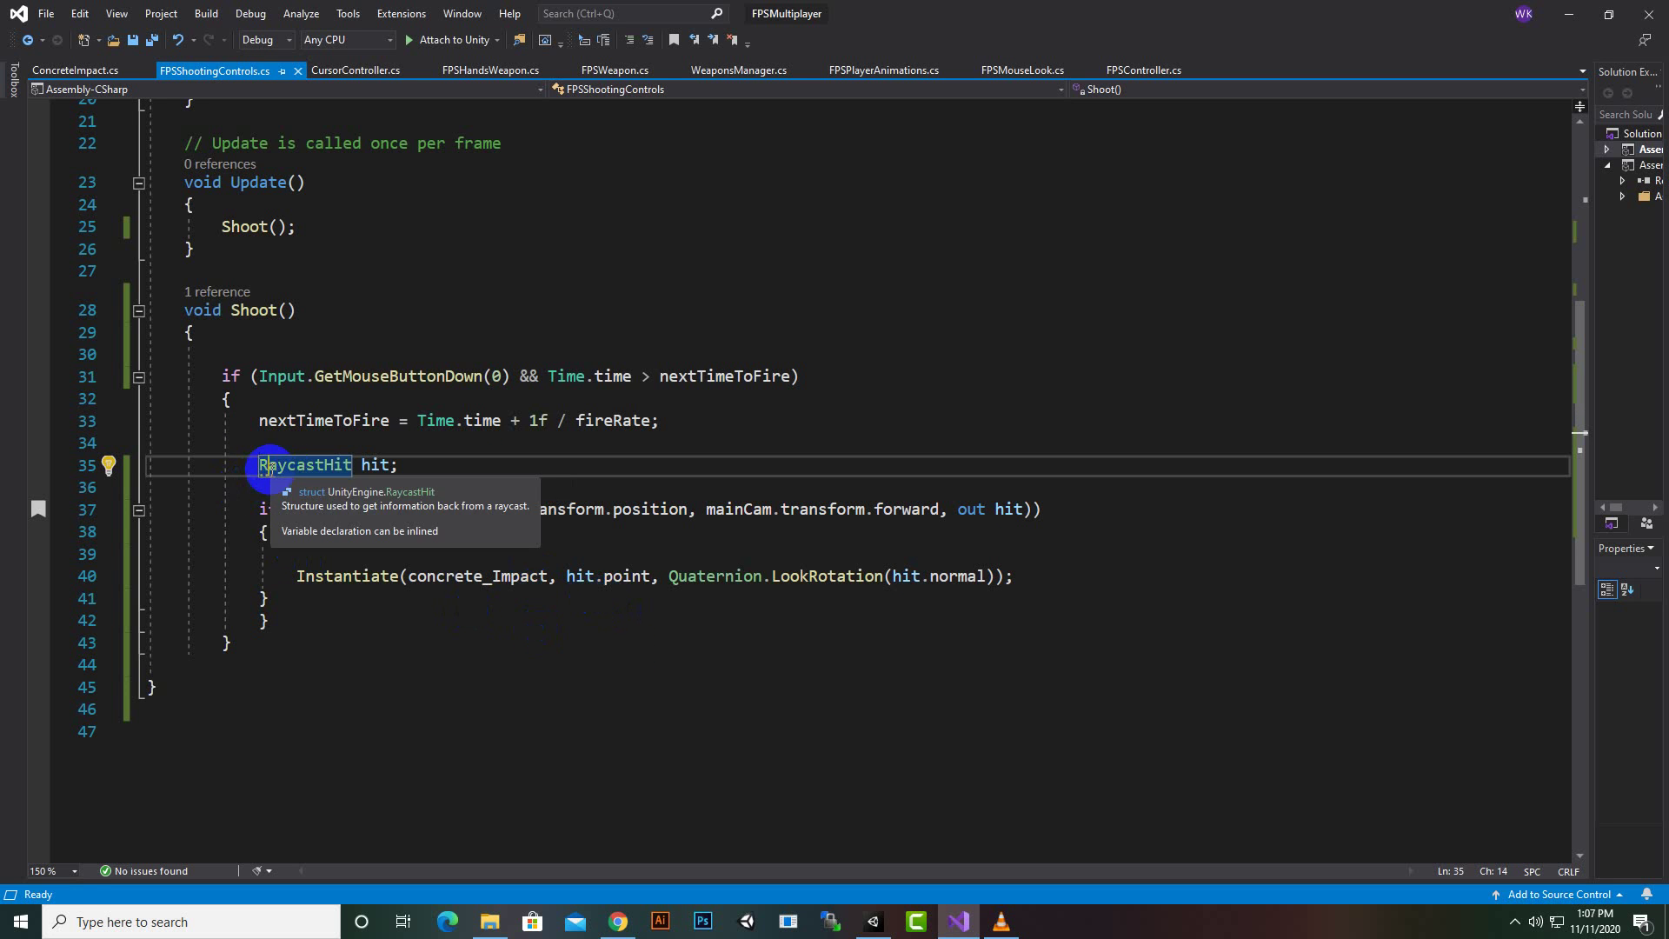
pyautogui.press('Right')
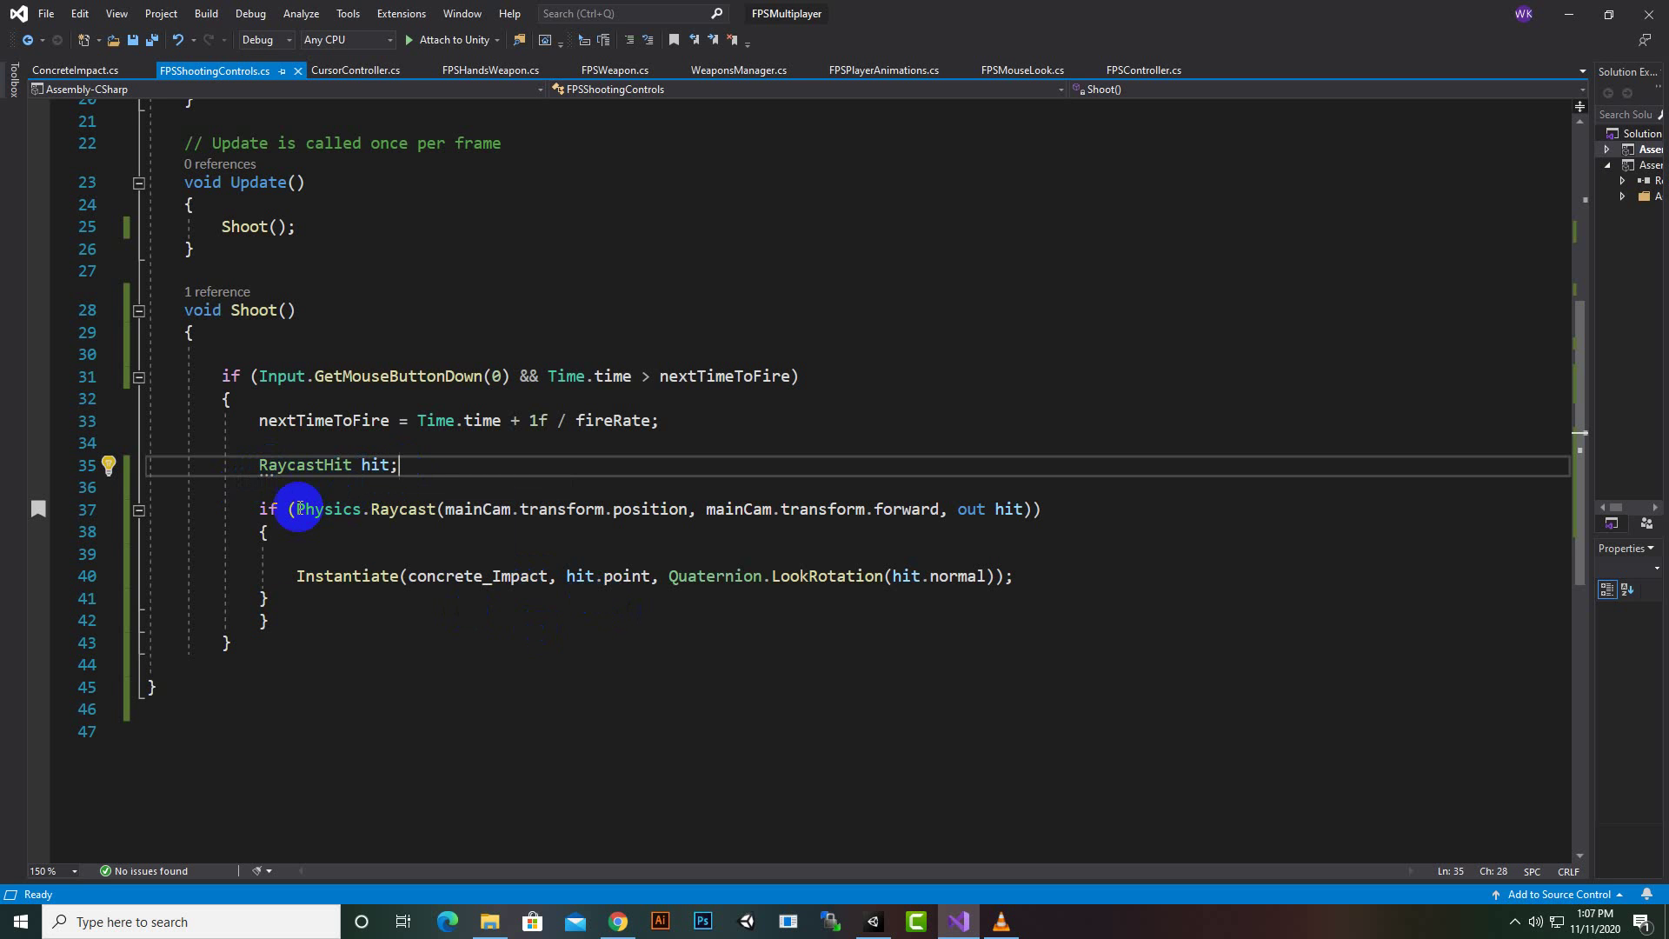
pyautogui.click(291, 511)
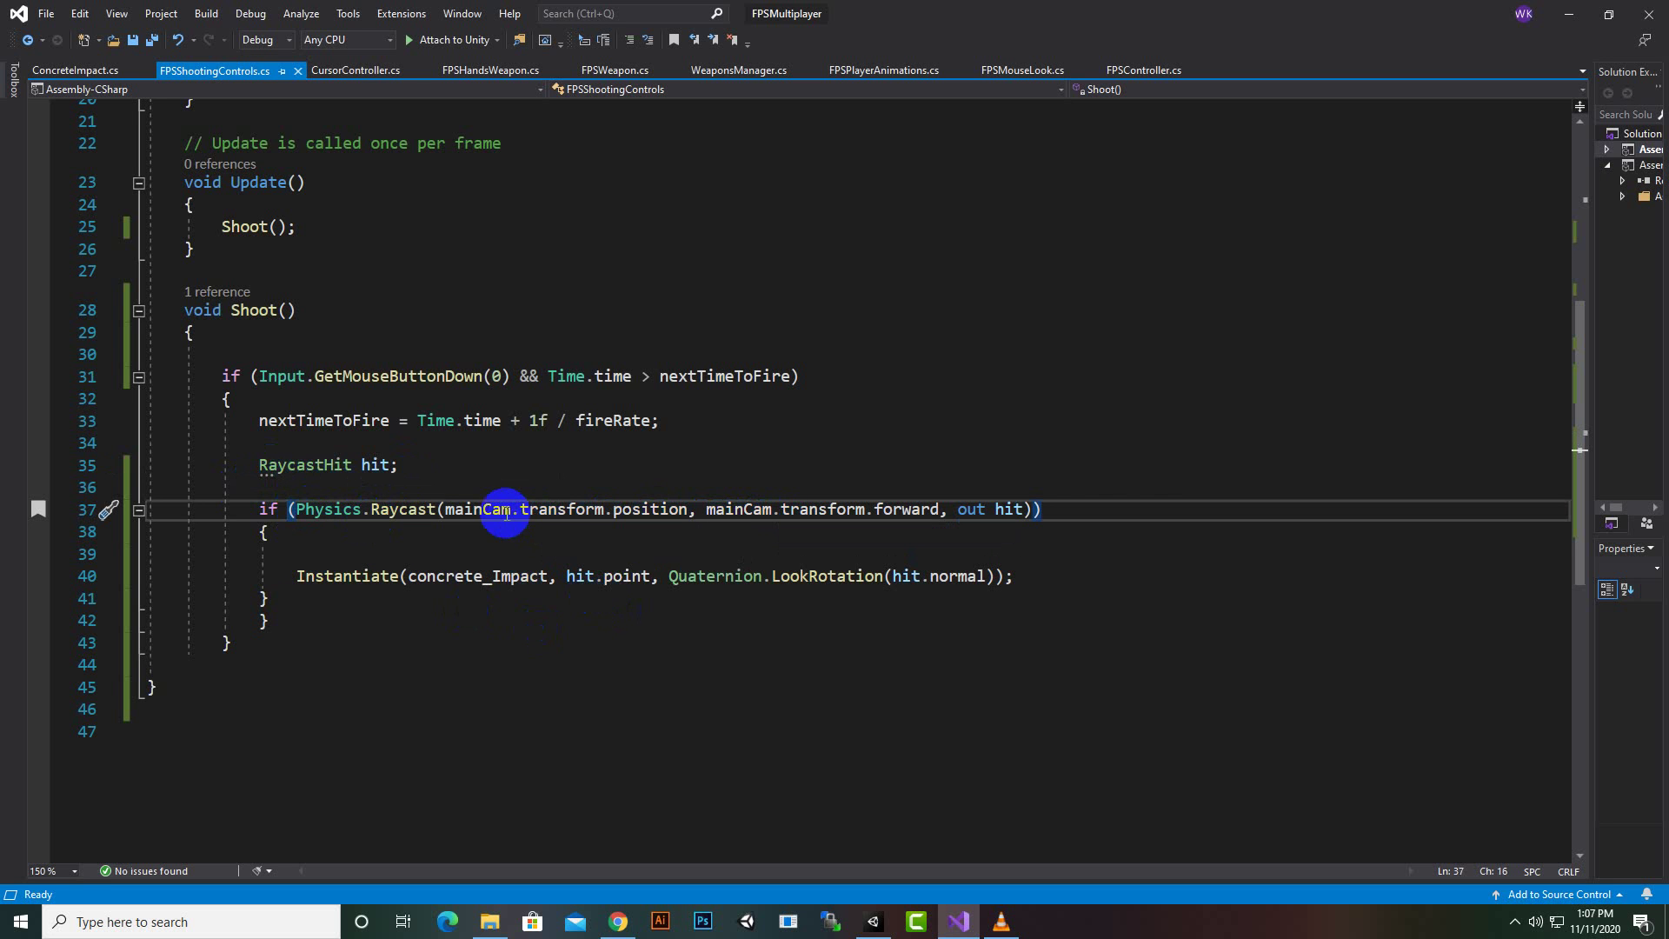
pyautogui.click(658, 510)
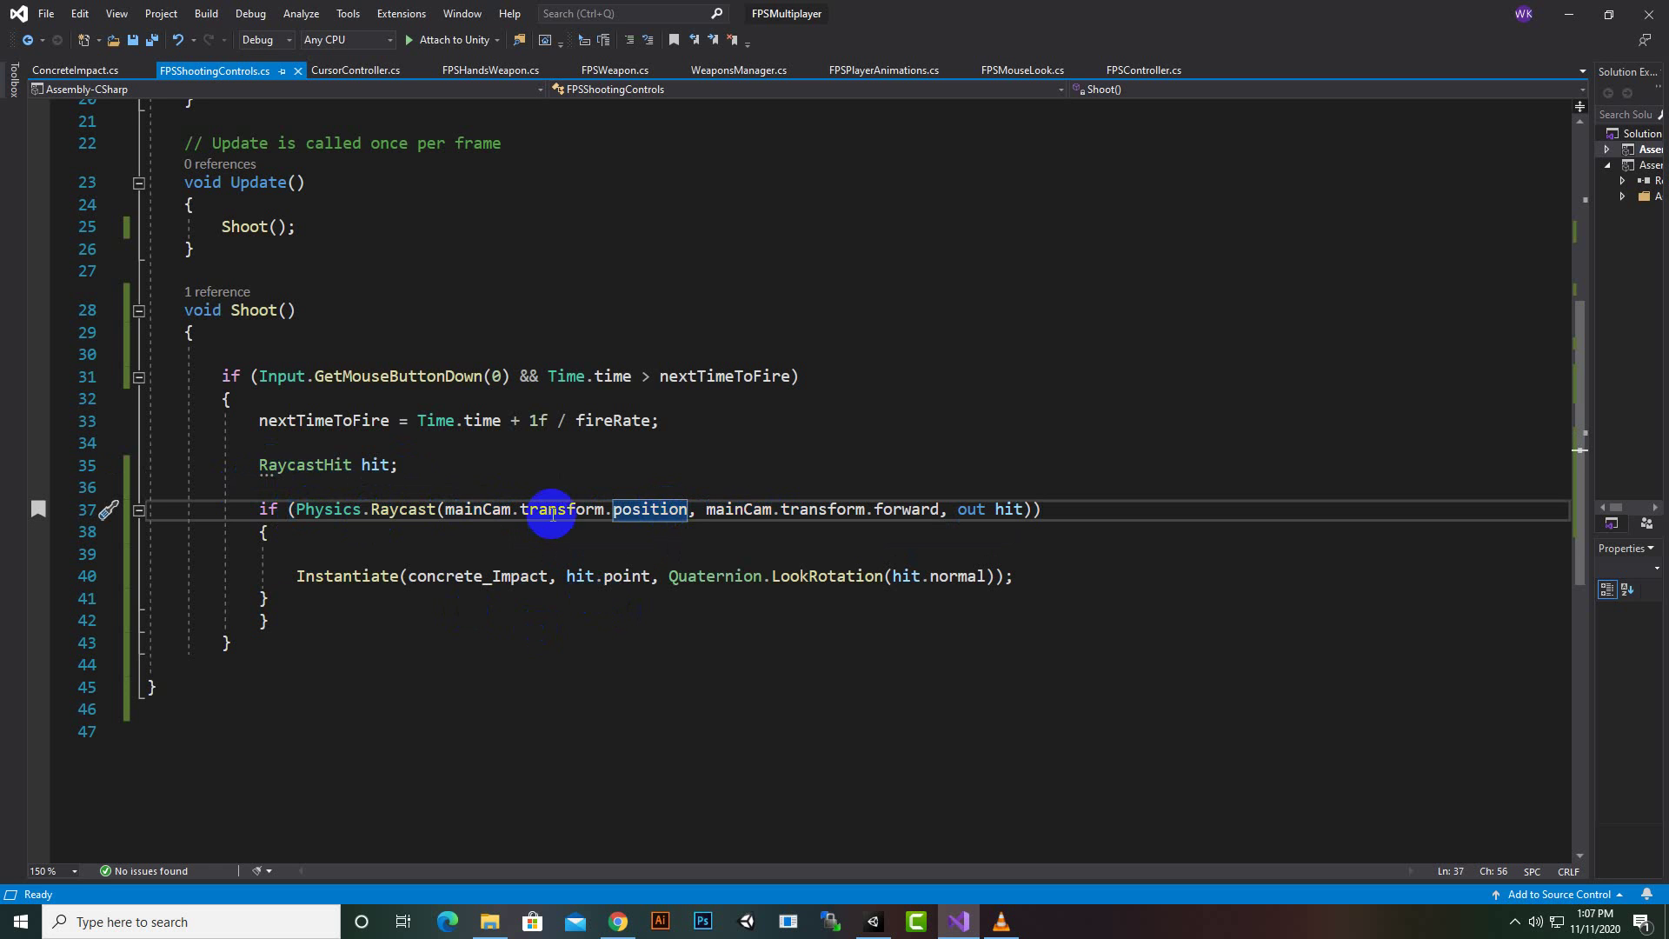
pyautogui.click(567, 510)
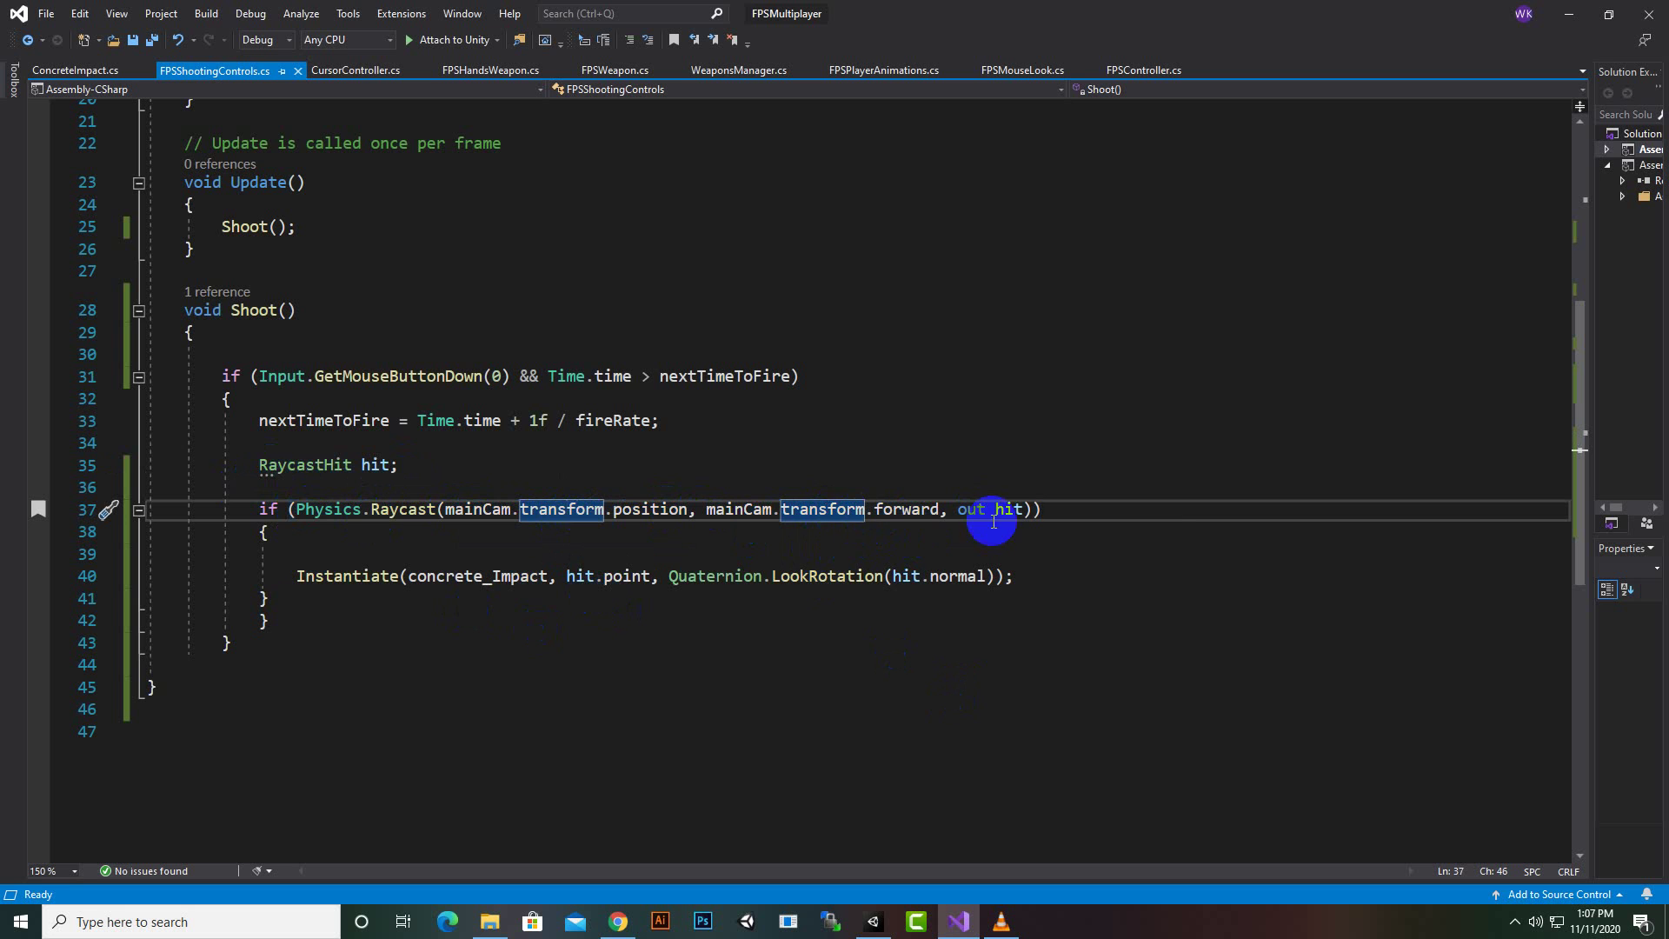
pyautogui.click(1019, 509)
pyautogui.click(959, 511)
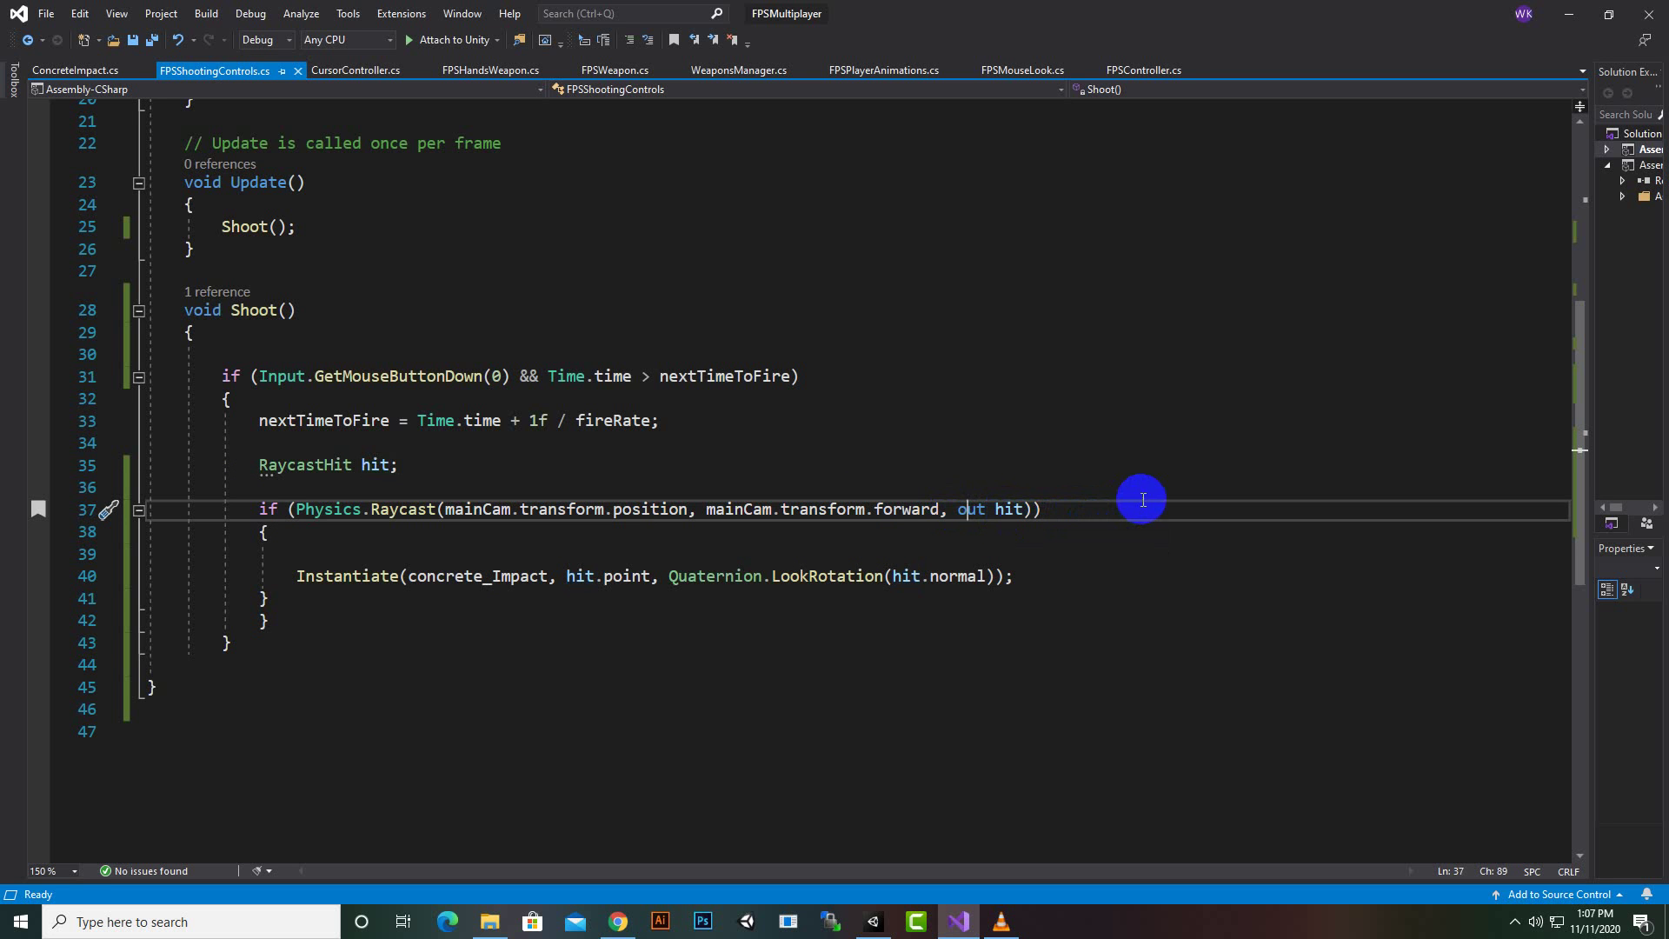
pyautogui.click(1062, 510)
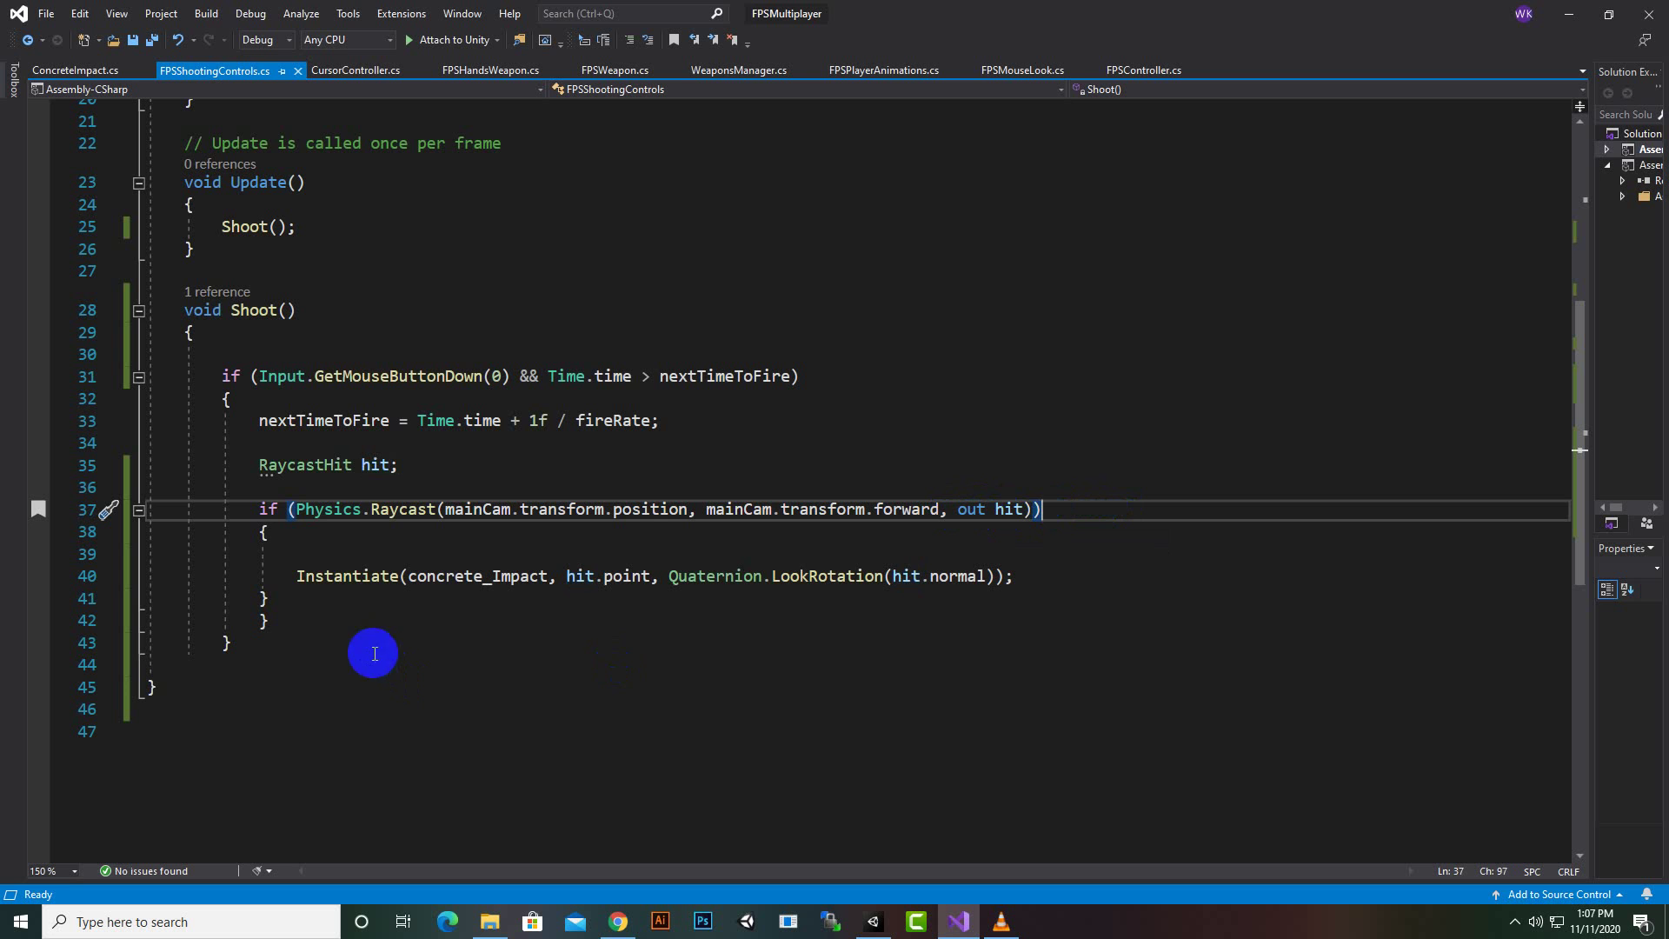
pyautogui.click(296, 578)
pyautogui.moveTo(295, 578); pyautogui.dragTo(550, 580)
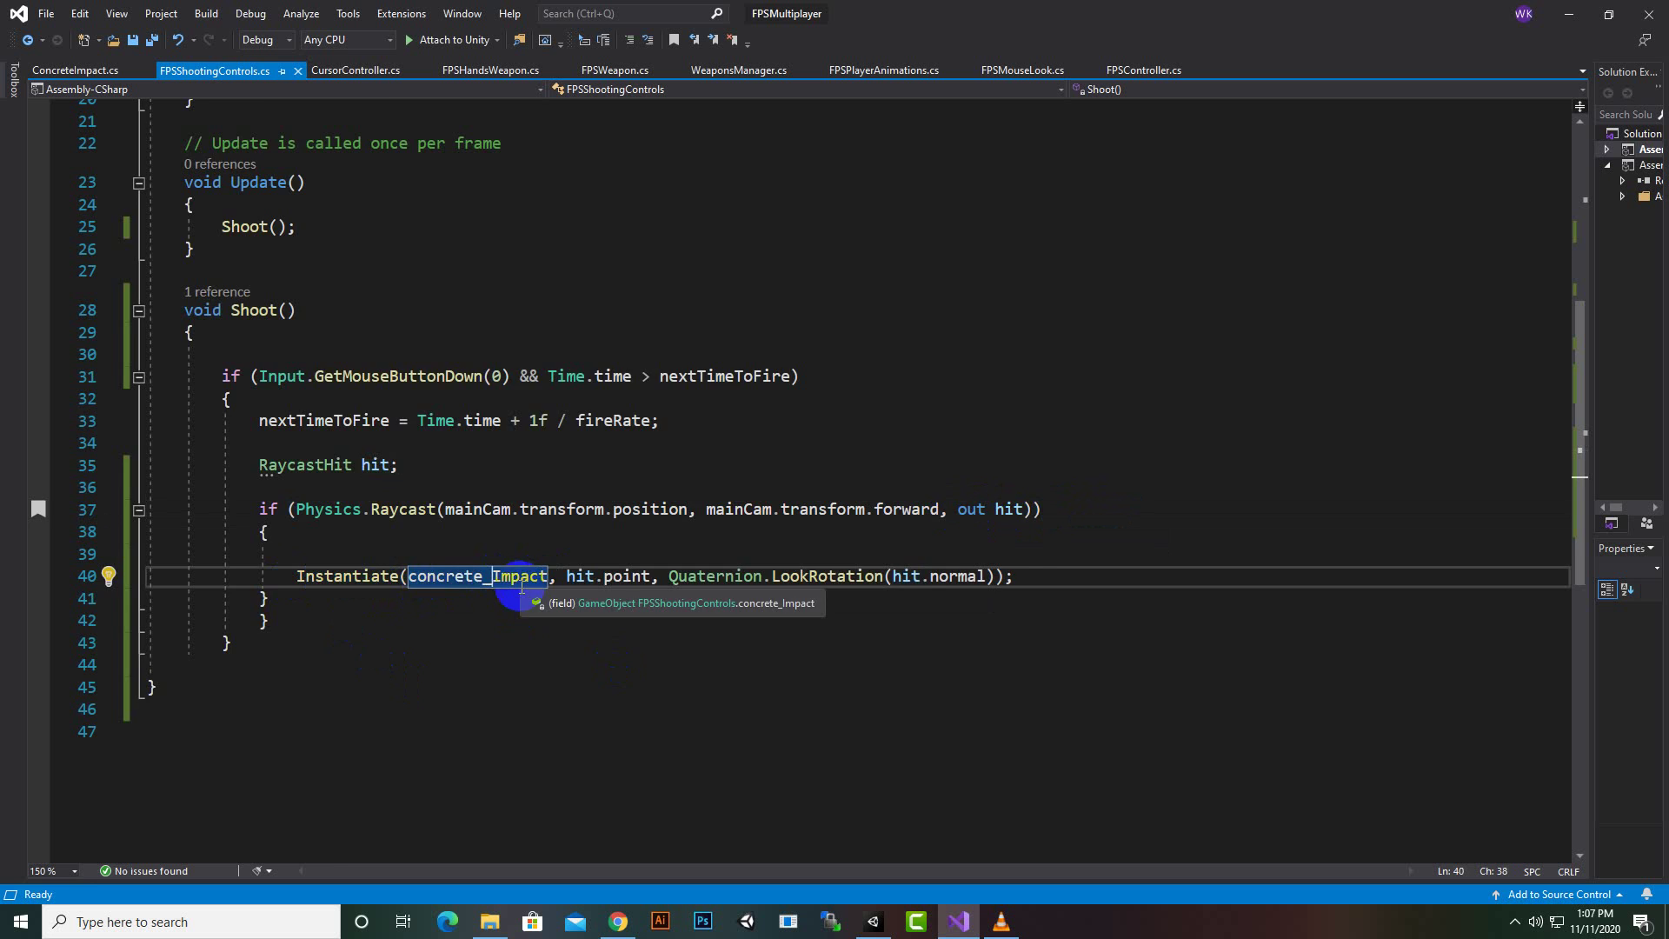
# Check the hit variable's uses and the hit.point position argument of the Instantiate call
pyautogui.scroll(7, 513, 600)
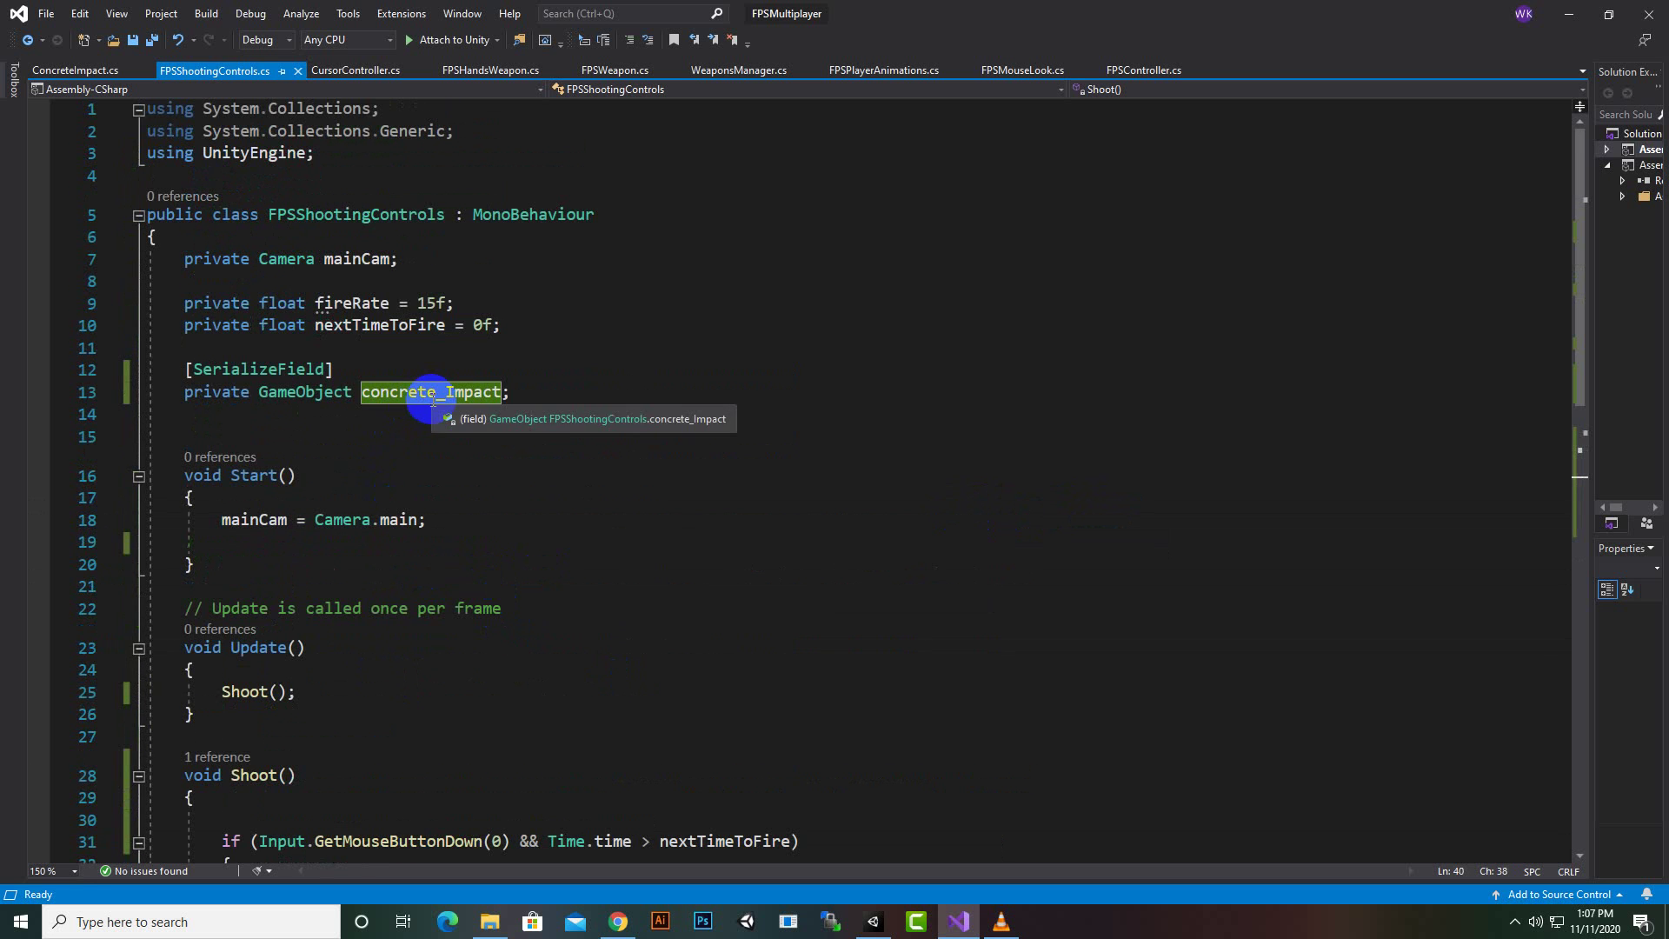
pyautogui.scroll(-7, 452, 513)
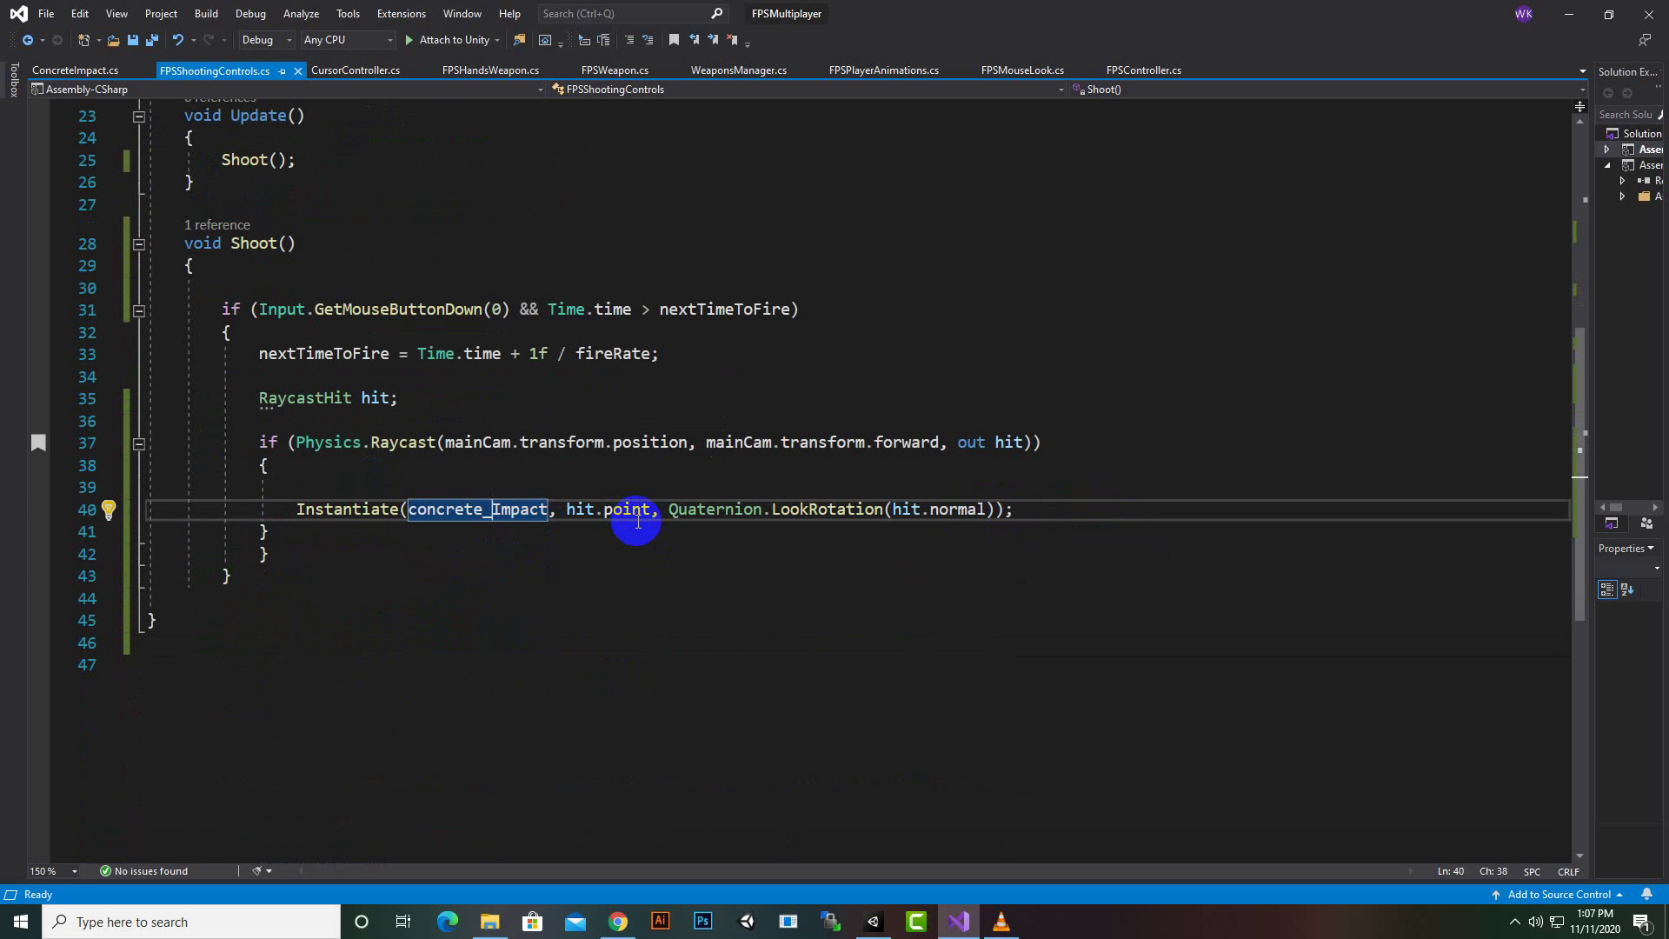
pyautogui.click(377, 398)
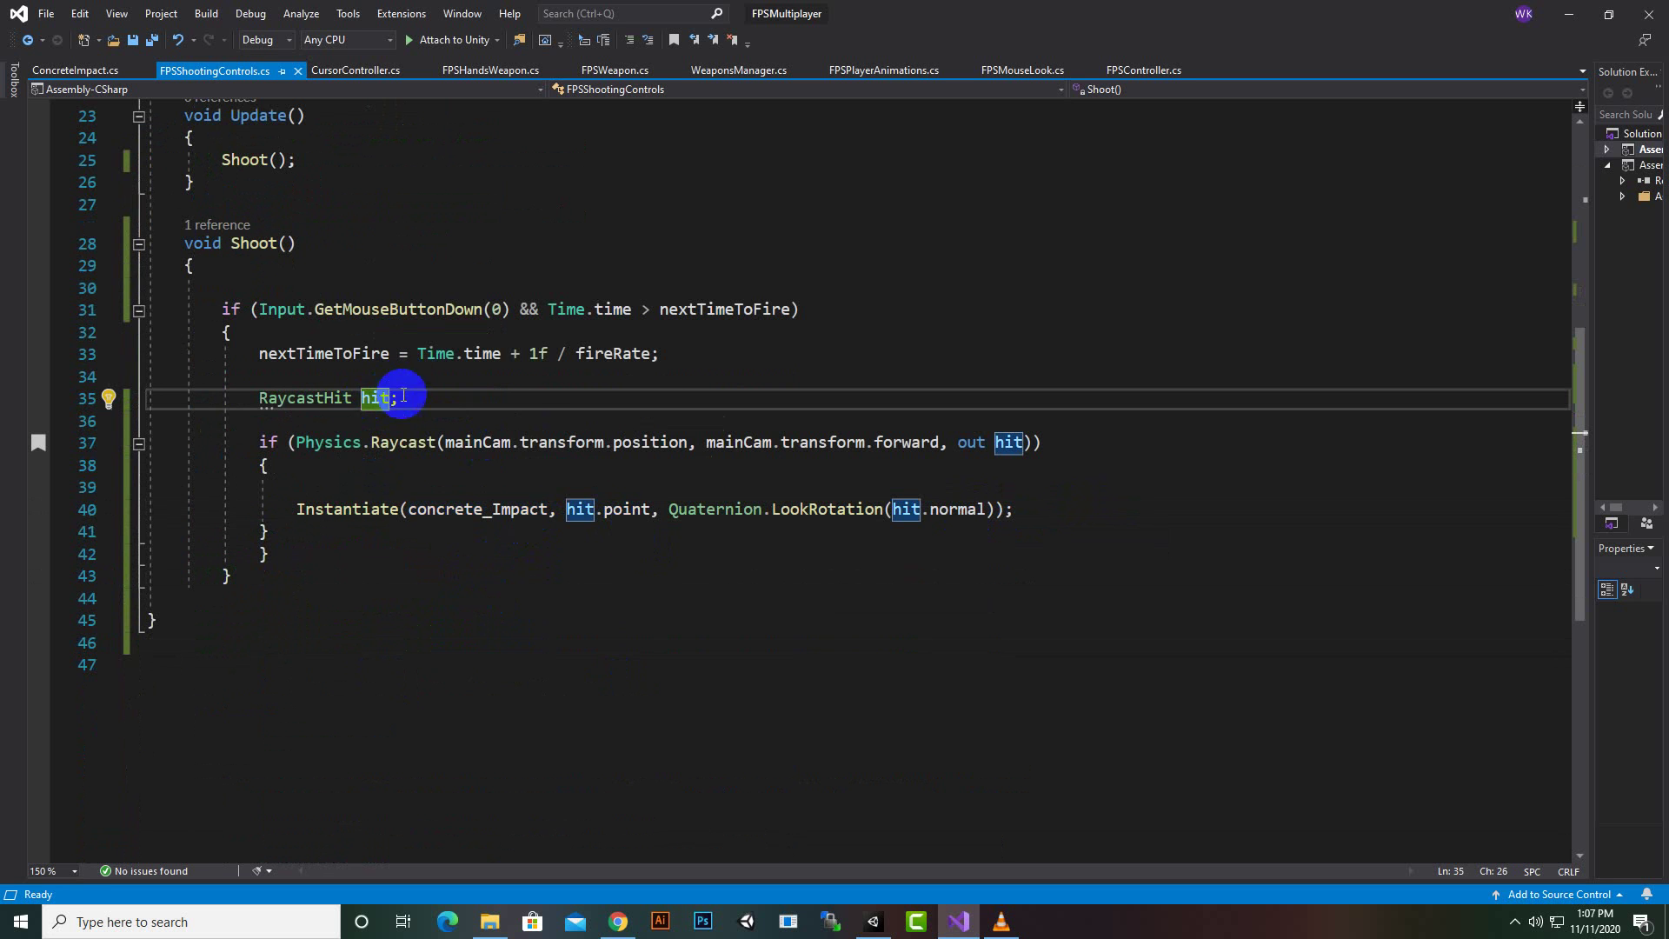
pyautogui.click(626, 511)
pyautogui.click(641, 492)
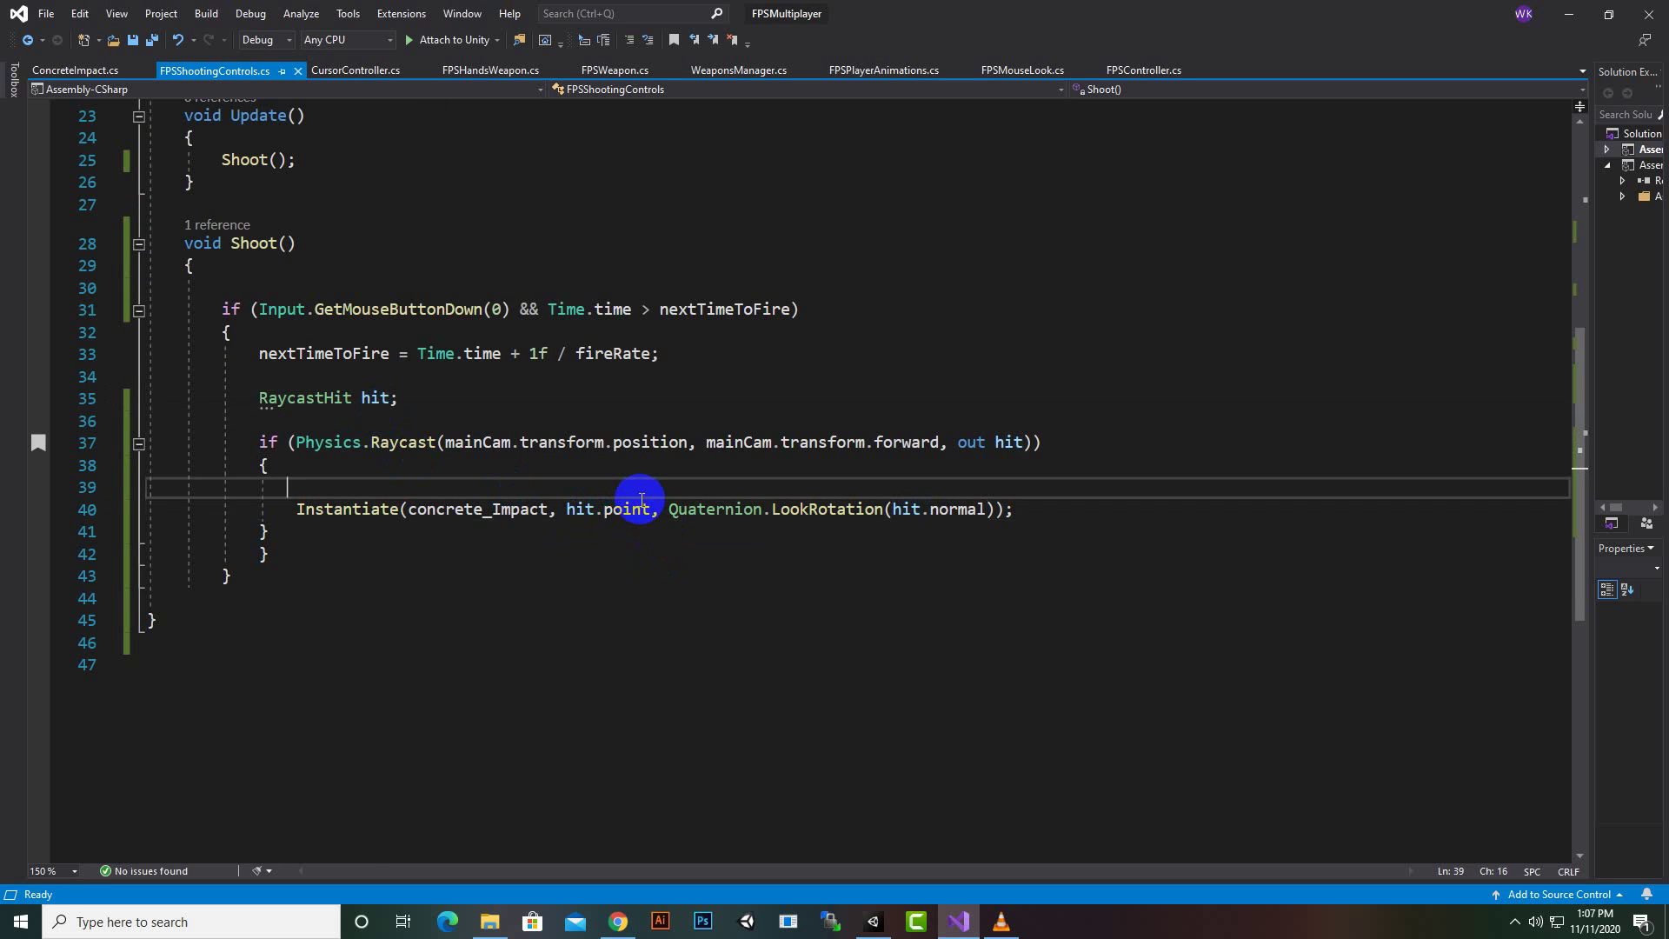
pyautogui.doubleClick(626, 509)
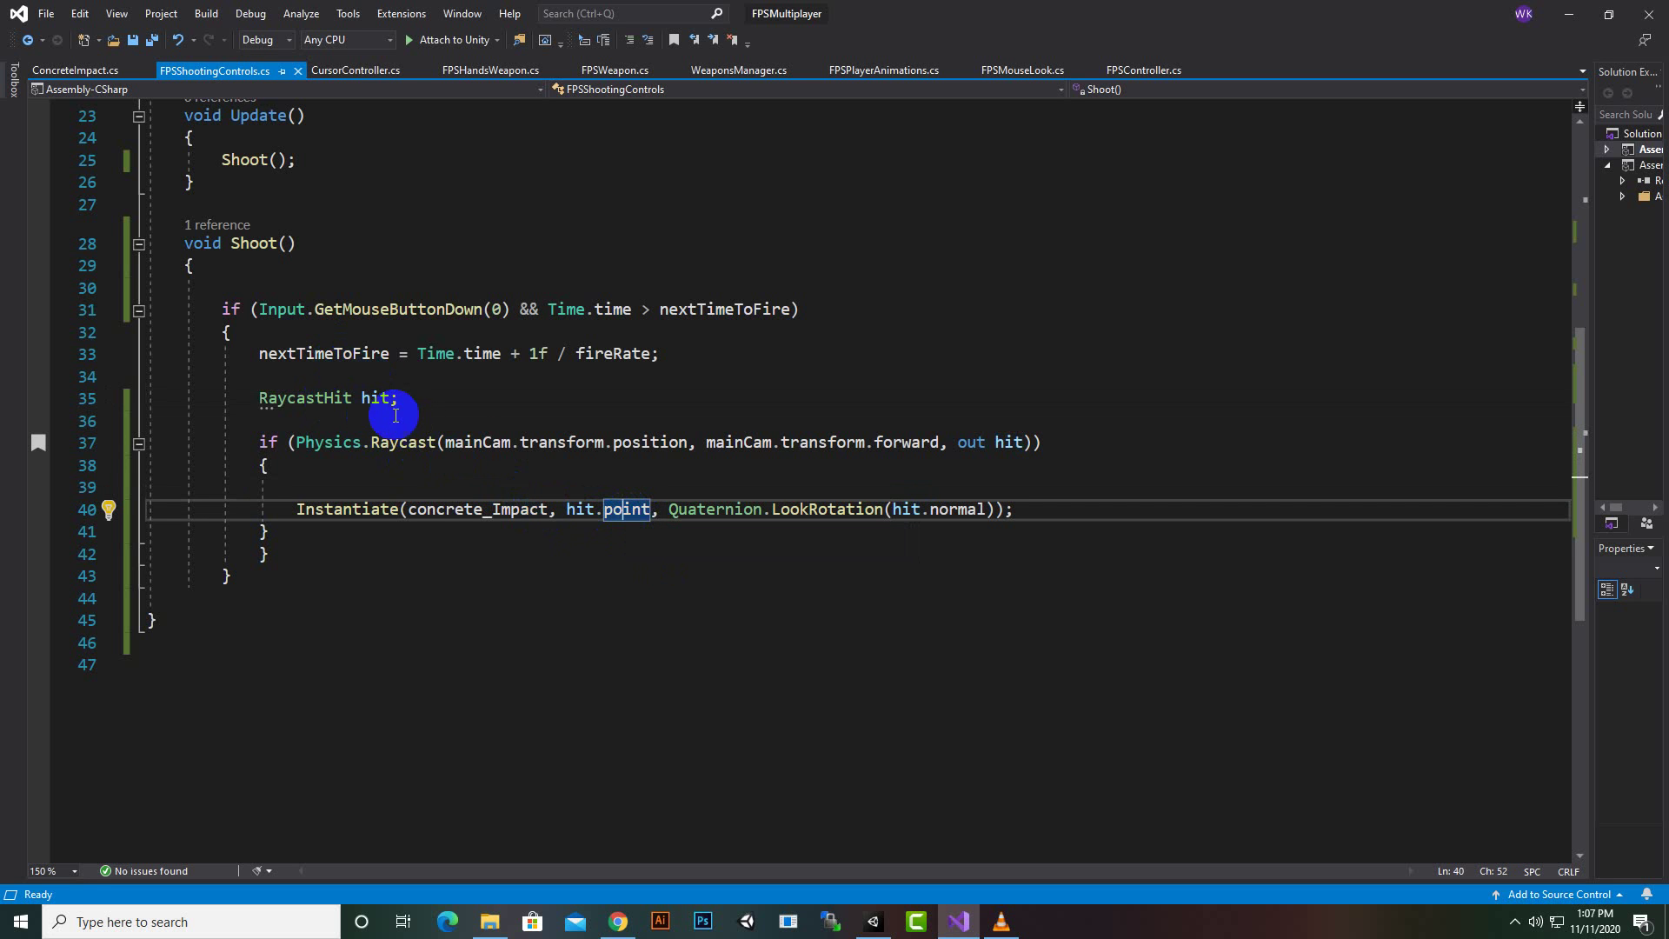
# Examine the Quaternion.LookRotation(hit.normal) rotation argument and the full line 40 Instantiate statement
pyautogui.click(718, 511)
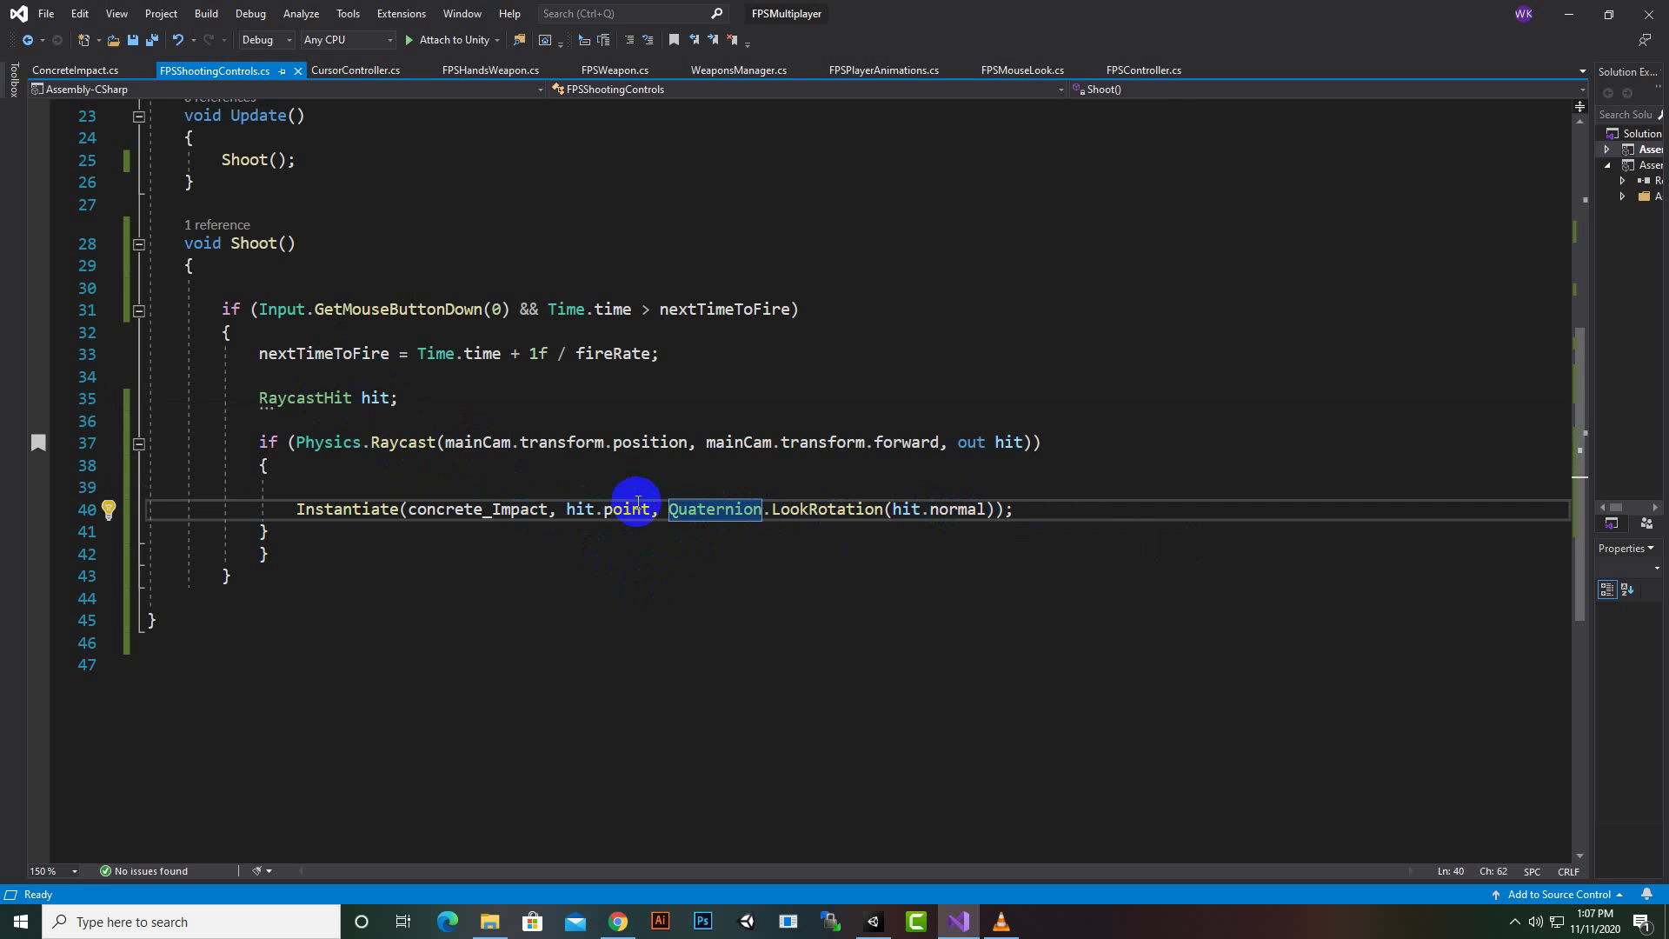
pyautogui.click(839, 522)
pyautogui.click(780, 513)
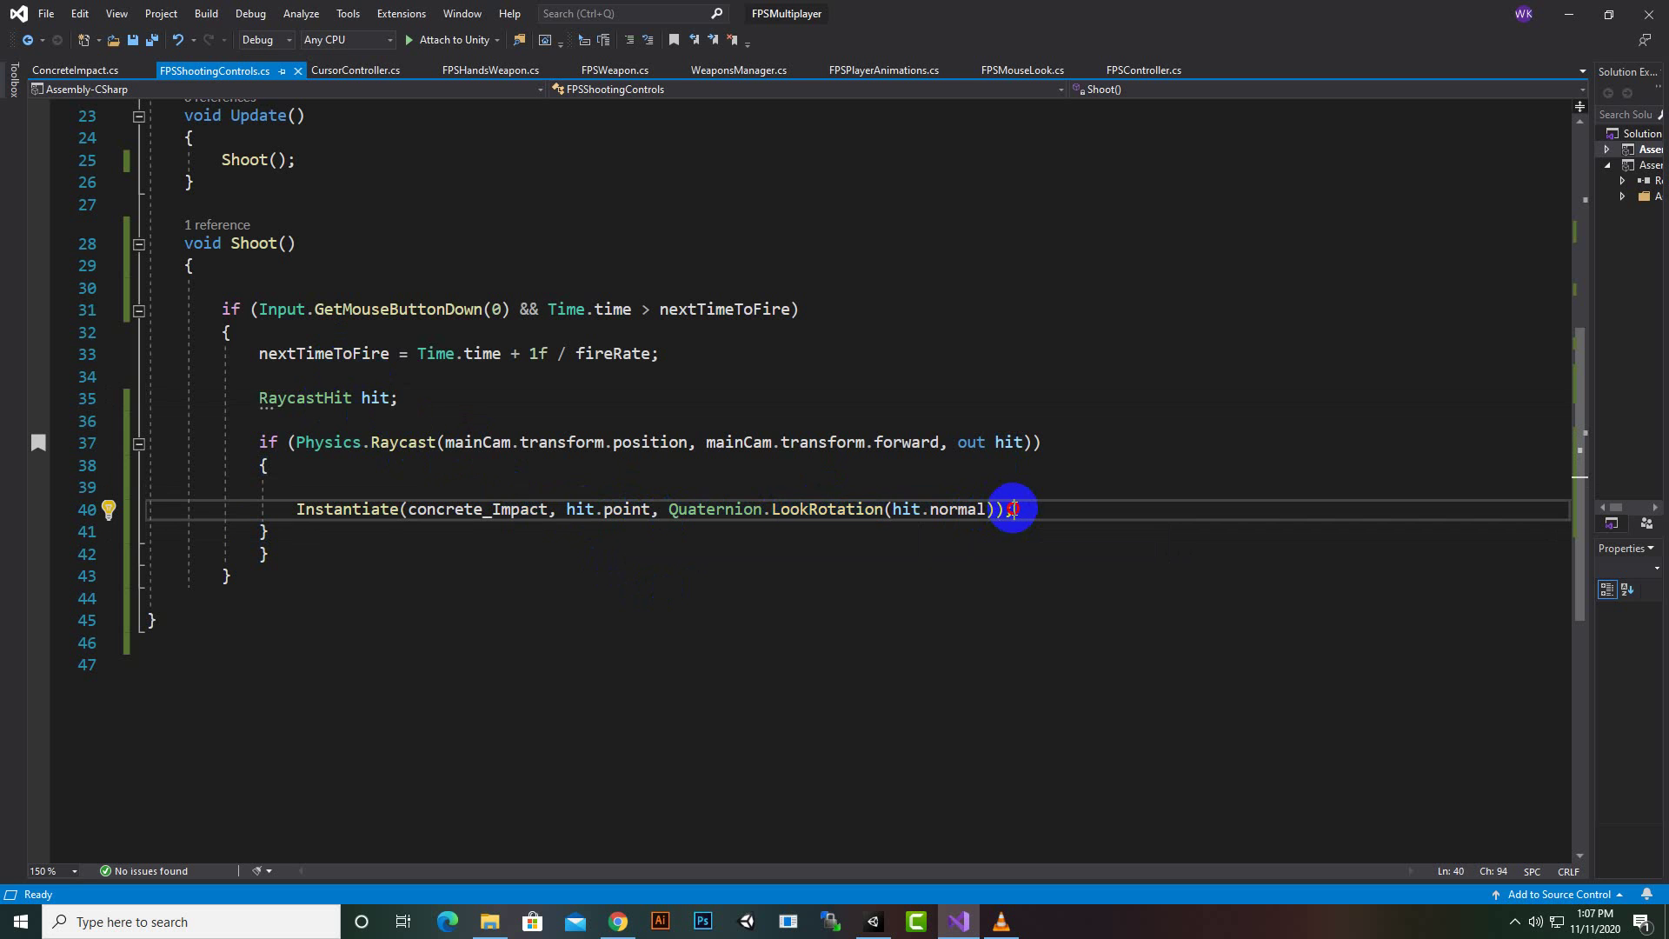
pyautogui.moveTo(1013, 508); pyautogui.dragTo(332, 508)
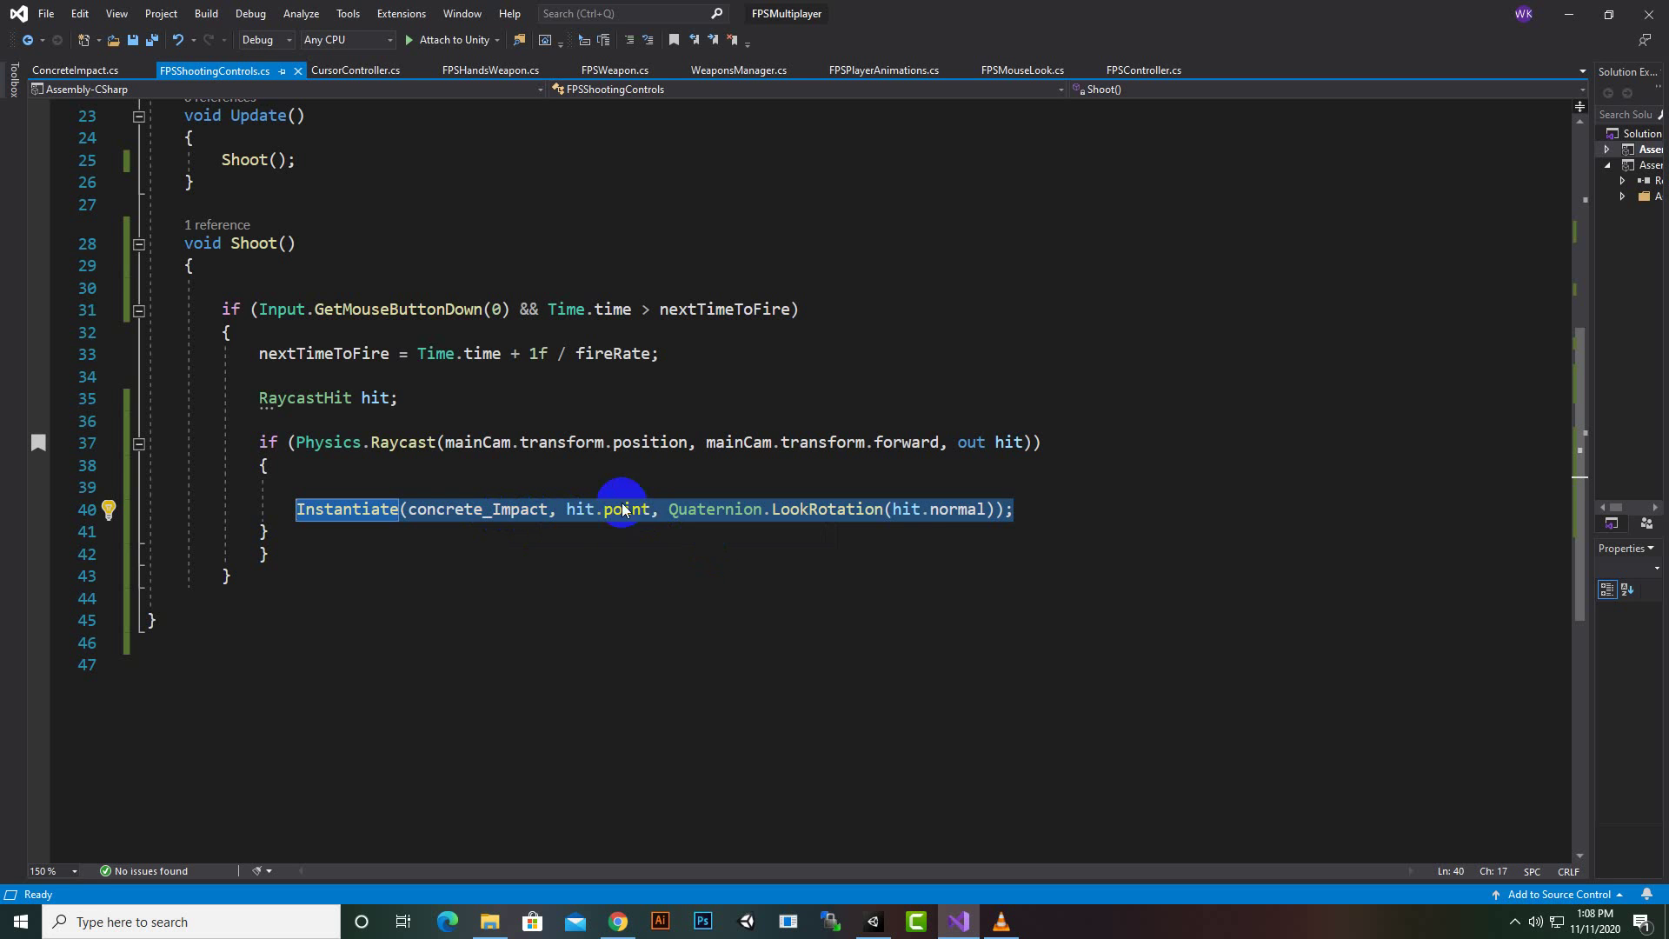
pyautogui.click(739, 532)
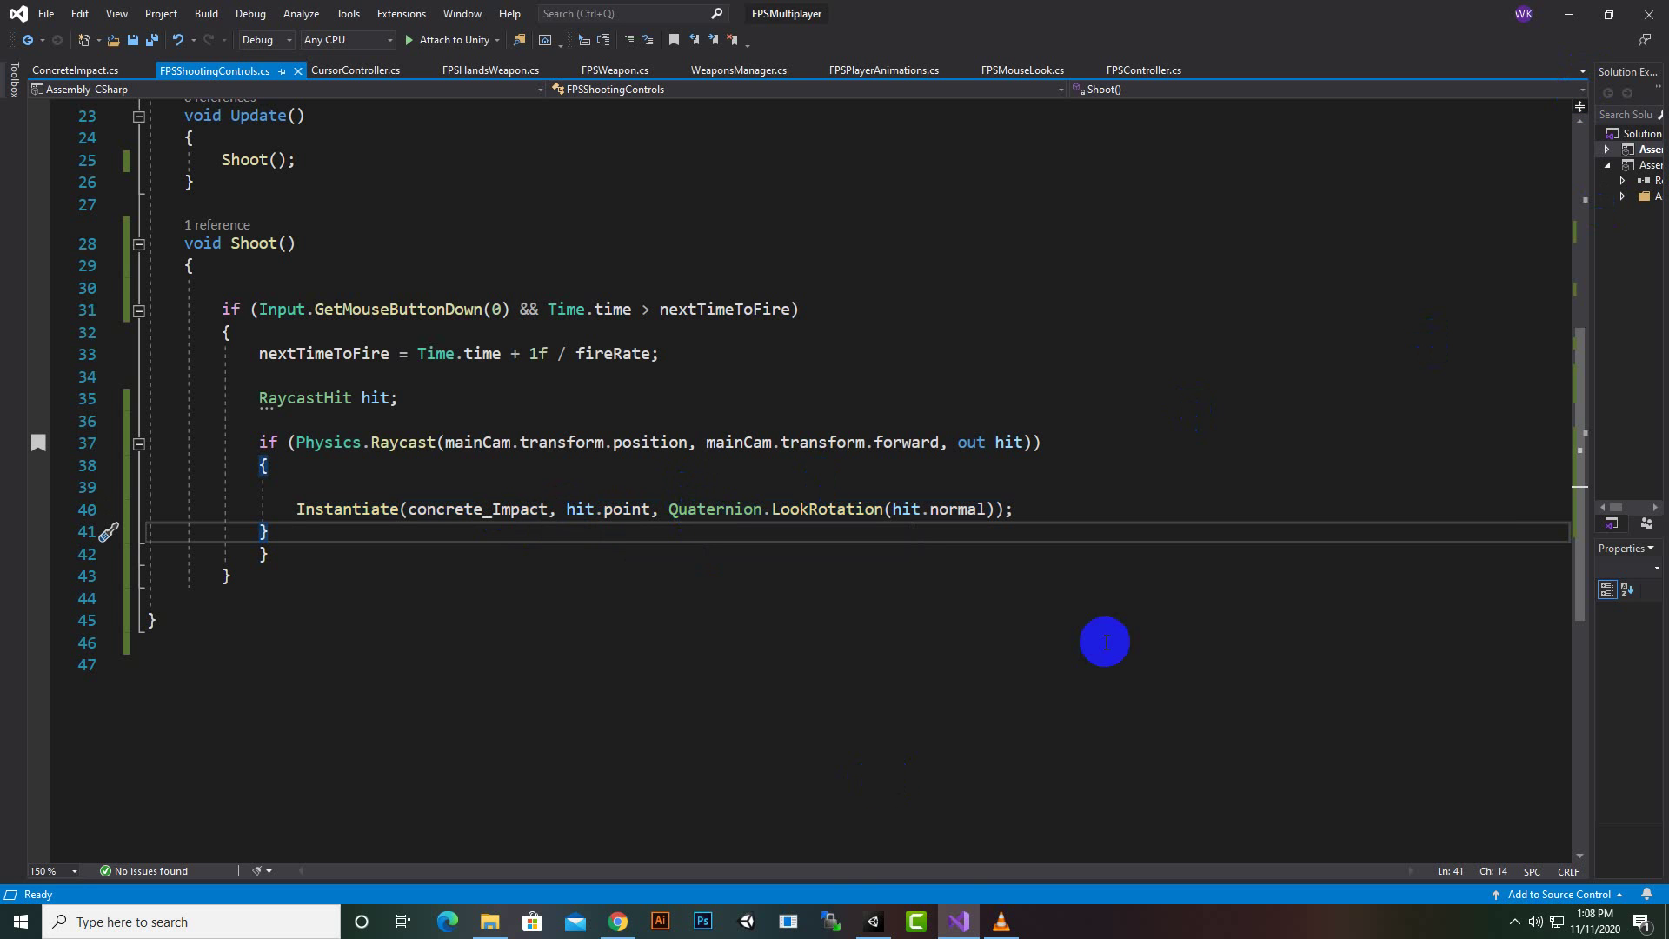
# Reframe the scene, enter play mode and aim the player's view at the cube wall
pyautogui.click(875, 927)
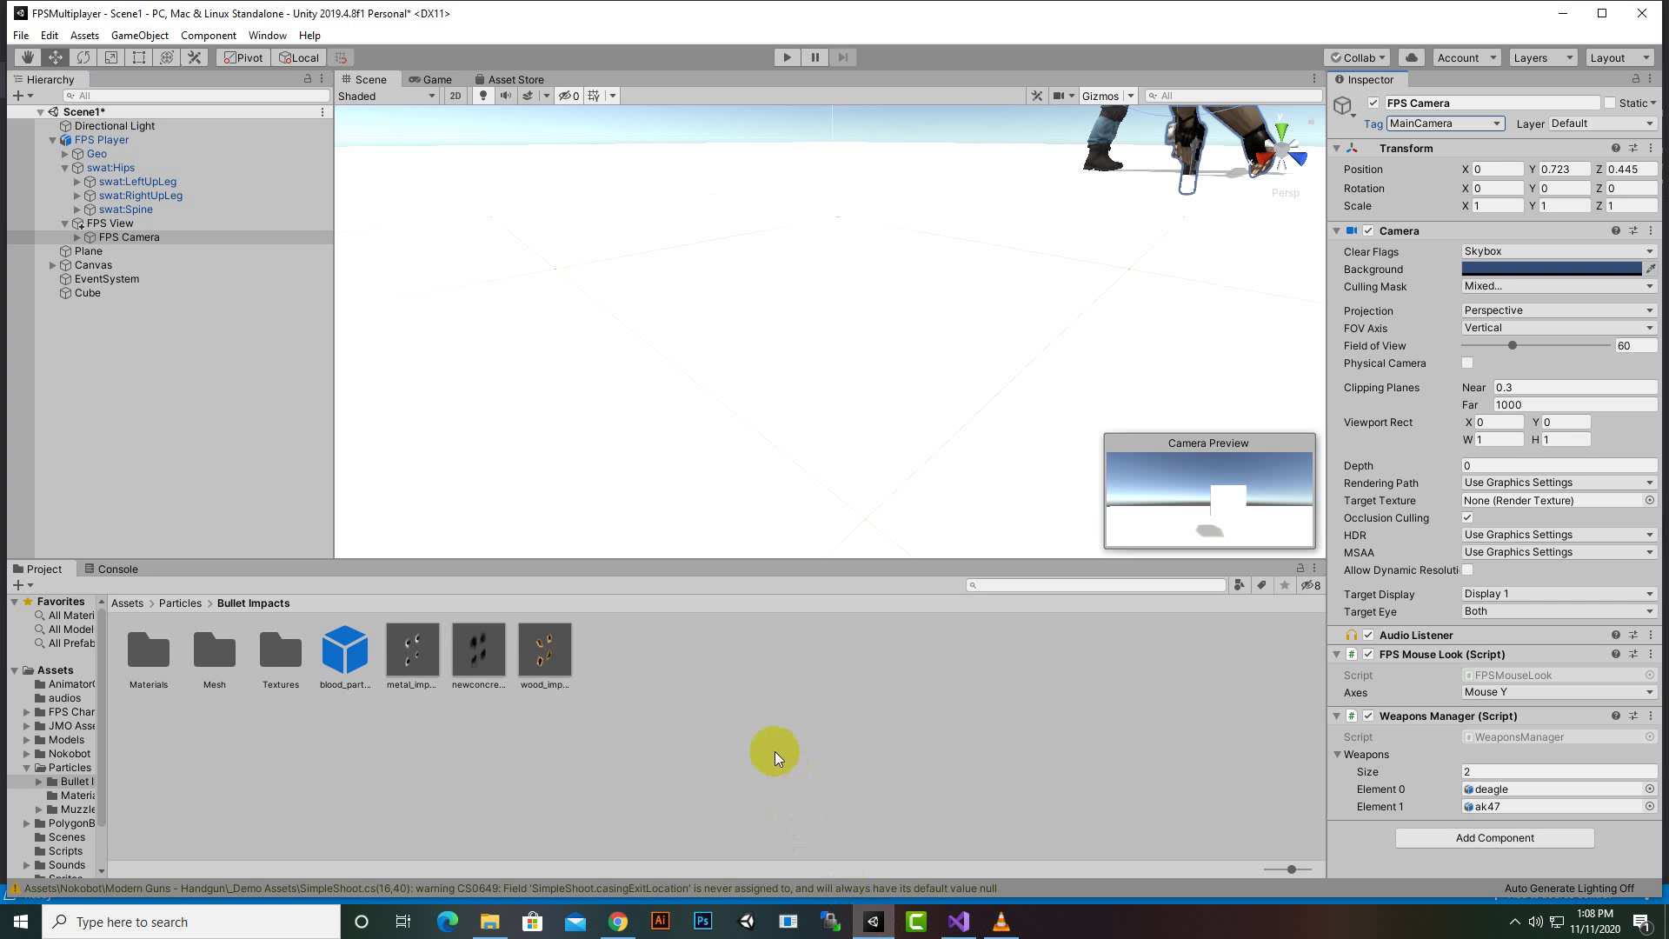
pyautogui.scroll(-3, 713, 373)
pyautogui.scroll(-3, 712, 372)
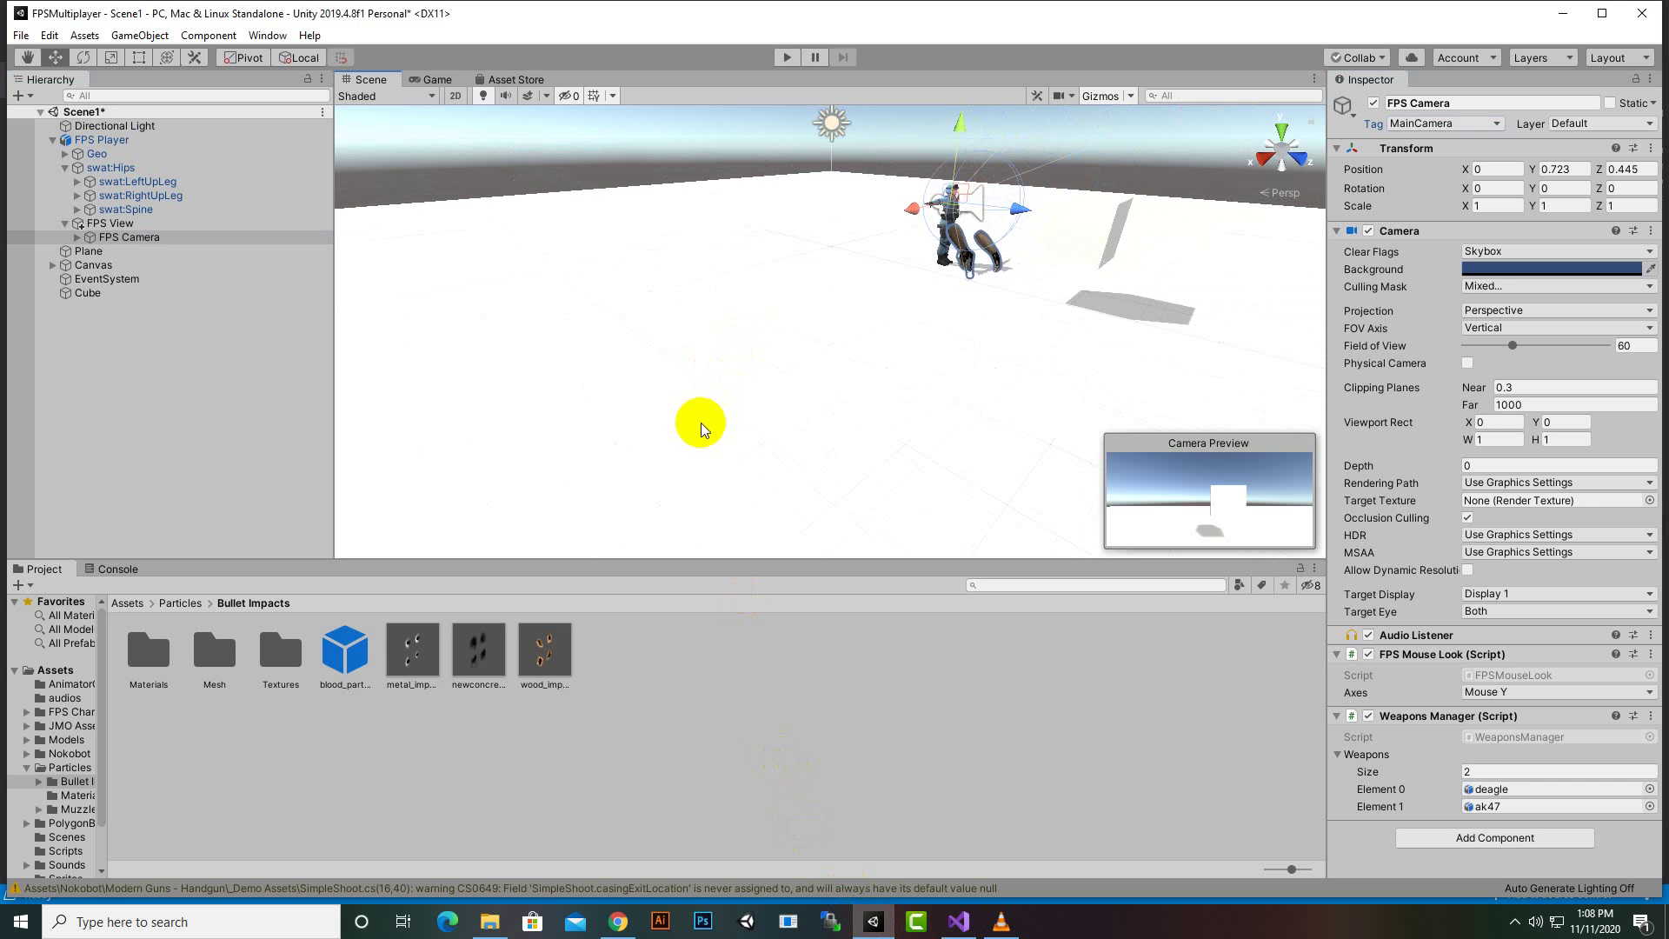
pyautogui.moveTo(700, 422); pyautogui.dragTo(732, 456, button='middle')
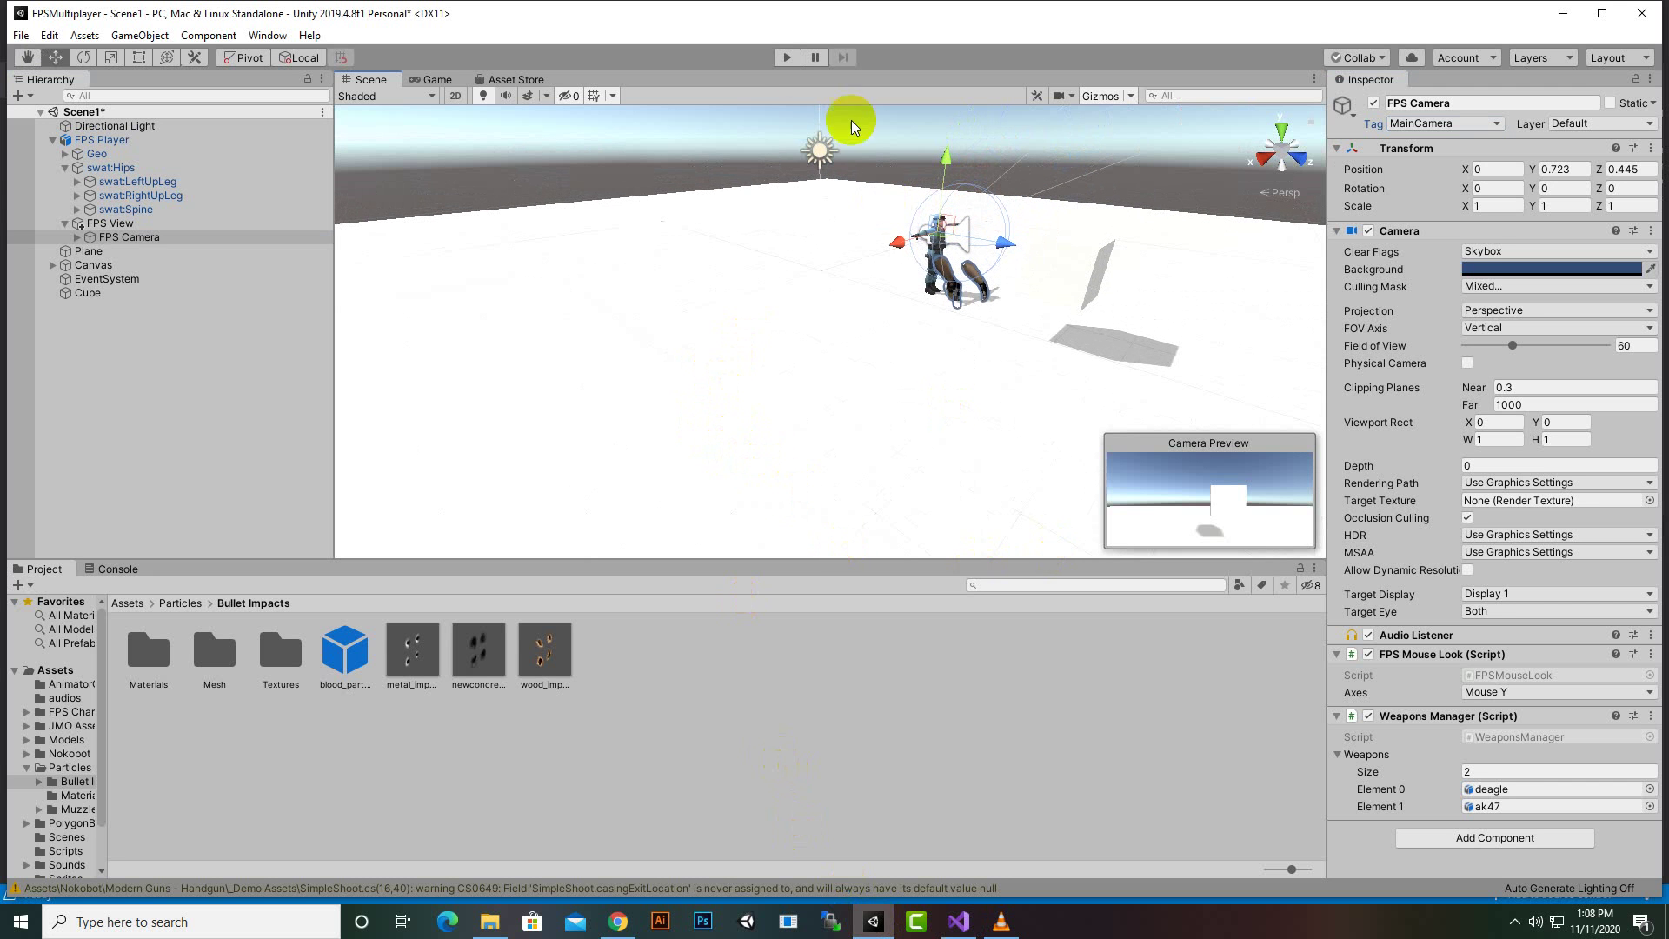
pyautogui.click(787, 57)
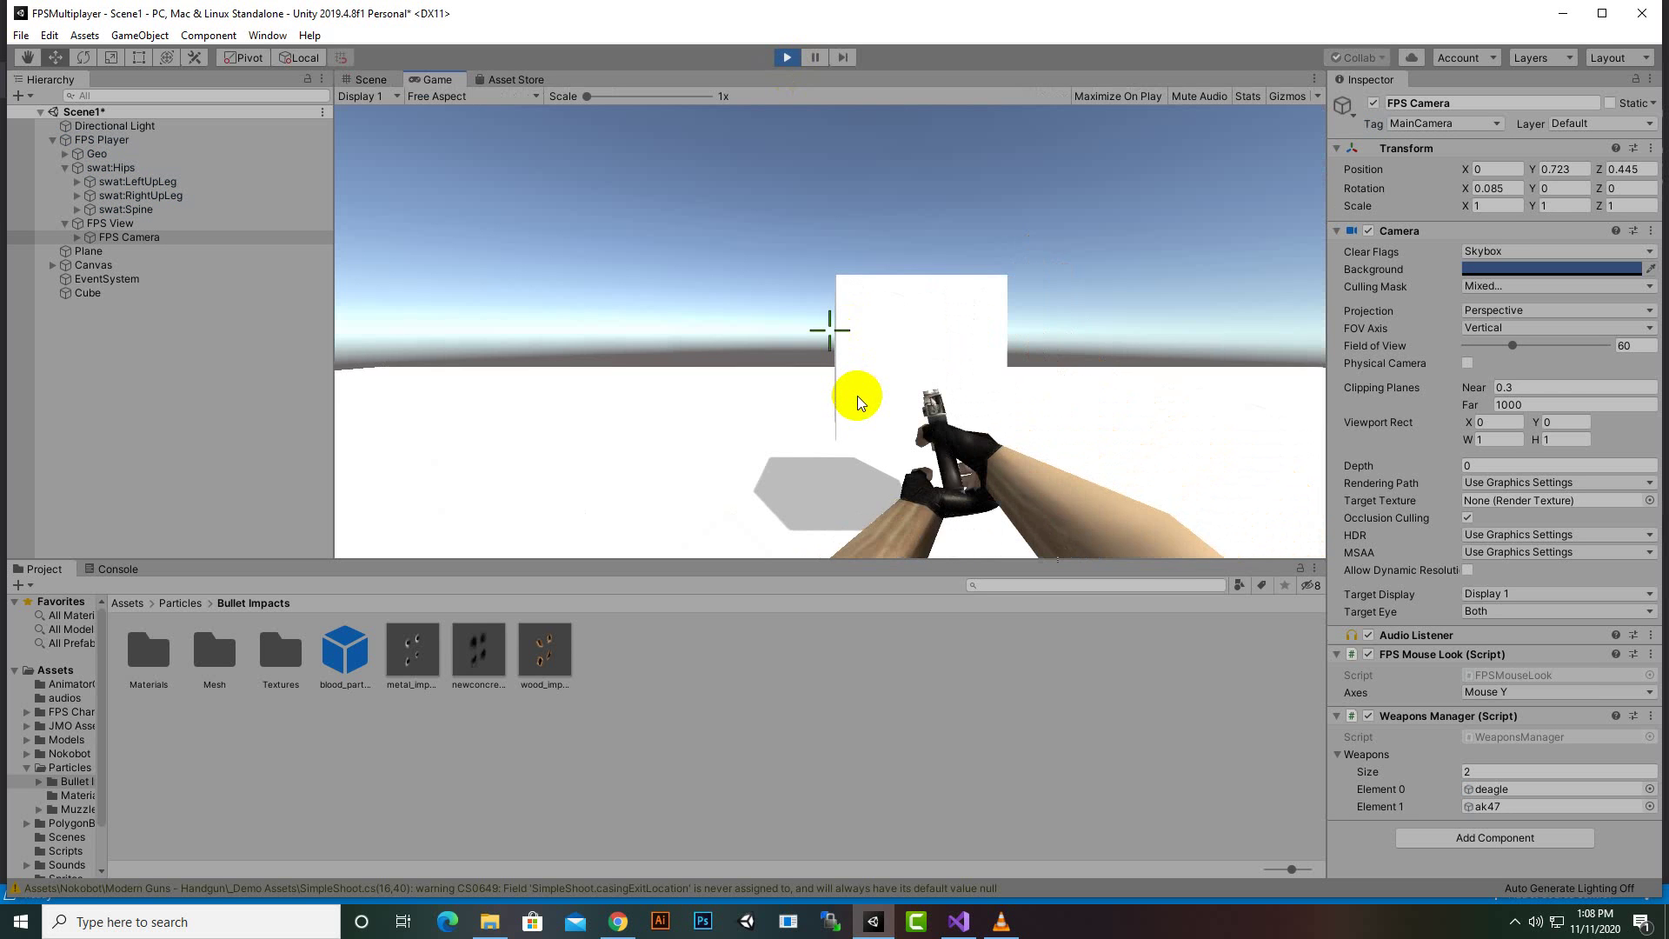
pyautogui.click(948, 400)
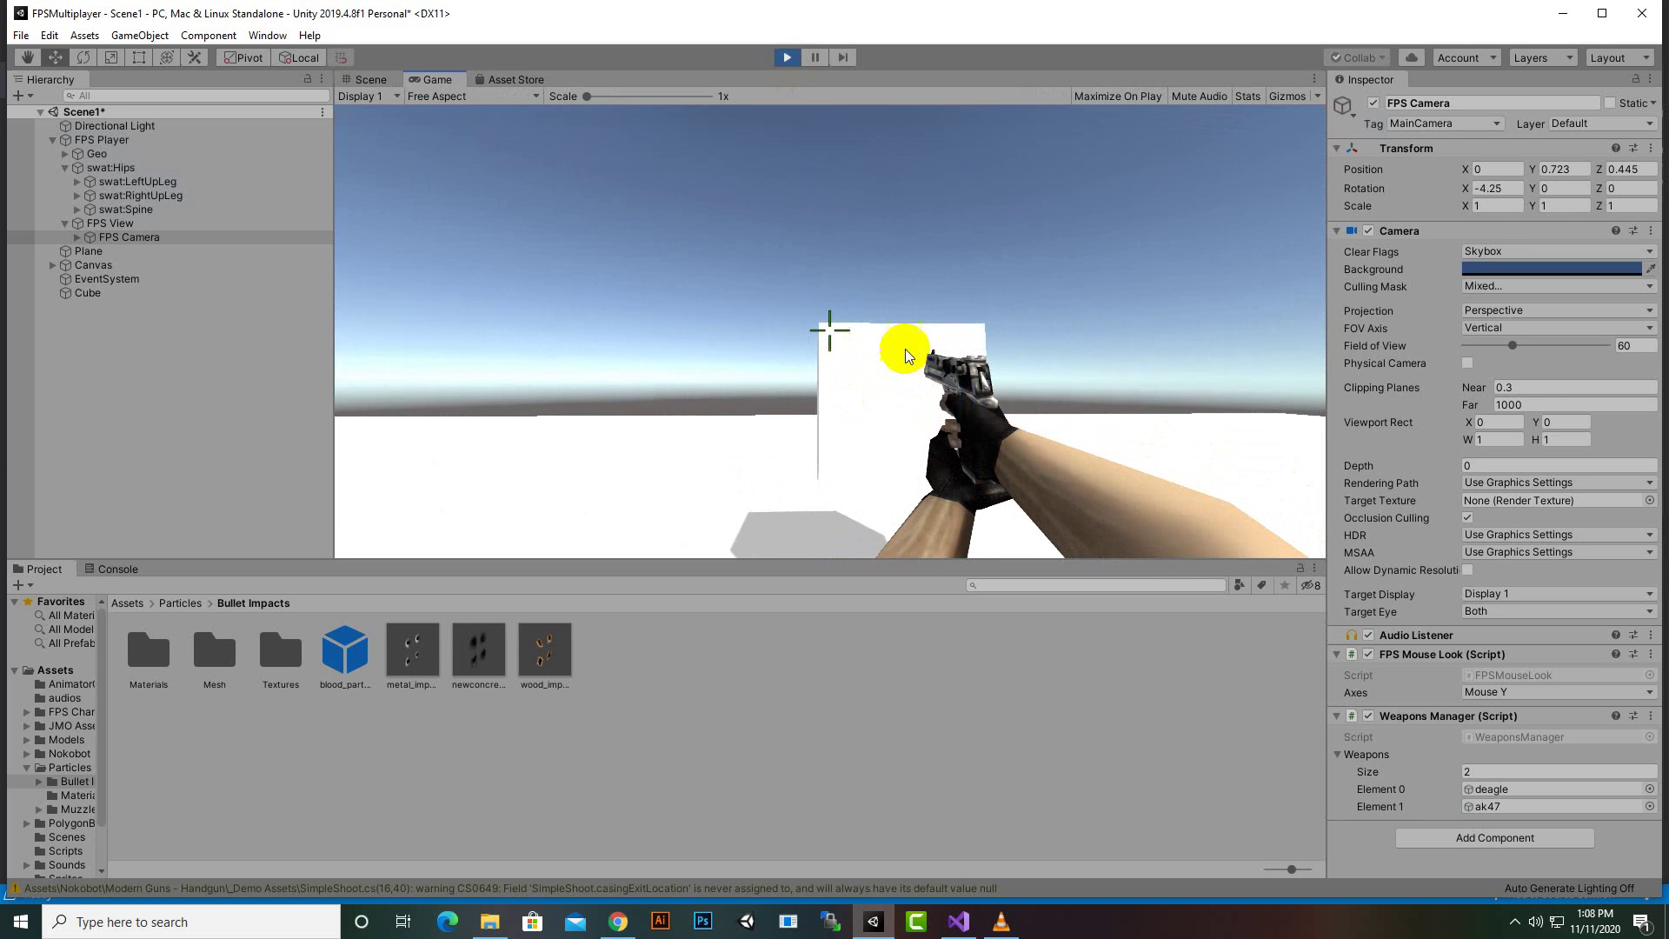
pyautogui.moveTo(756, 235); pyautogui.dragTo(432, 487)
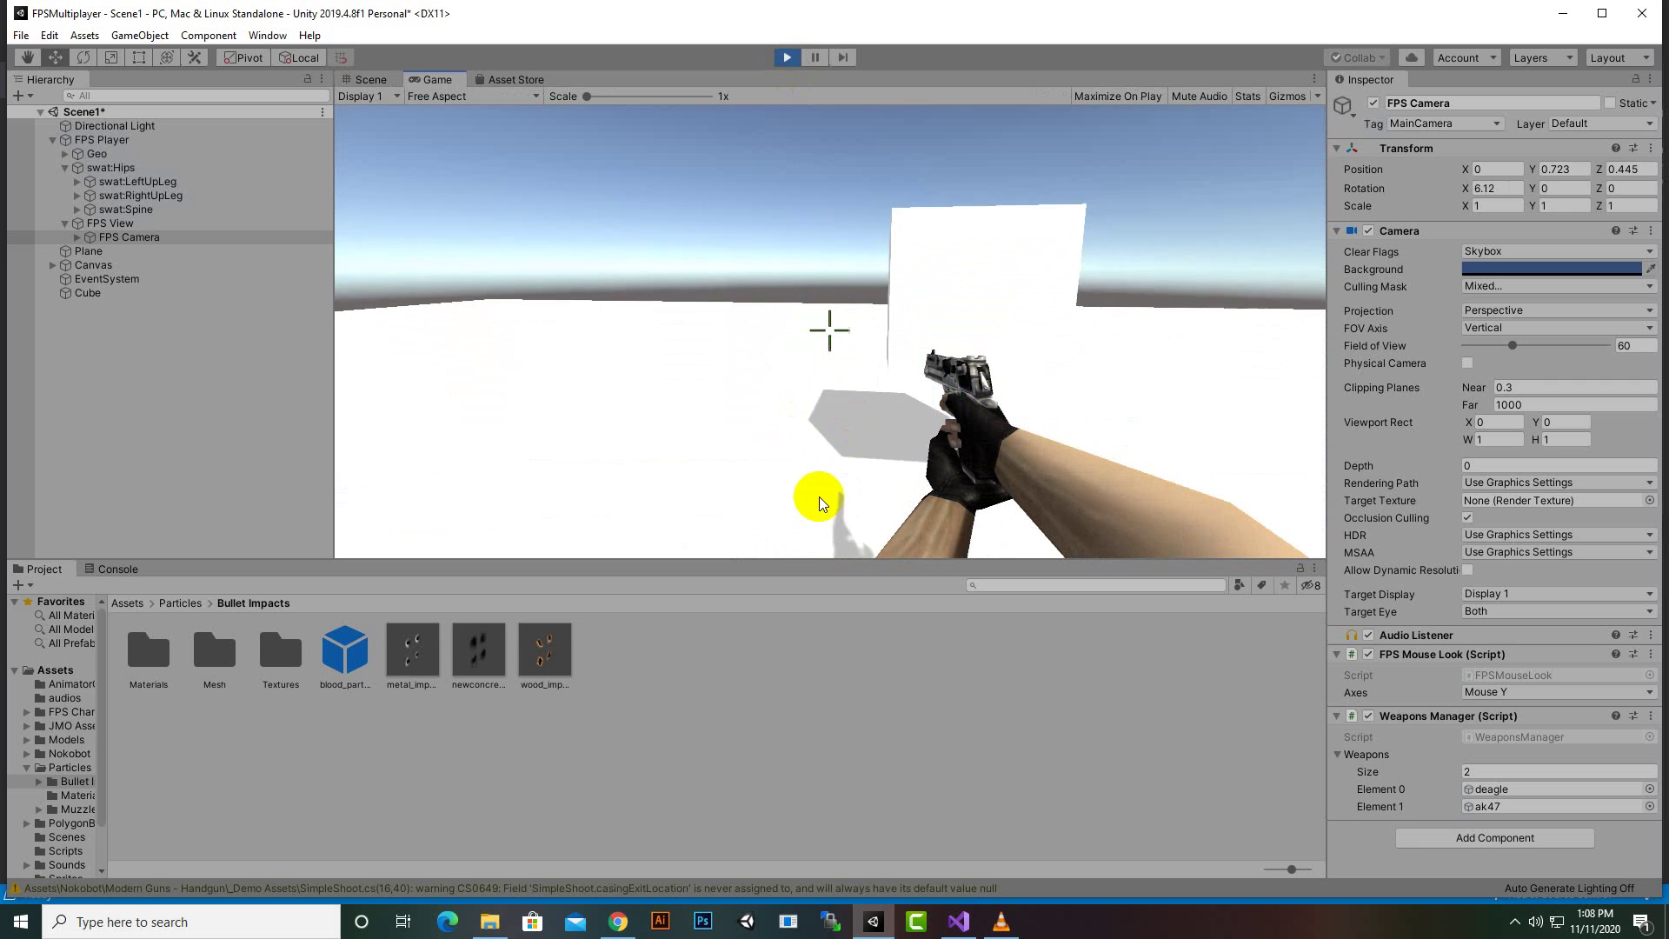
# Fire six pistol shots at the wall, leaving concrete impact marks
pyautogui.click(521, 474)
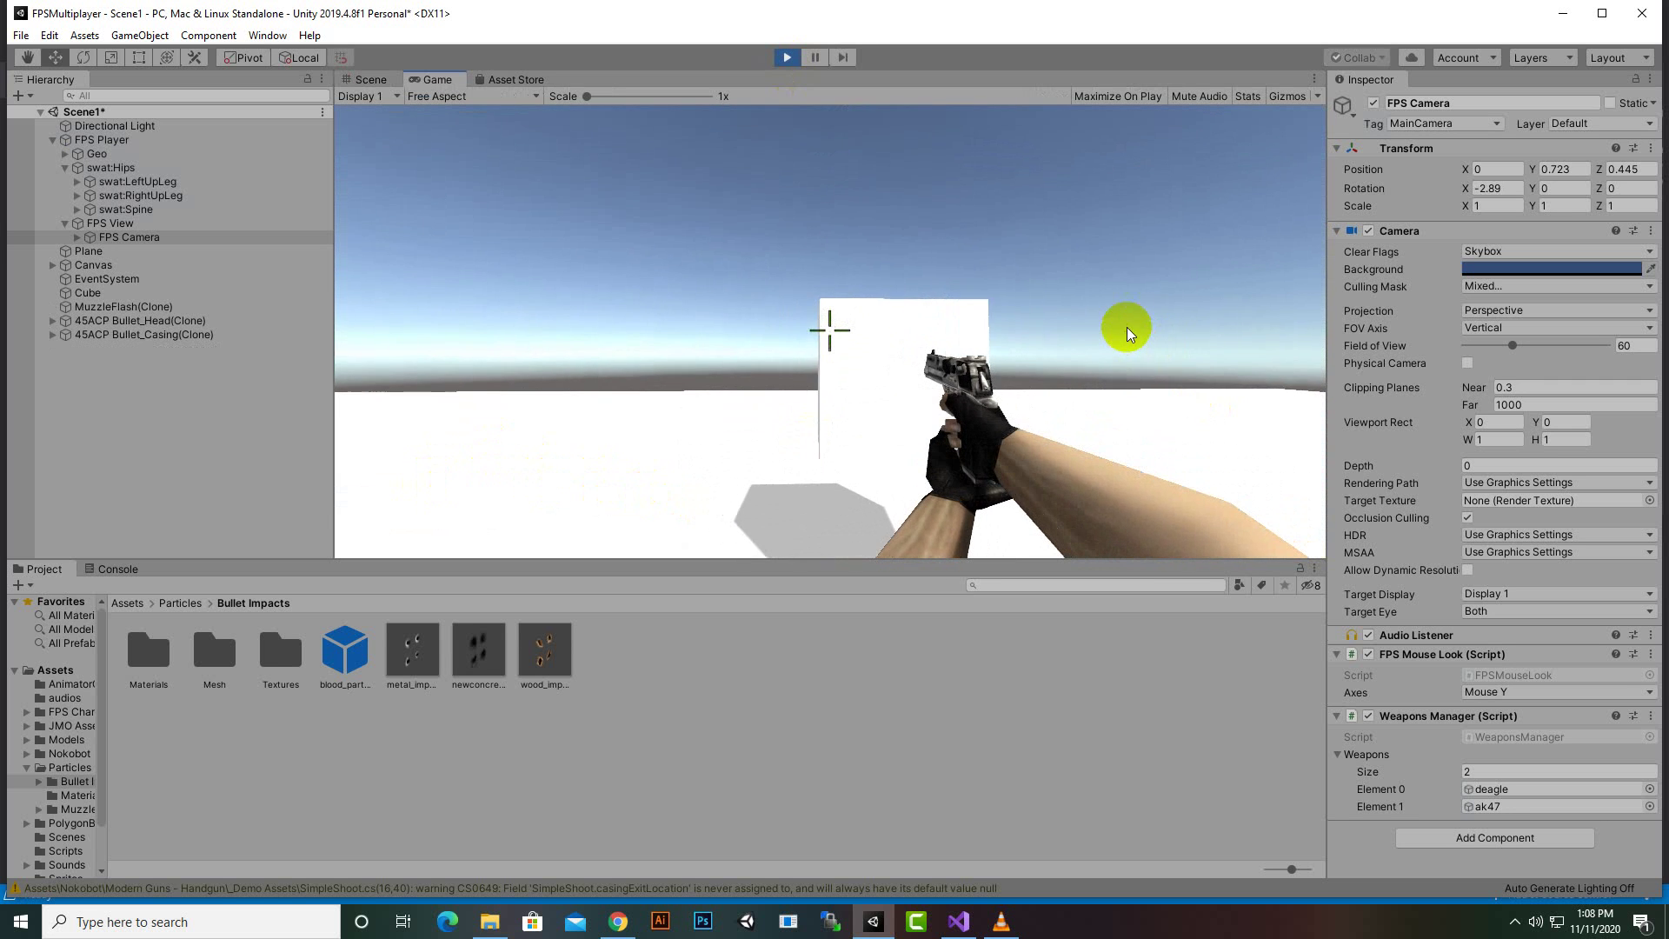
pyautogui.click(1141, 342)
pyautogui.click(1241, 326)
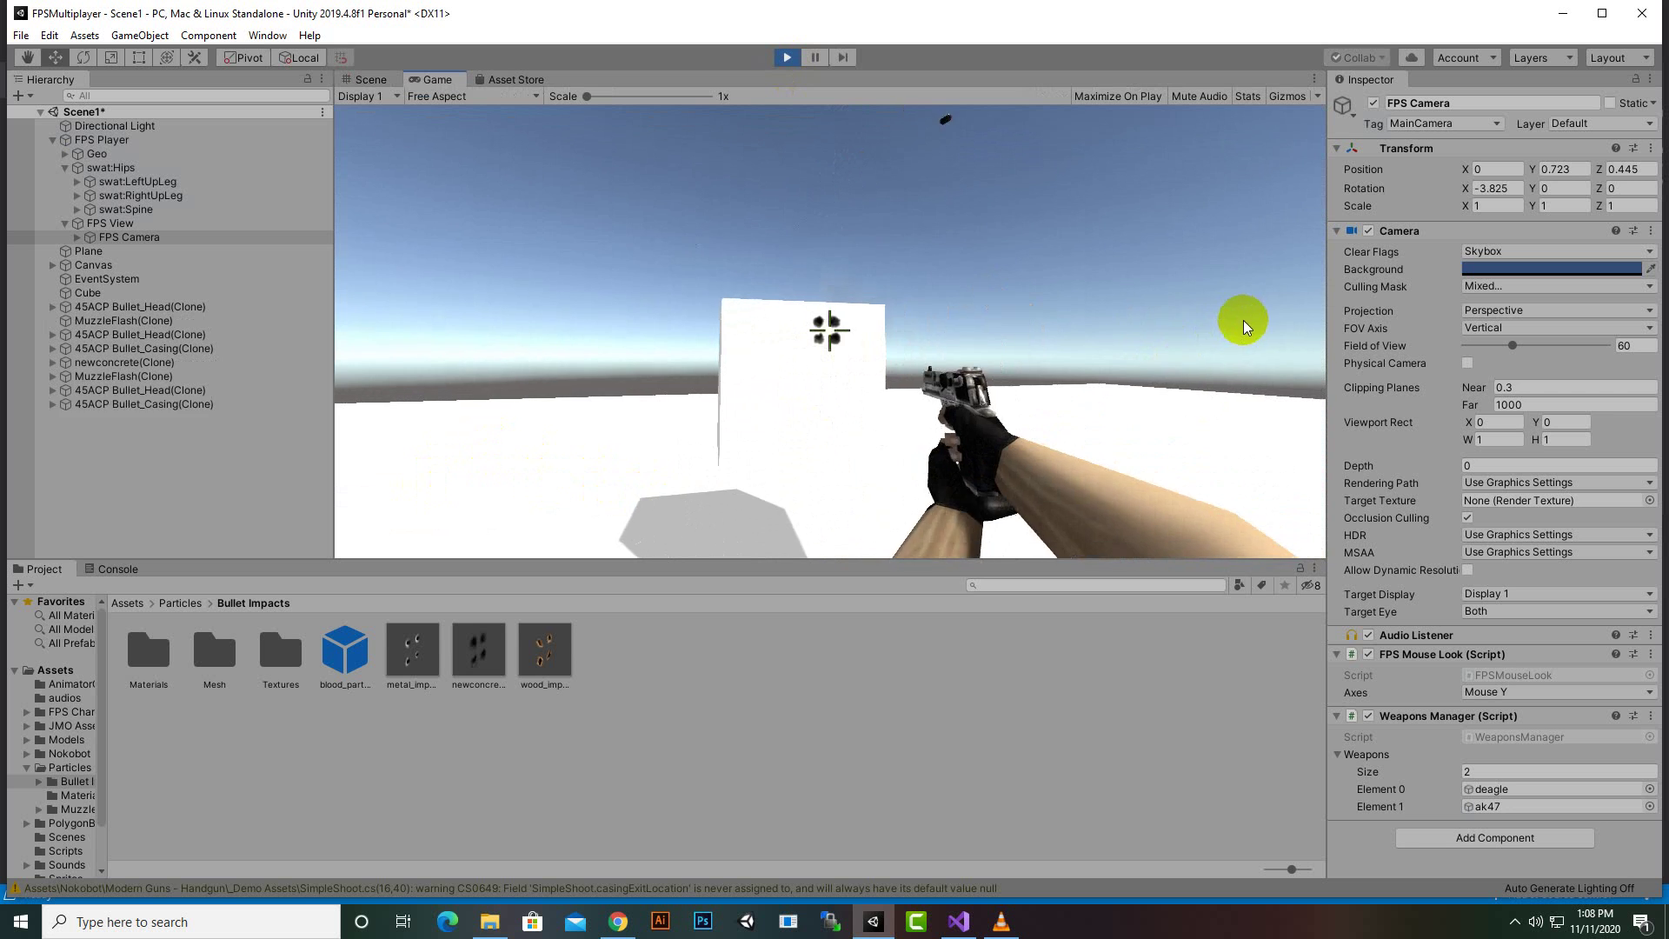
pyautogui.click(1271, 332)
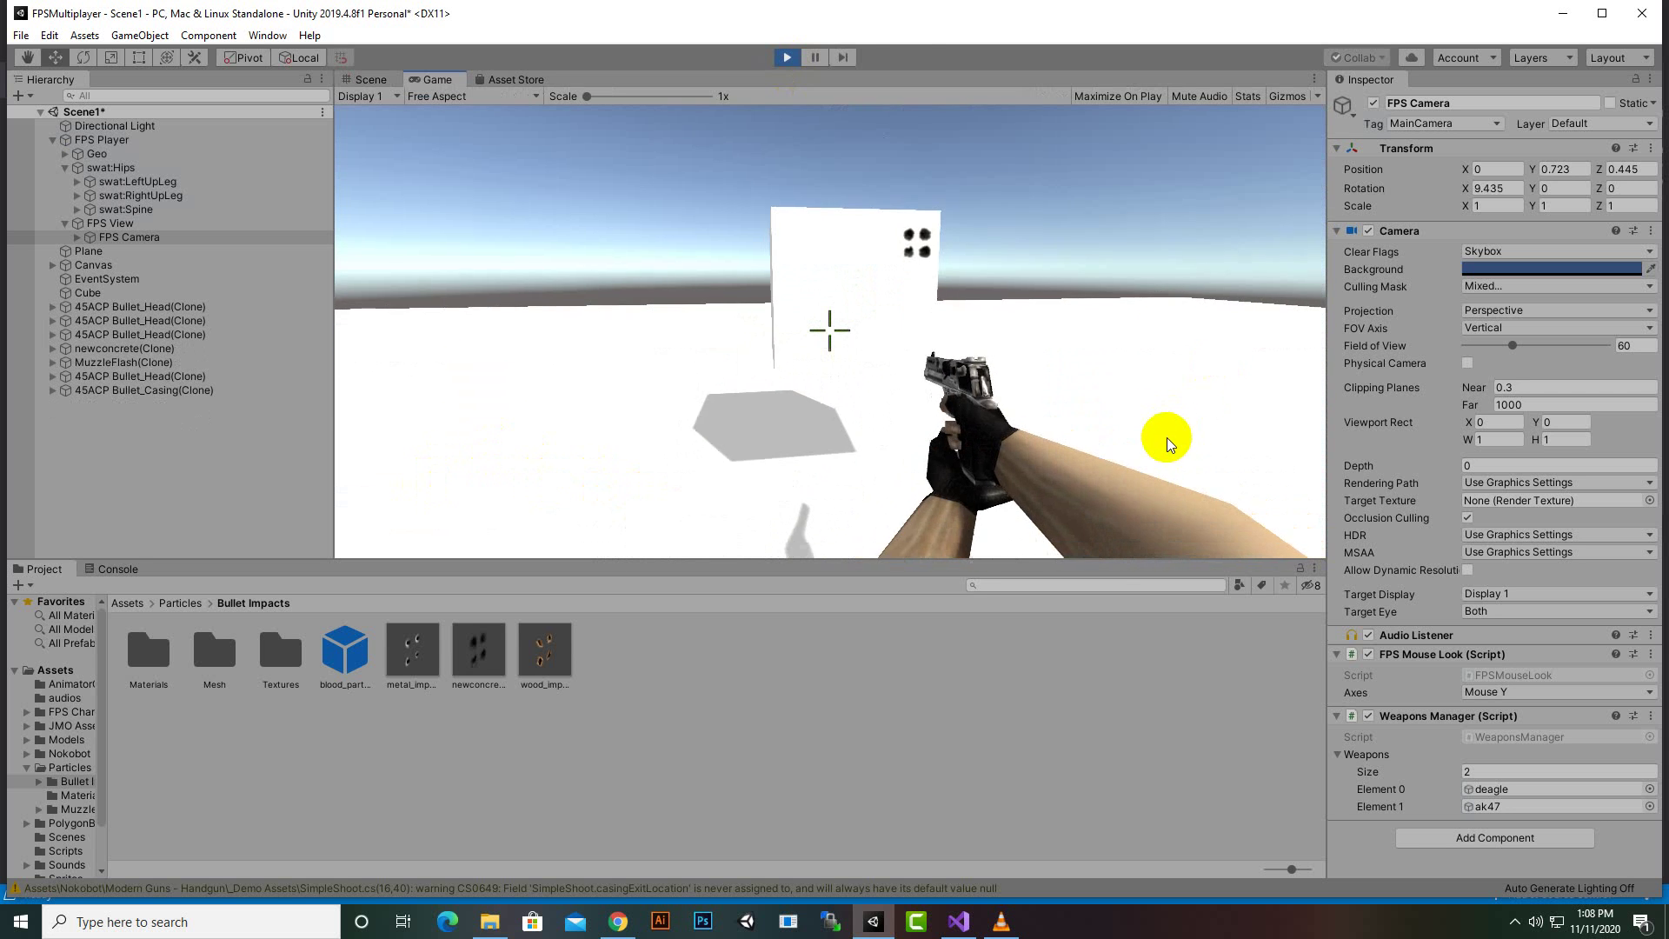
pyautogui.click(1165, 440)
pyautogui.click(1217, 445)
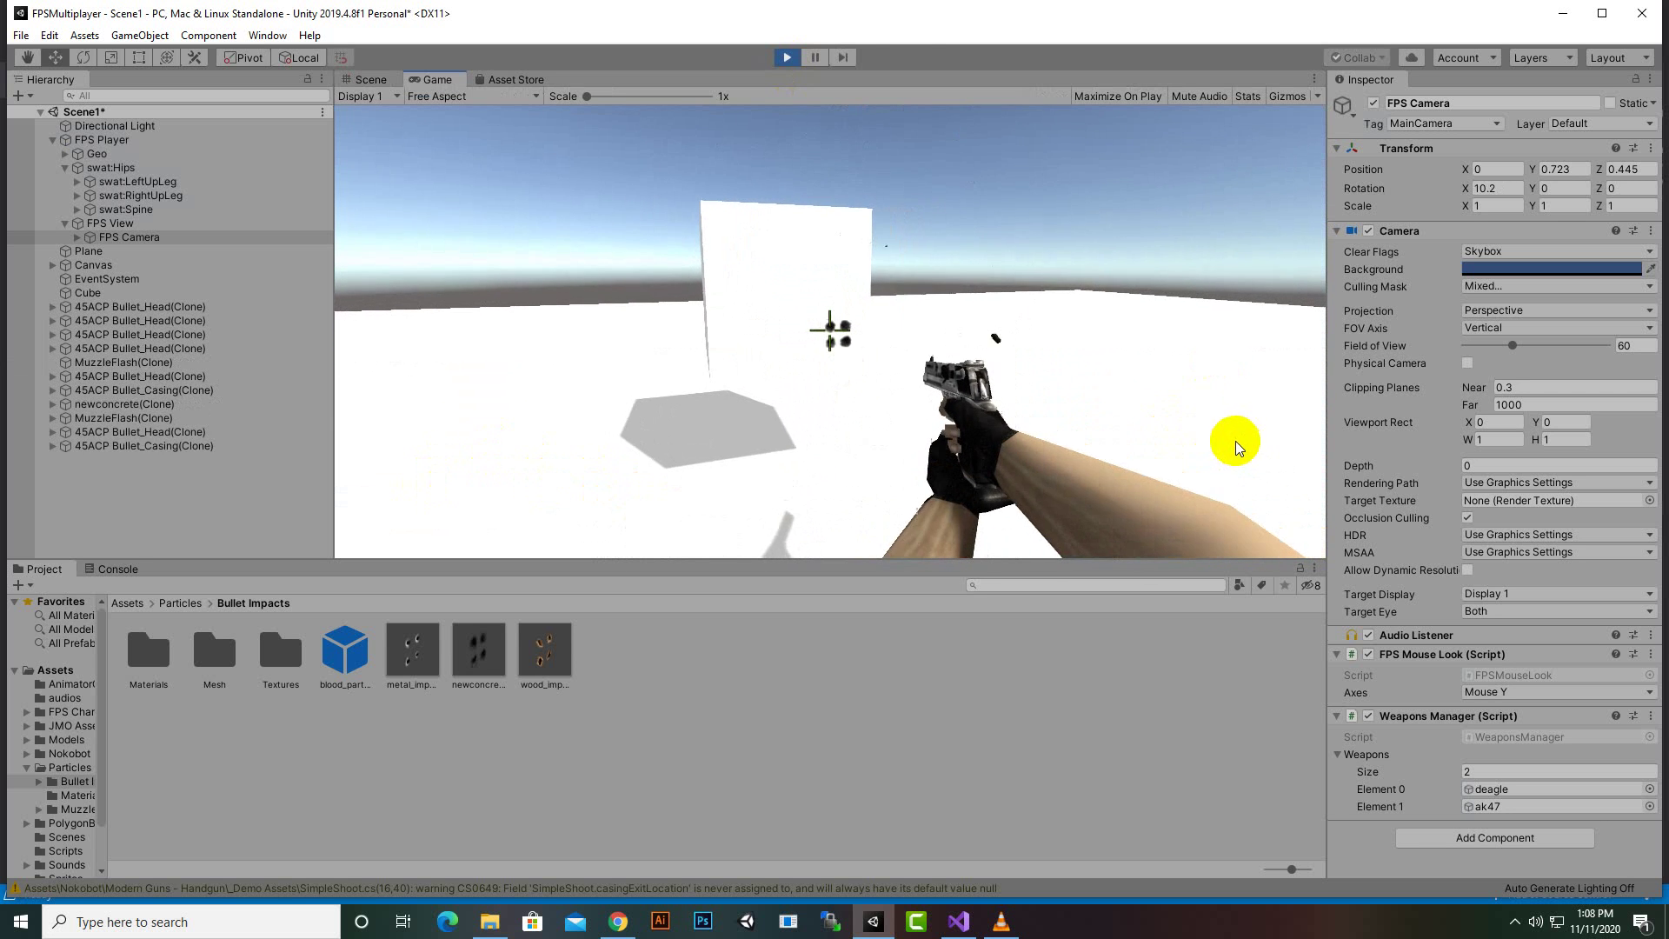
# Switch to the AK47, fire shots and a burst at the wall, then stop play mode
pyautogui.press('2')
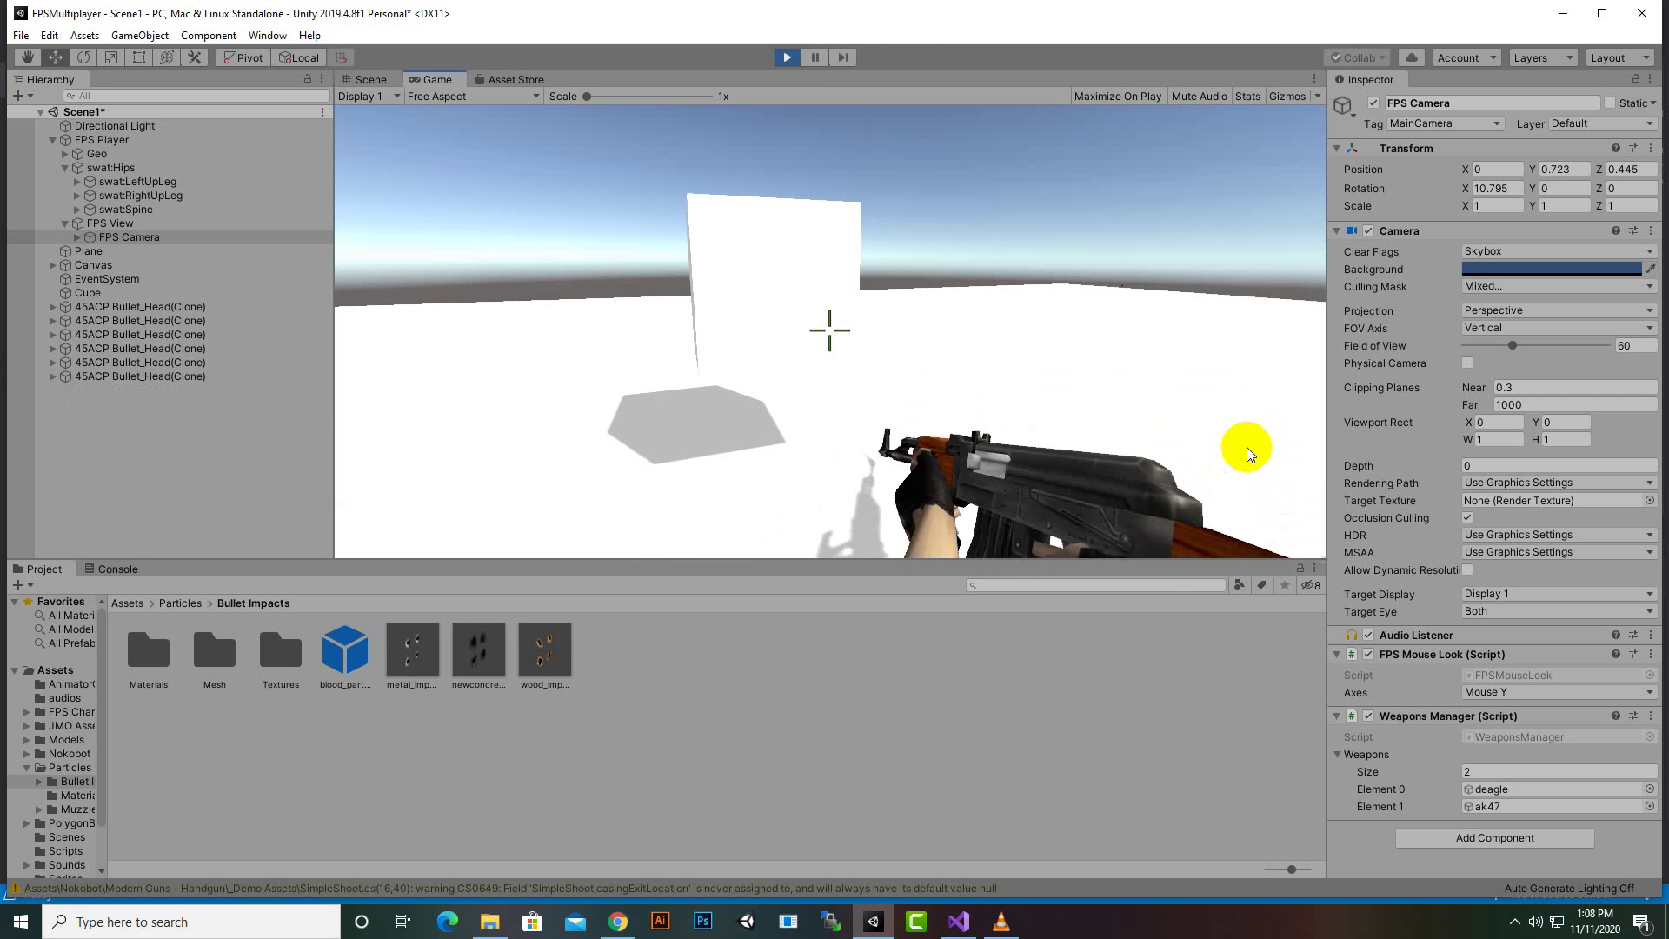
pyautogui.click(1260, 402)
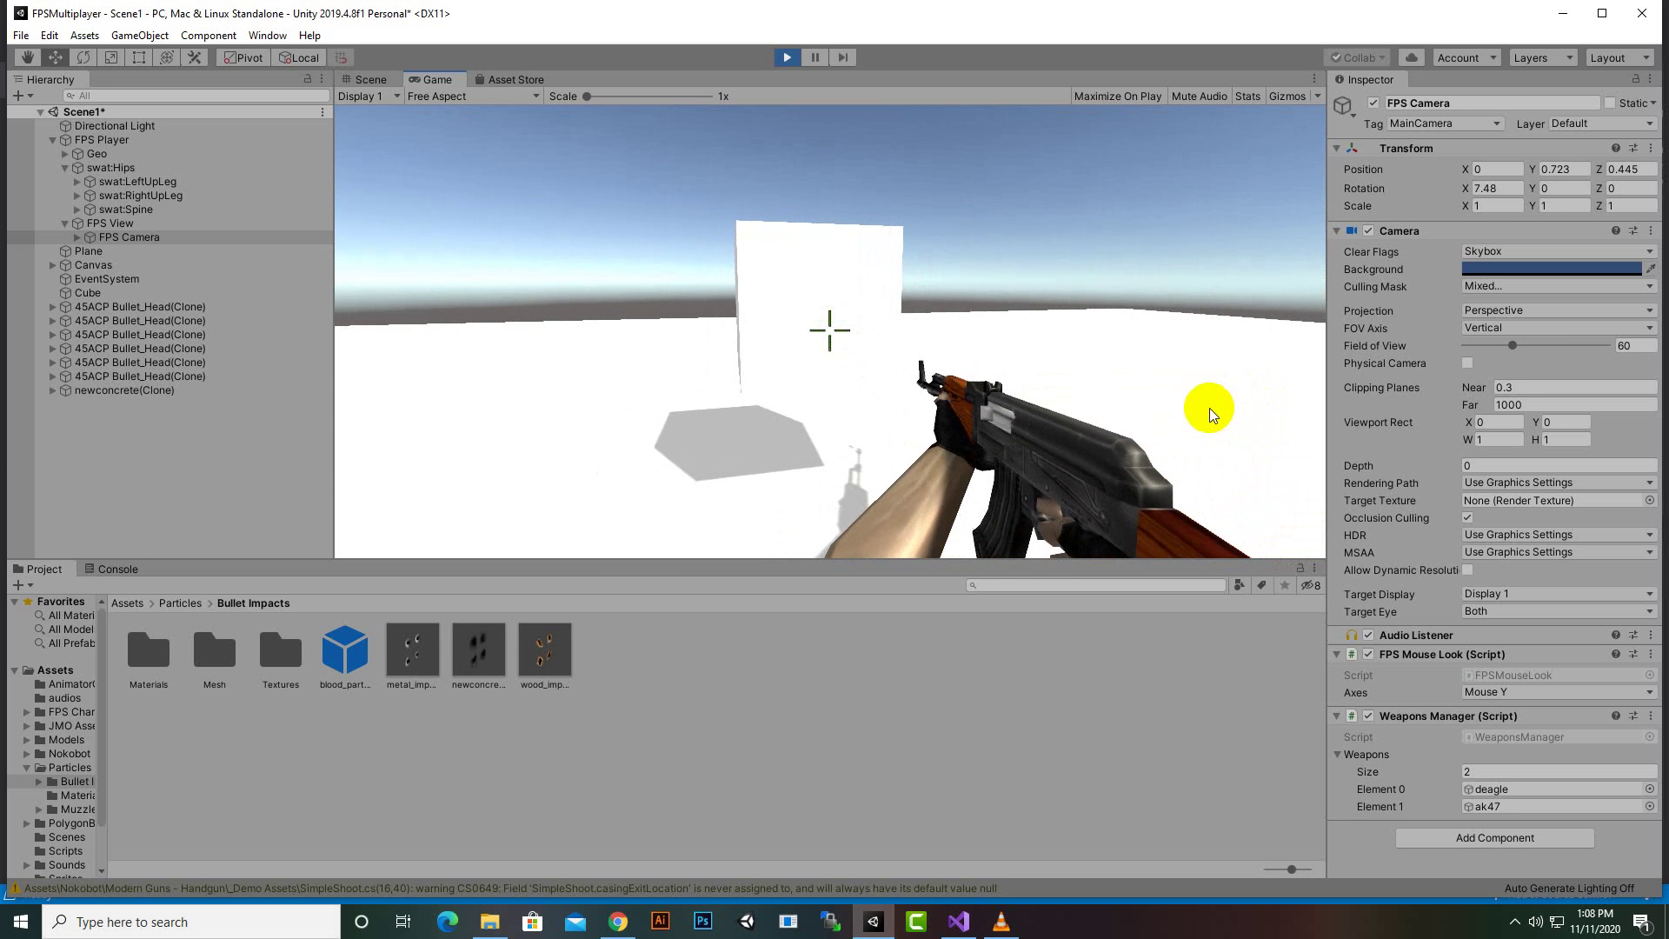
pyautogui.click(1213, 413)
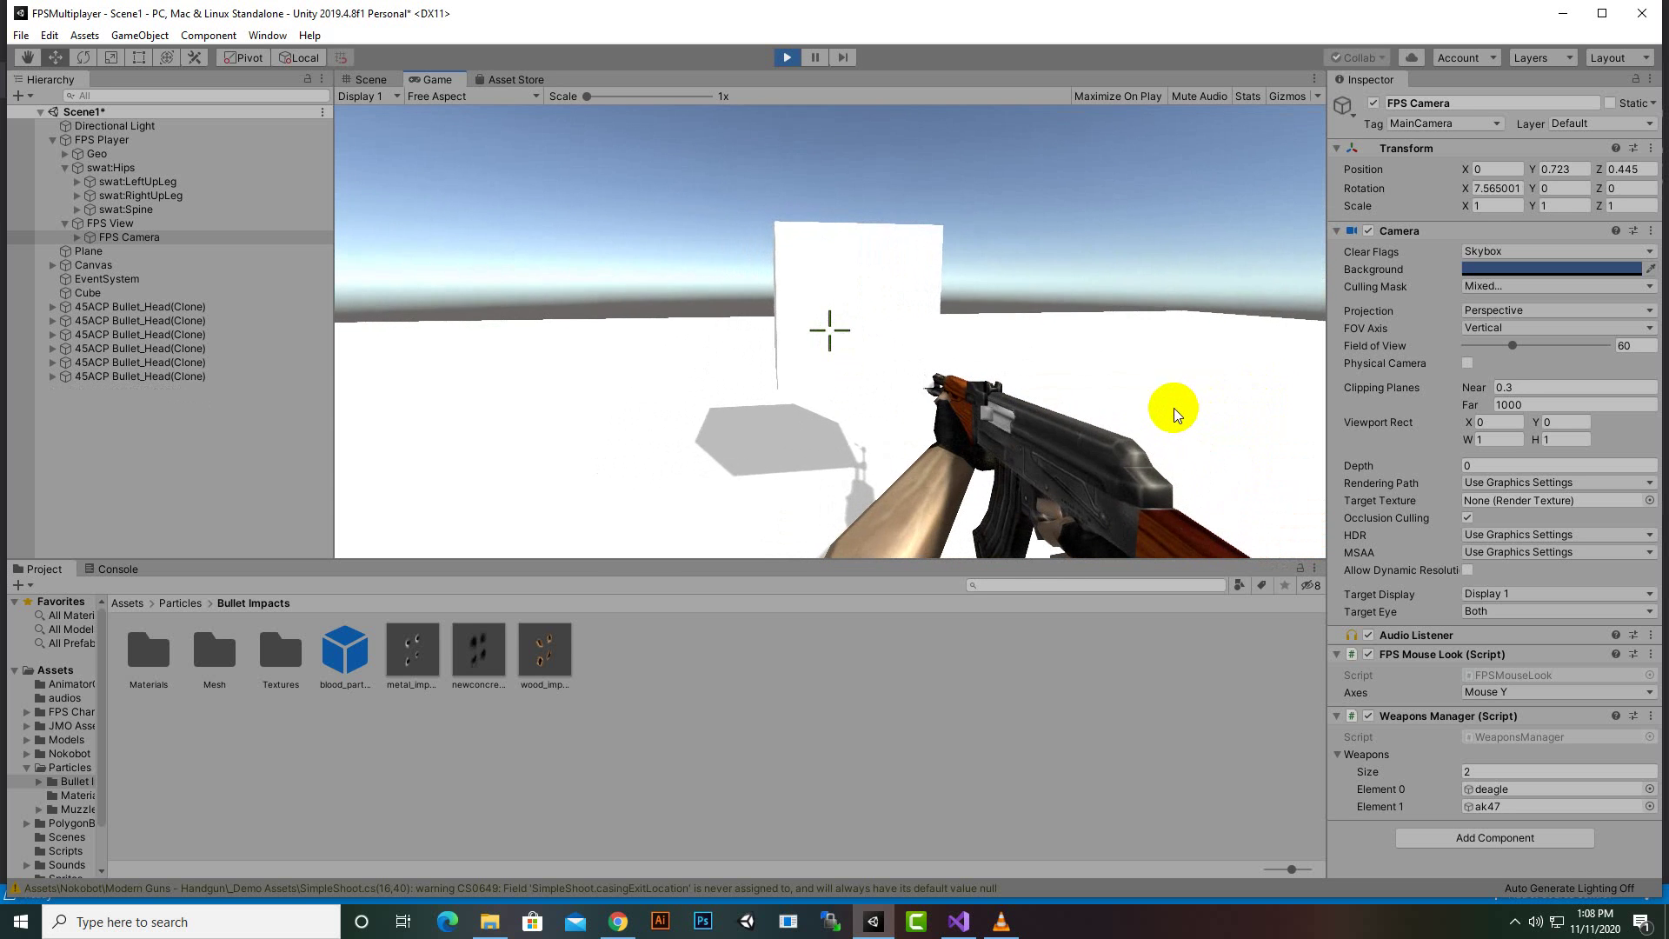
pyautogui.click(1172, 407)
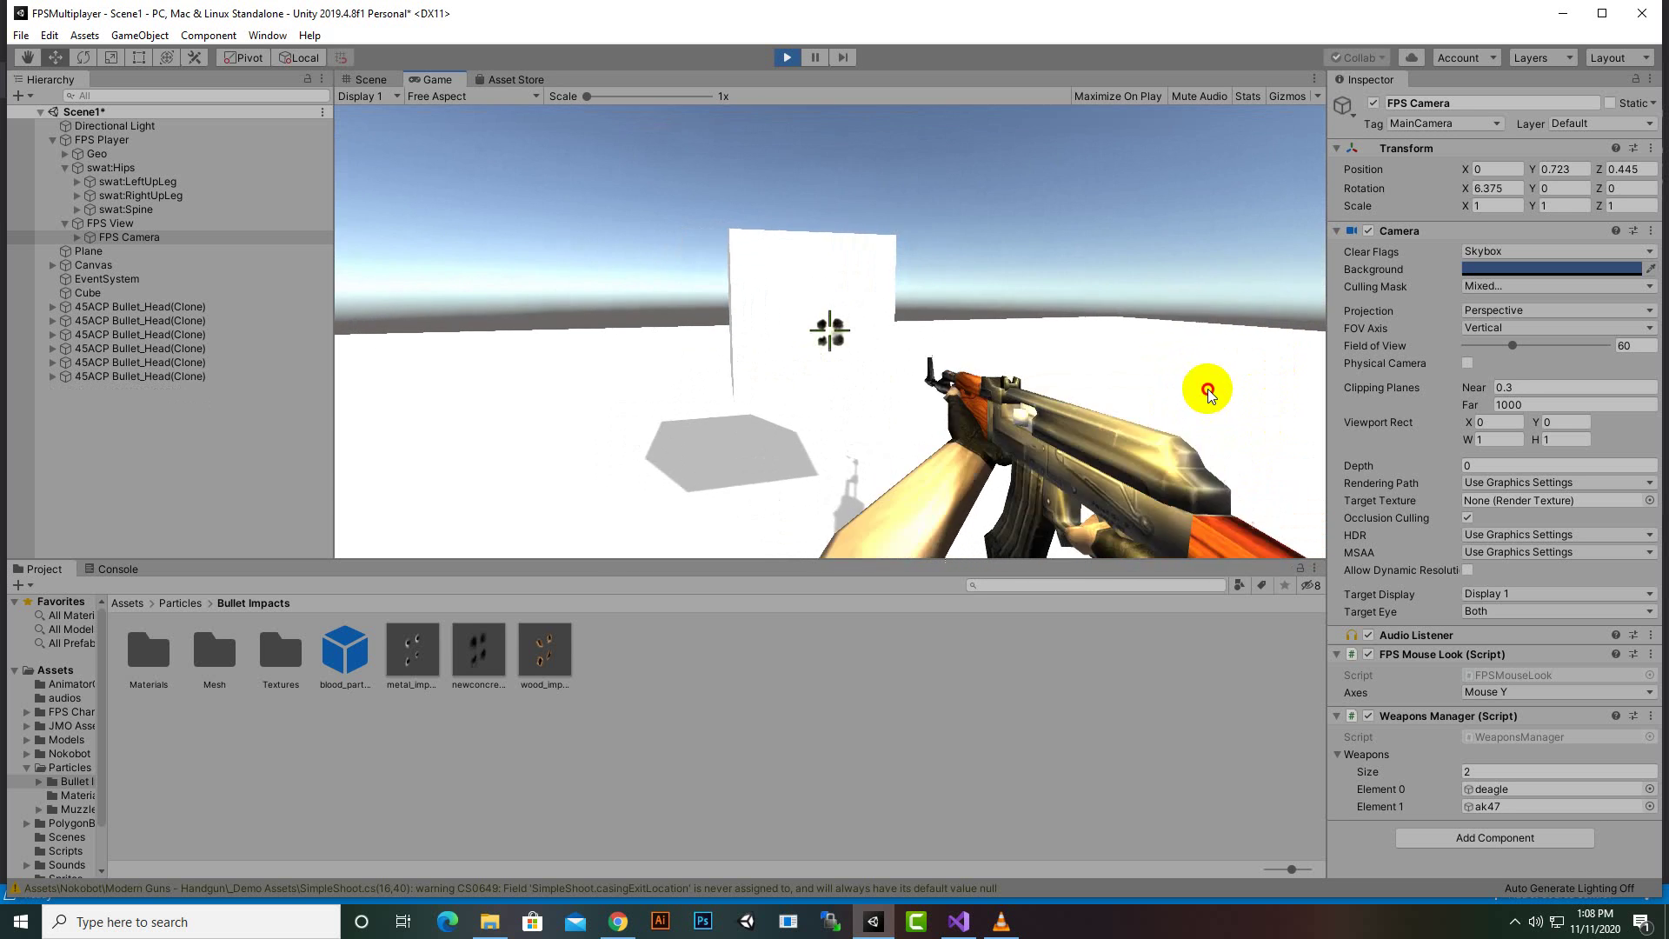
pyautogui.moveTo(1227, 362)
pyautogui.mouseDown()
pyautogui.moveTo(1125, 364)
pyautogui.moveTo(1152, 420)
pyautogui.mouseUp()
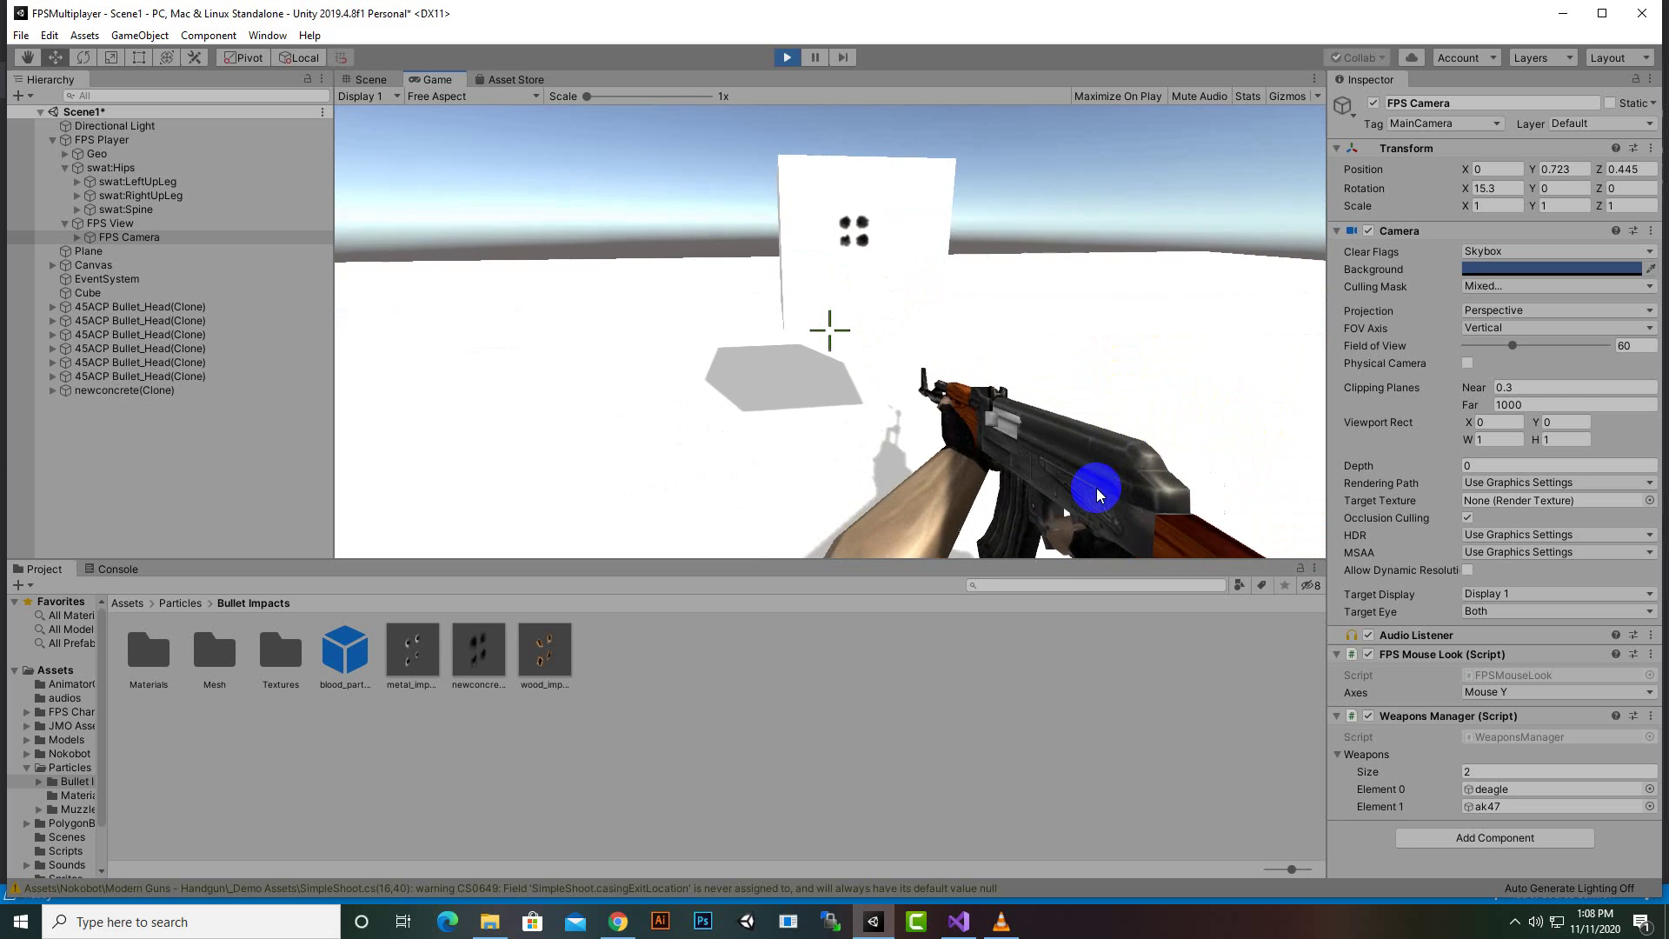
pyautogui.click(1152, 419)
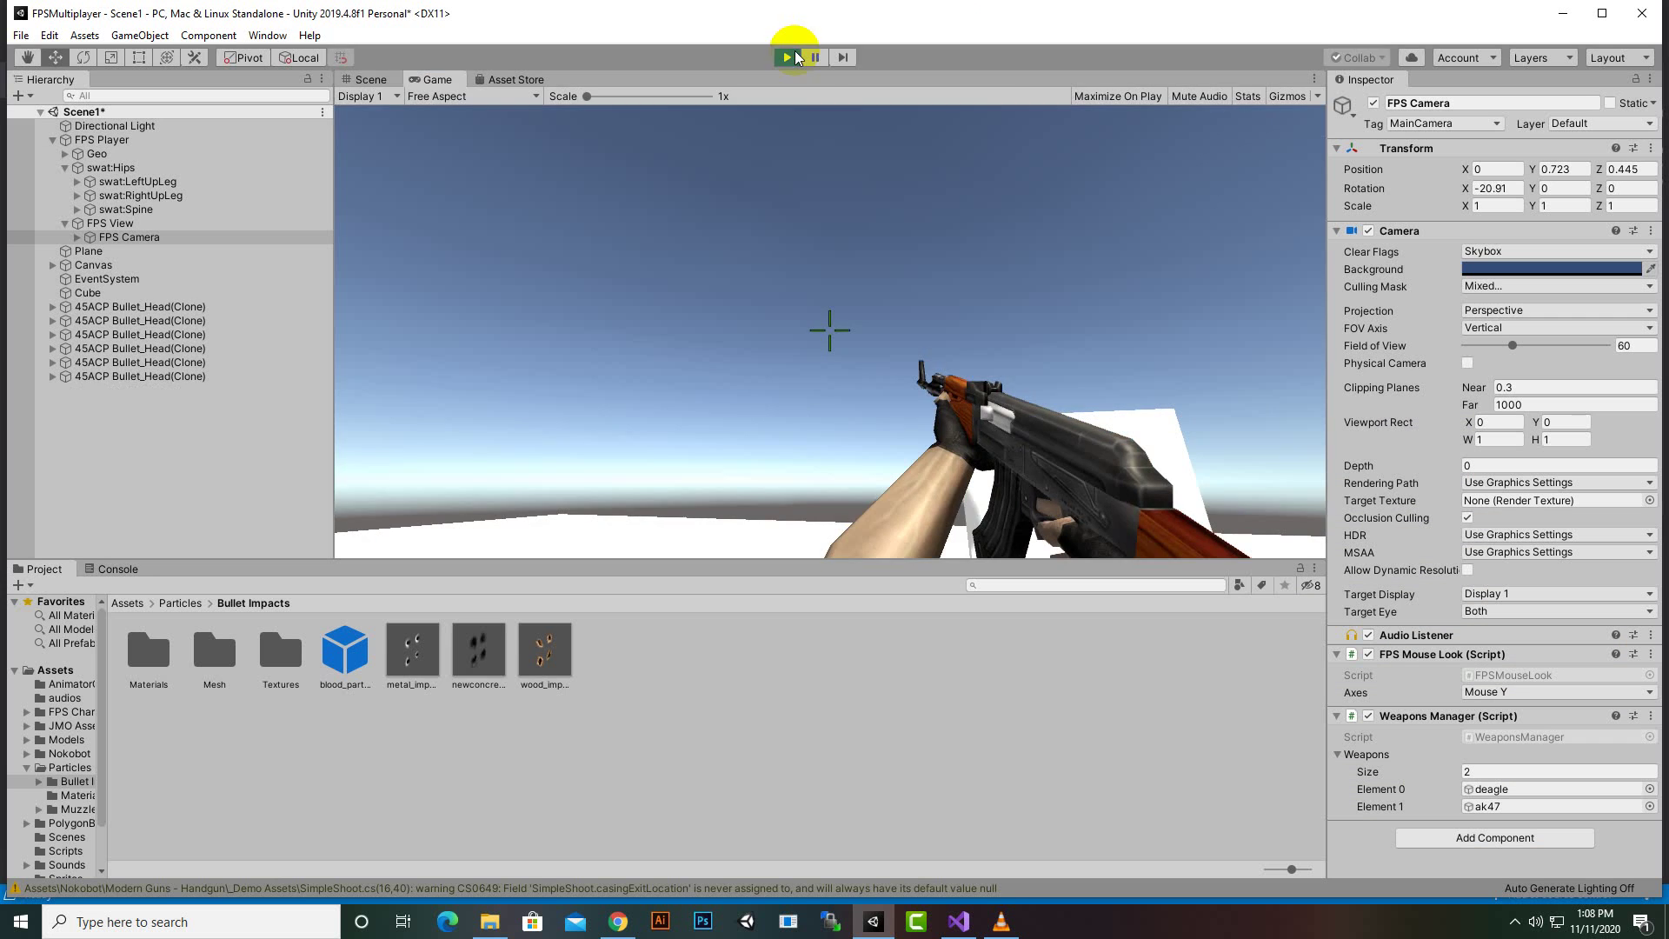
pyautogui.click(796, 57)
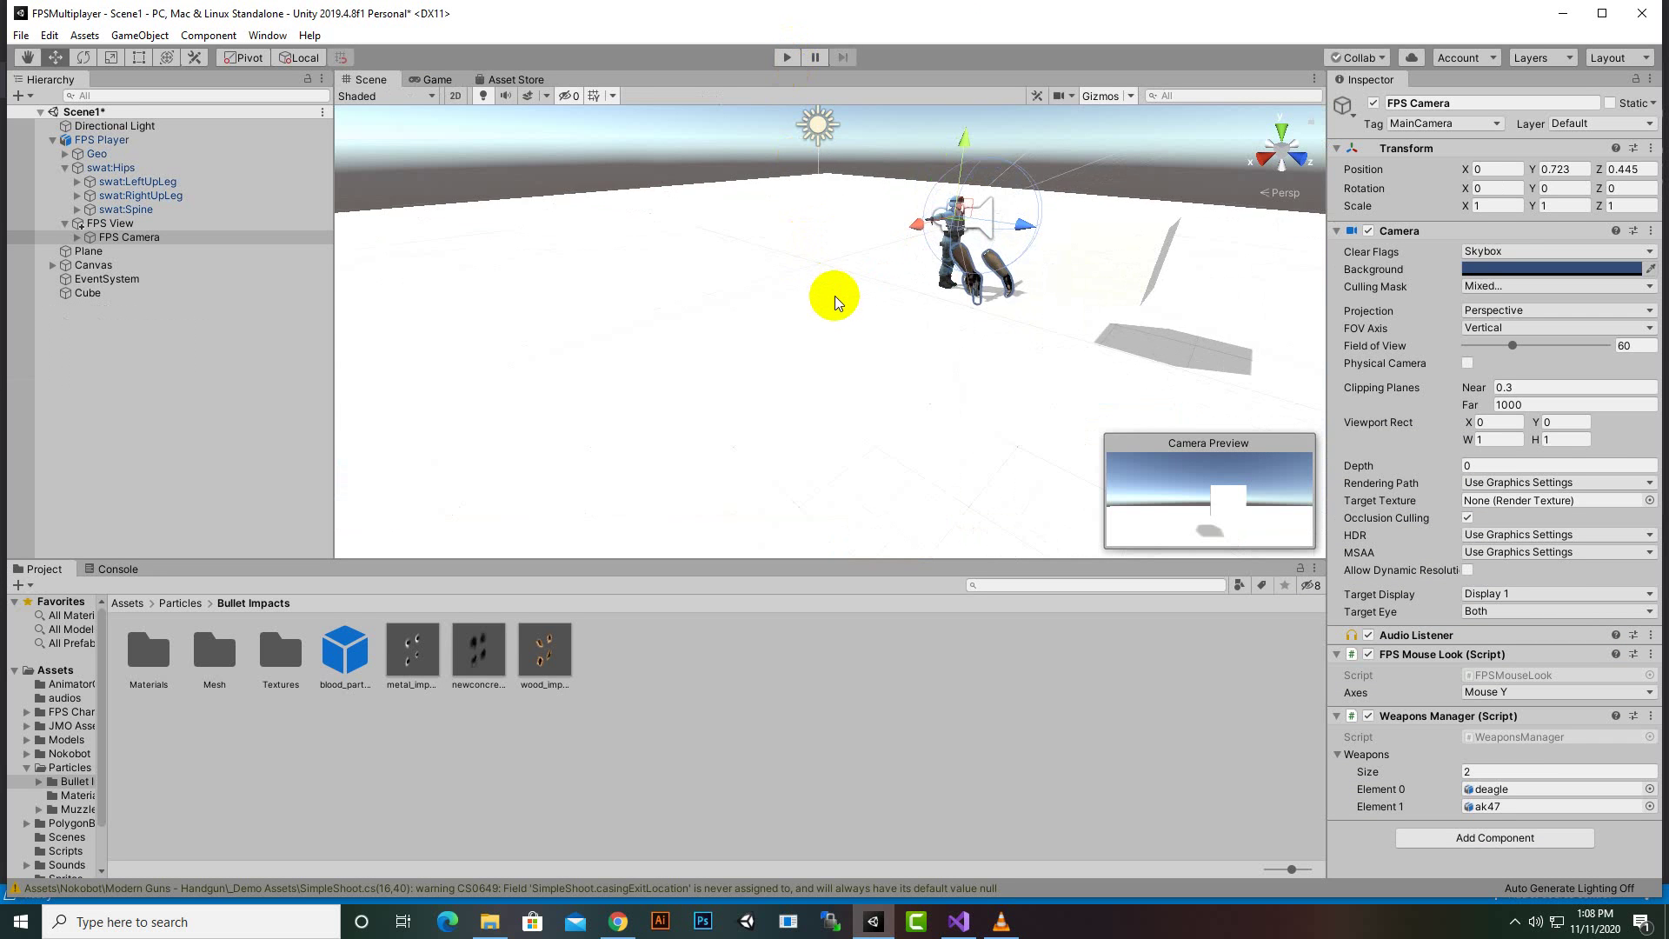
pyautogui.keyDown('alt'); pyautogui.moveTo(834, 296); pyautogui.dragTo(622, 373); pyautogui.keyUp('alt')
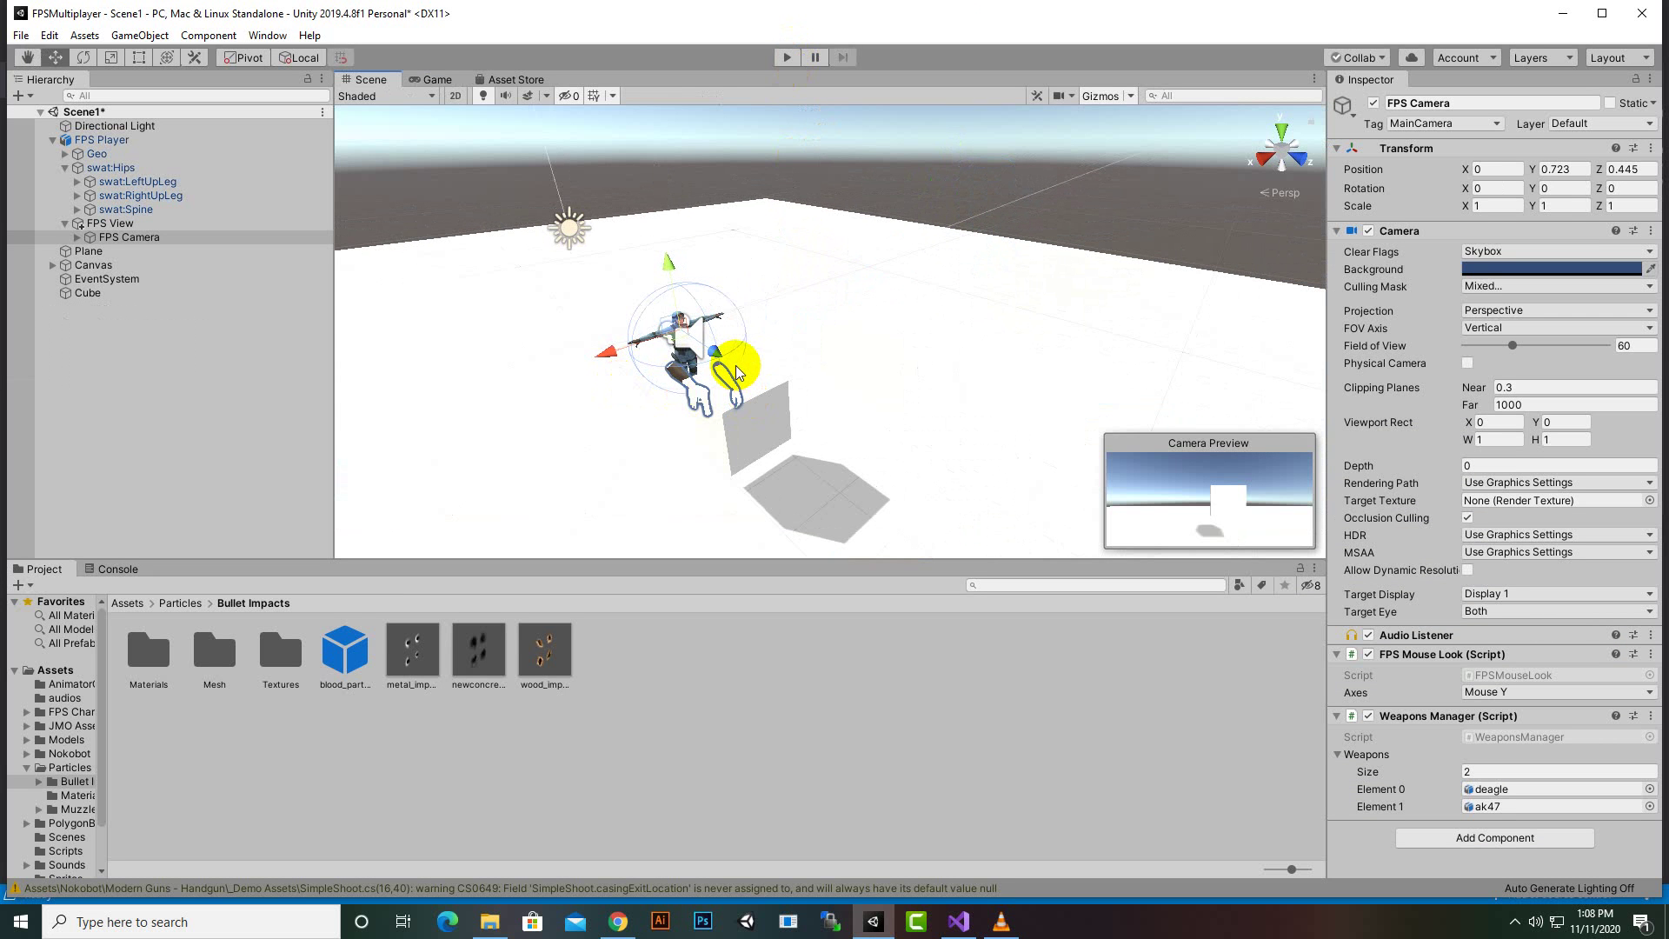